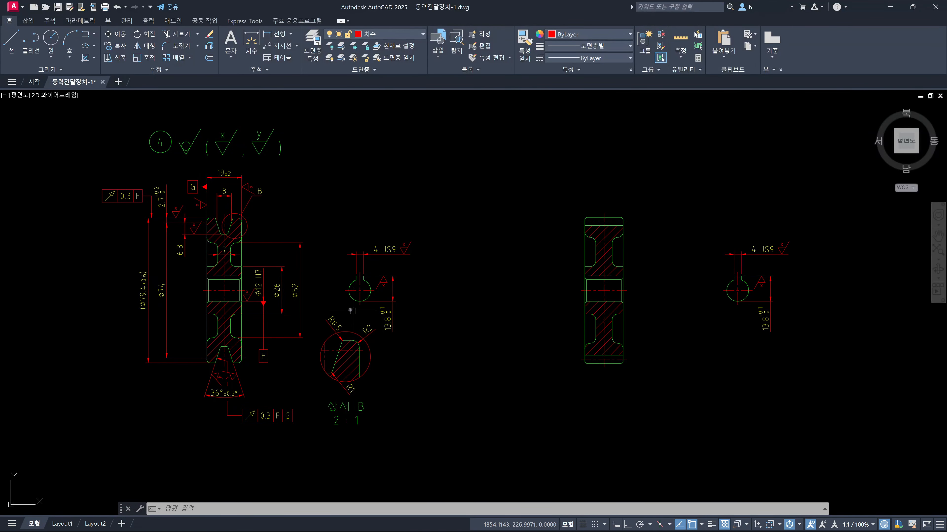
Step: Examine the dimensioned V-belt pulley section and its keyway view alongside the undimensioned gear section
scroll(237, 309, up, 4)
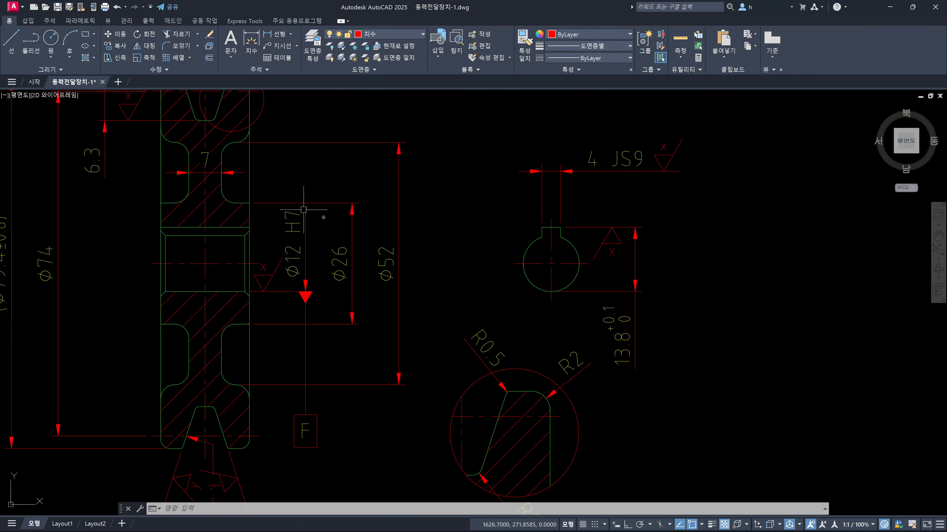
scroll(325, 218, down, 2)
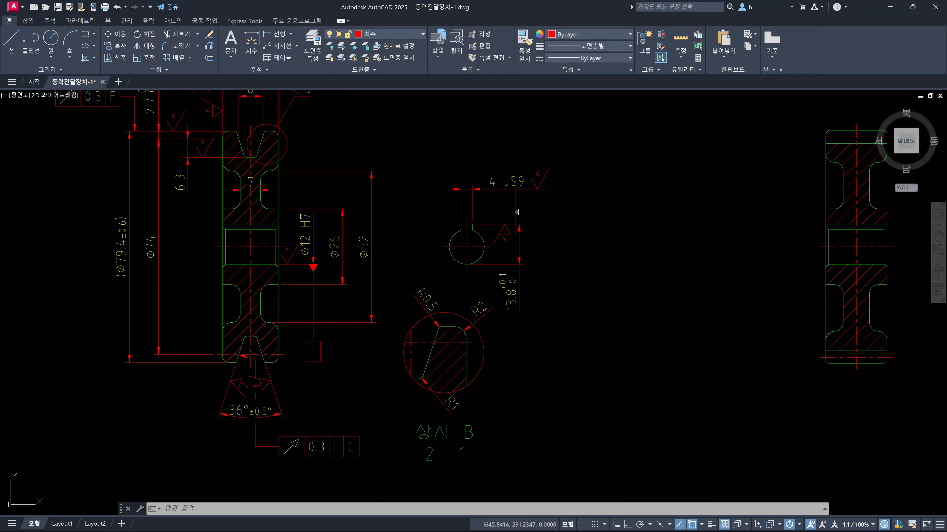
scroll(579, 214, down, 2)
middle_drag(657, 226, 532, 232)
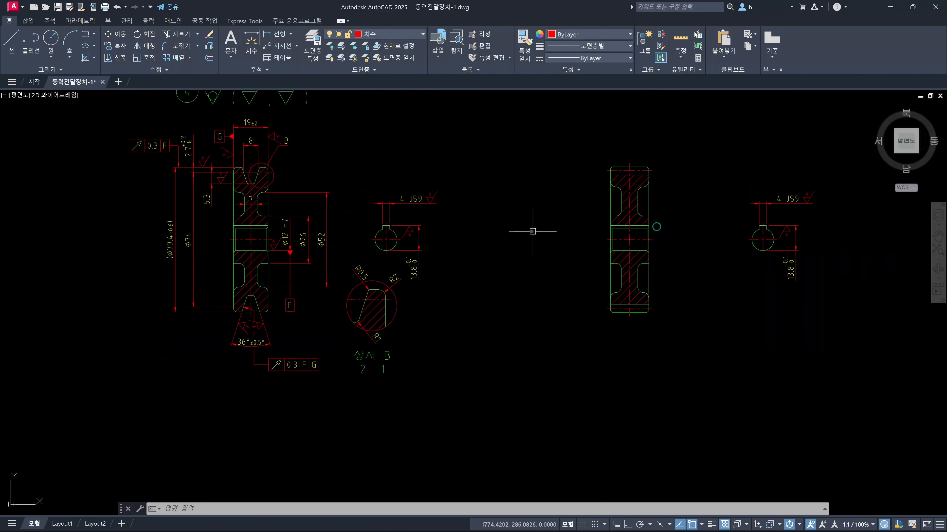
scroll(288, 256, up, 4)
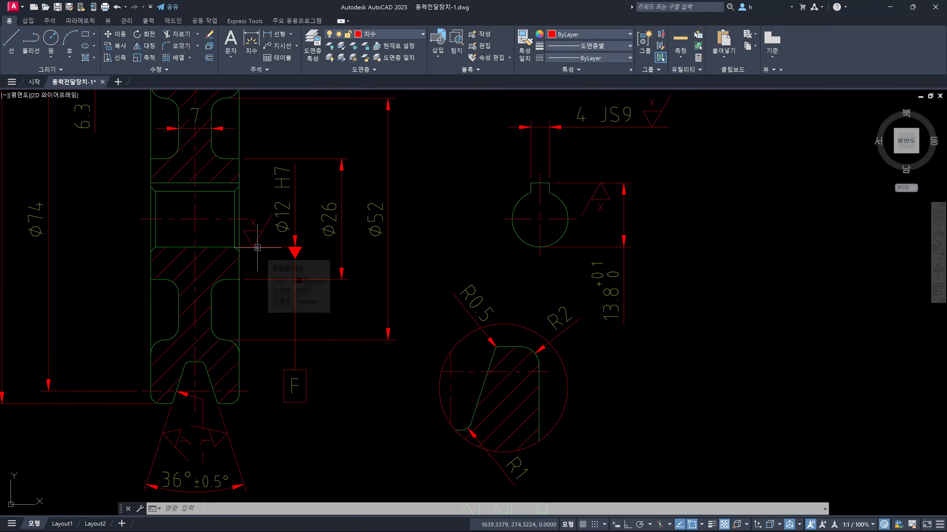
scroll(257, 248, down, 5)
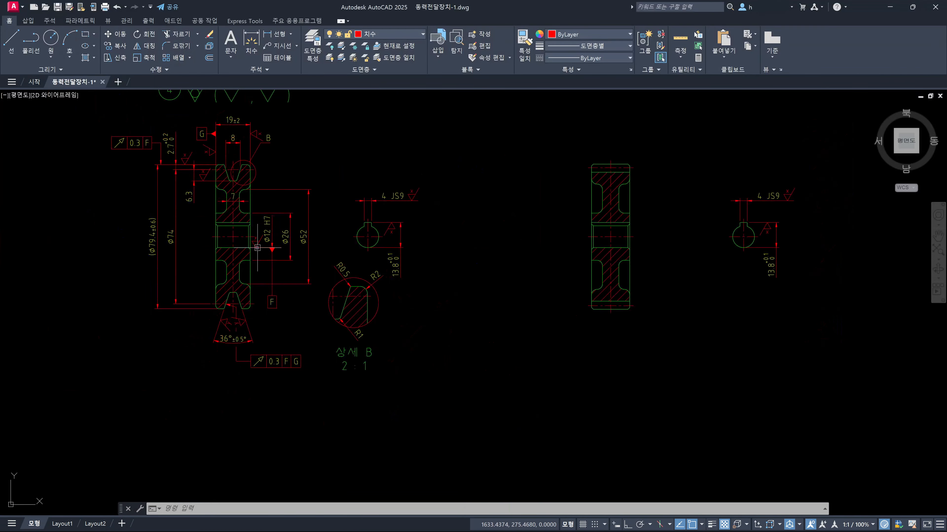
scroll(429, 253, up, 4)
scroll(533, 257, down, 1)
scroll(618, 259, down, 3)
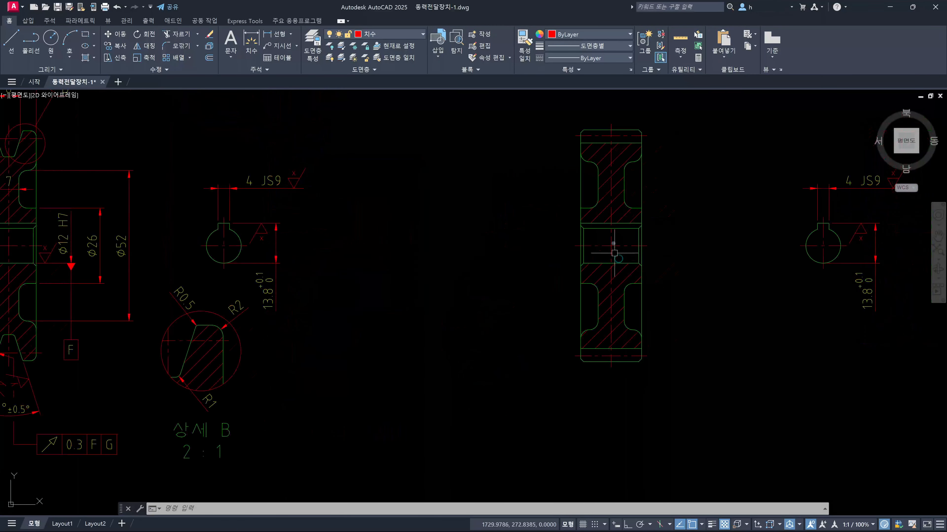
scroll(622, 227, up, 6)
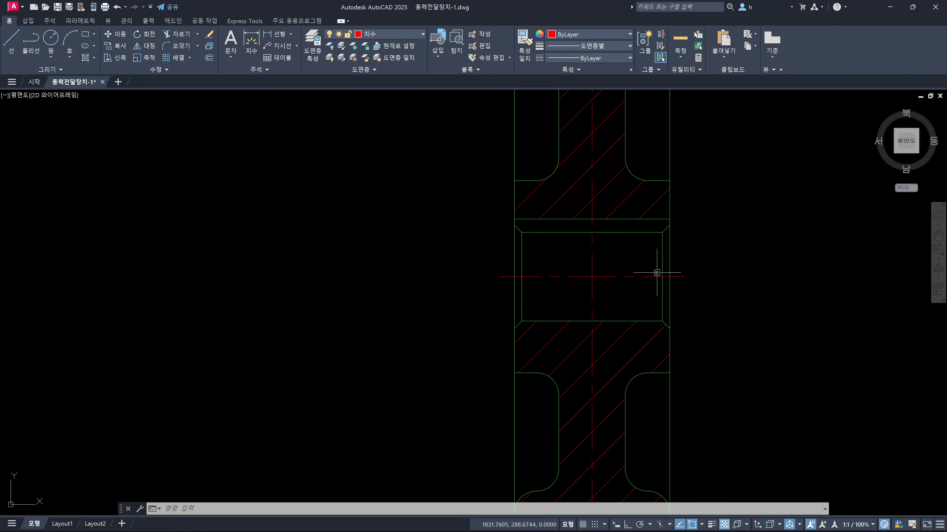
scroll(706, 275, down, 7)
scroll(332, 286, up, 5)
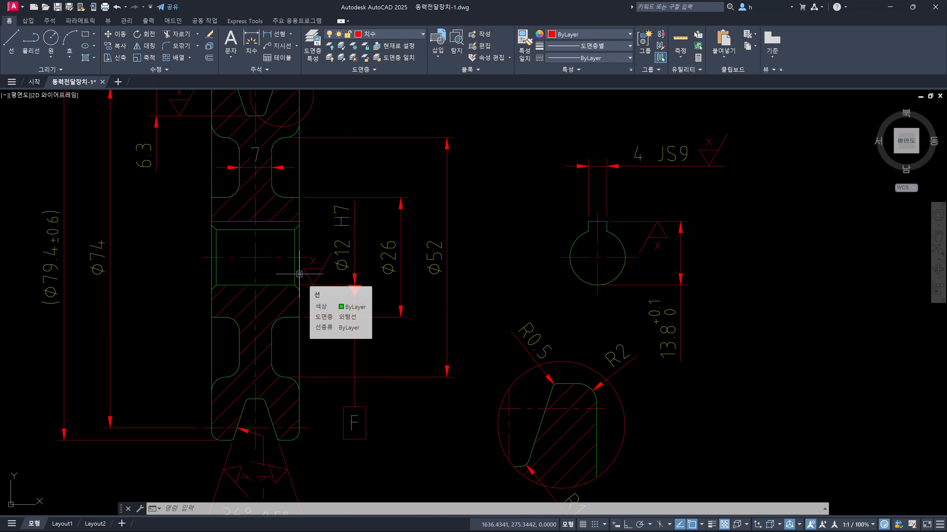
scroll(311, 272, down, 2)
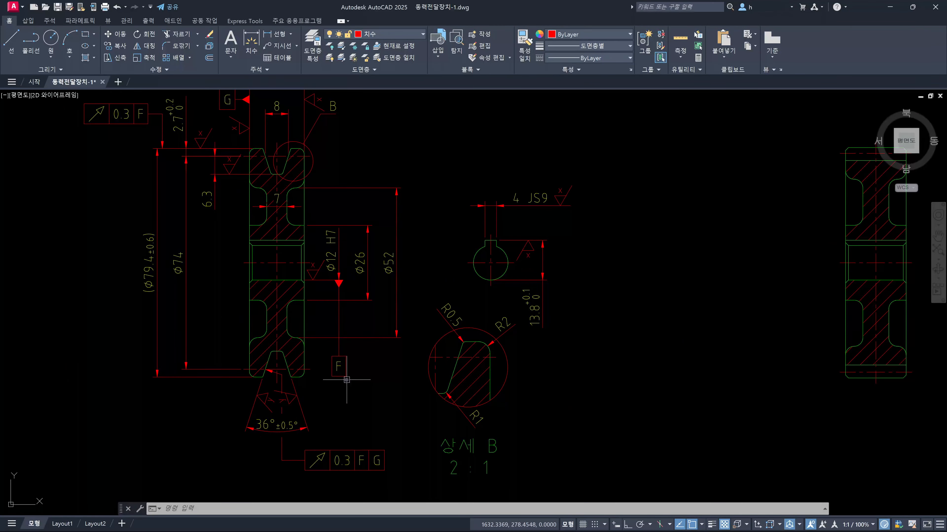
middle_drag(706, 332, 506, 331)
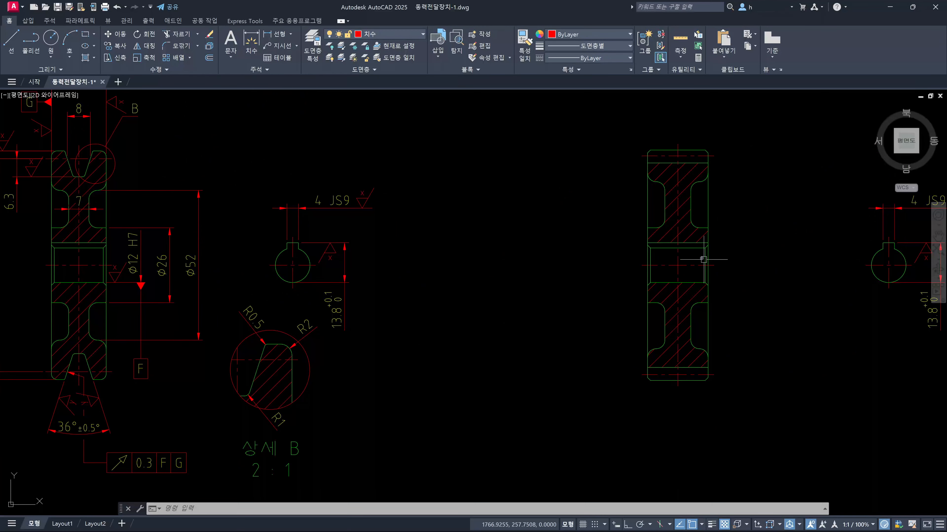
mouse_move(703, 259)
middle_drag(224, 347, 367, 351)
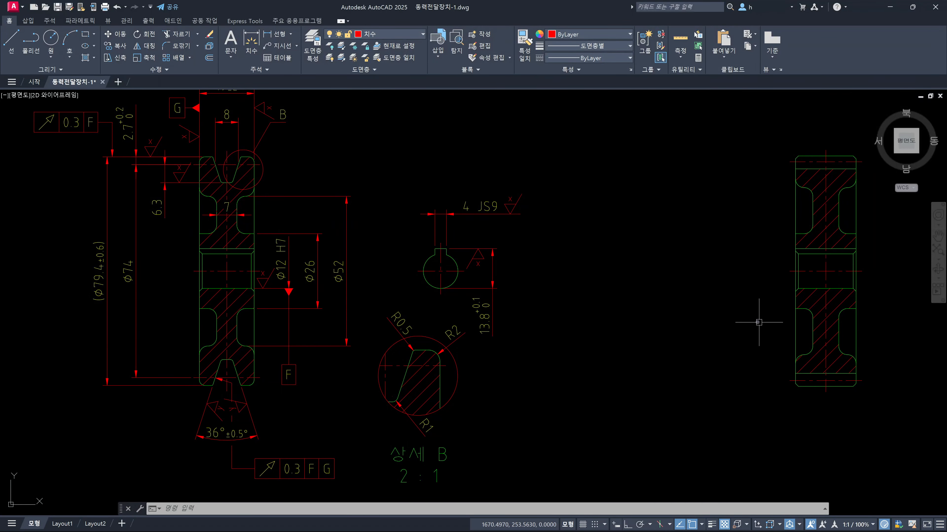
middle_drag(798, 319, 769, 322)
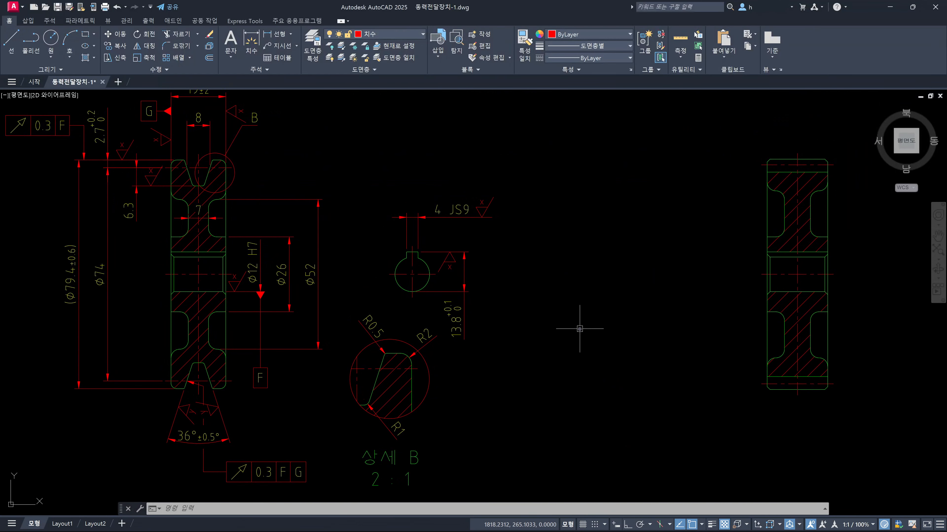
middle_drag(581, 328, 620, 349)
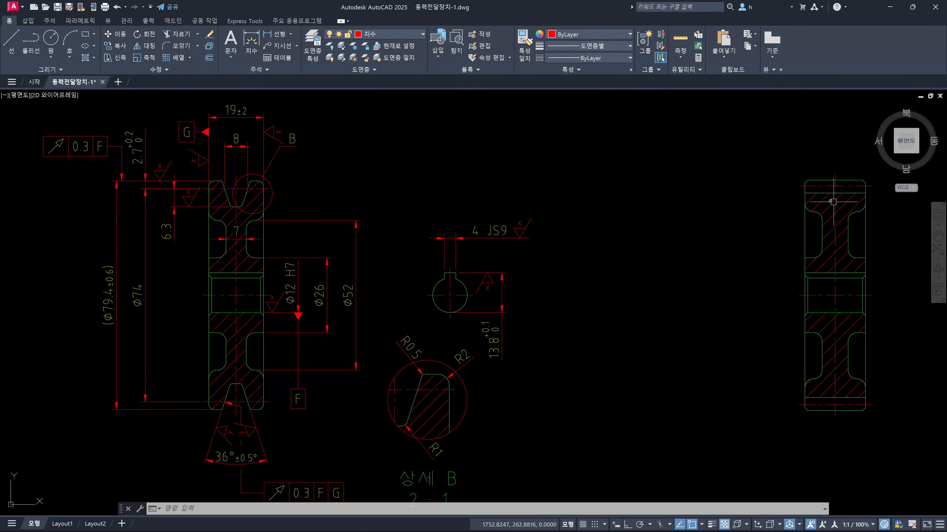
middle_drag(833, 202, 796, 201)
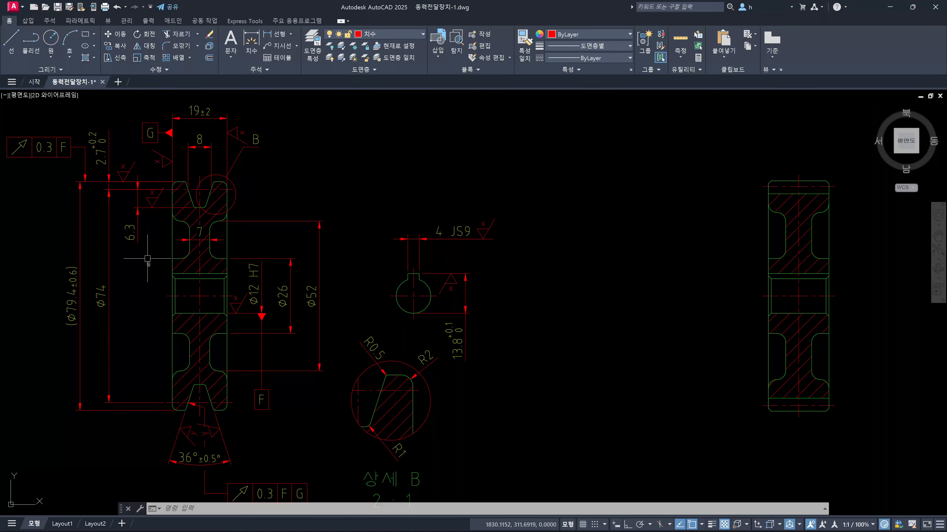
click(141, 290)
click(51, 227)
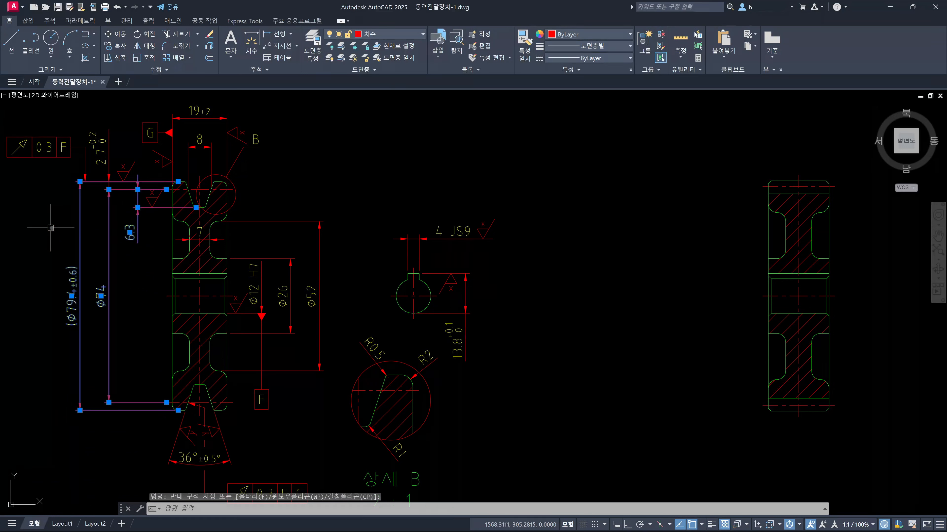
key(Escape)
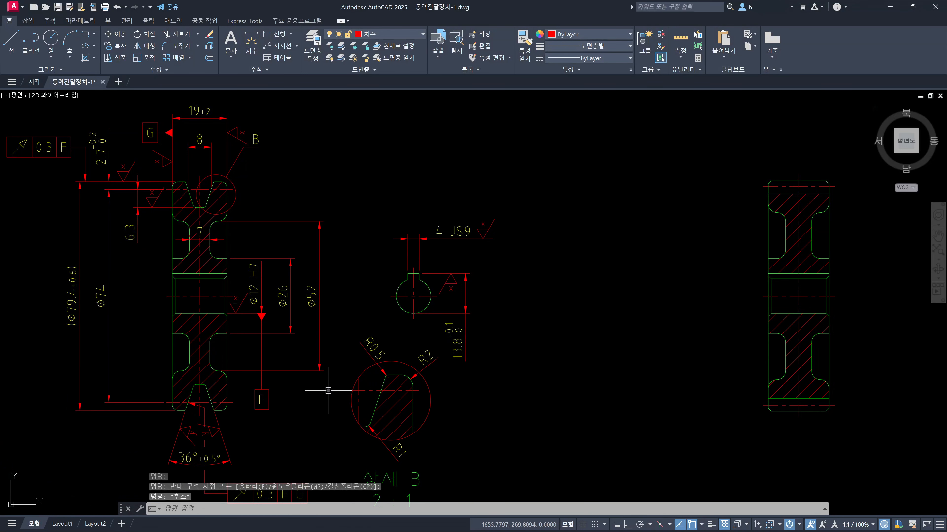
click(321, 375)
click(275, 293)
click(269, 280)
click(254, 273)
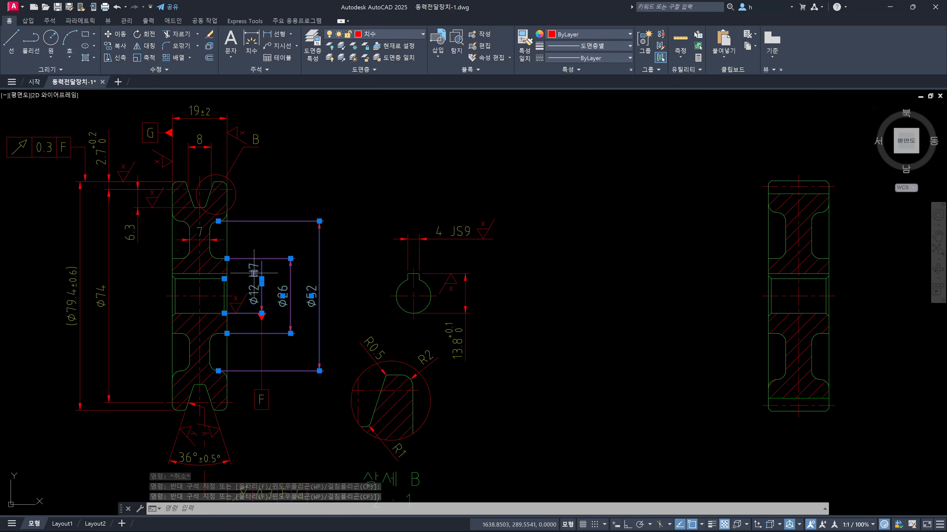
key(Escape)
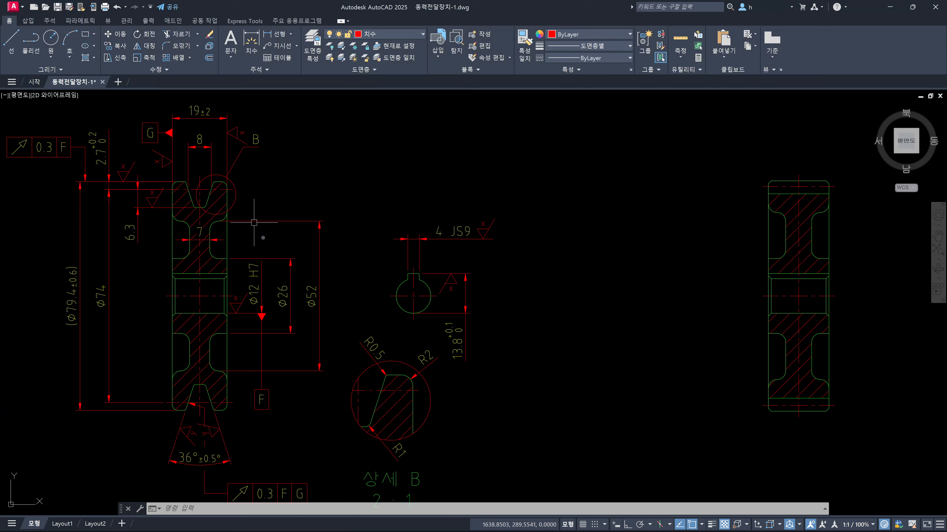
Step: Copy the pulley's Ø12 H7, Ø26 and Ø52 dimensions, bore finish symbol and datum F to the gear section, aligning the right-face midpoints
mouse_move(290, 294)
scroll(310, 380, up, 2)
key(Escape)
key(Escape)
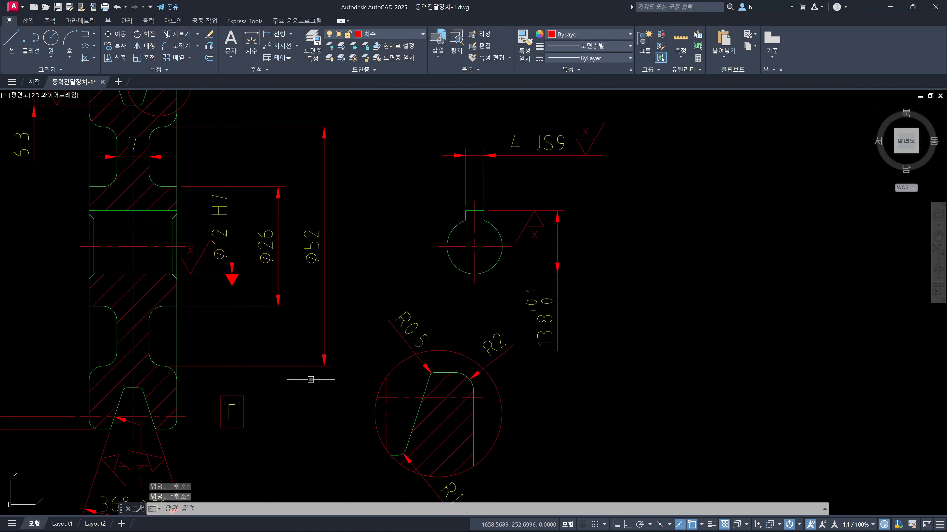
text(co)
key(Return)
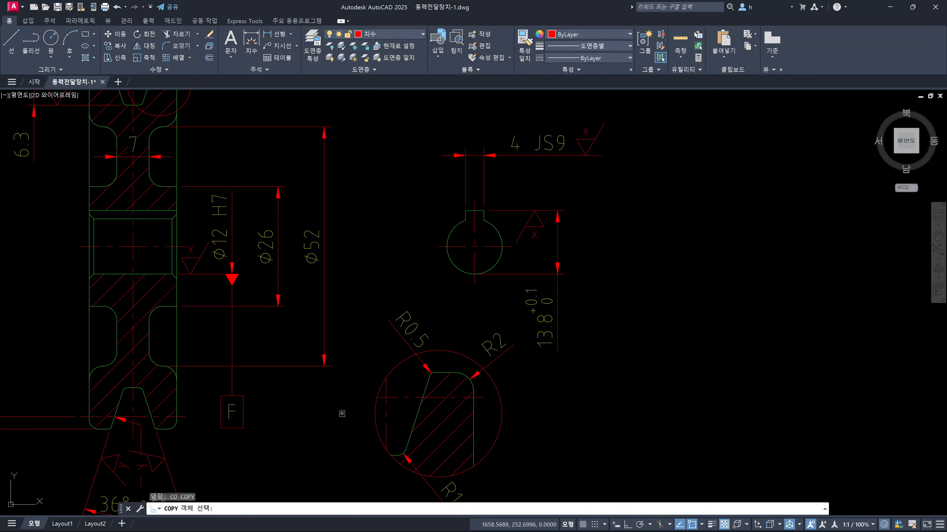
click(346, 430)
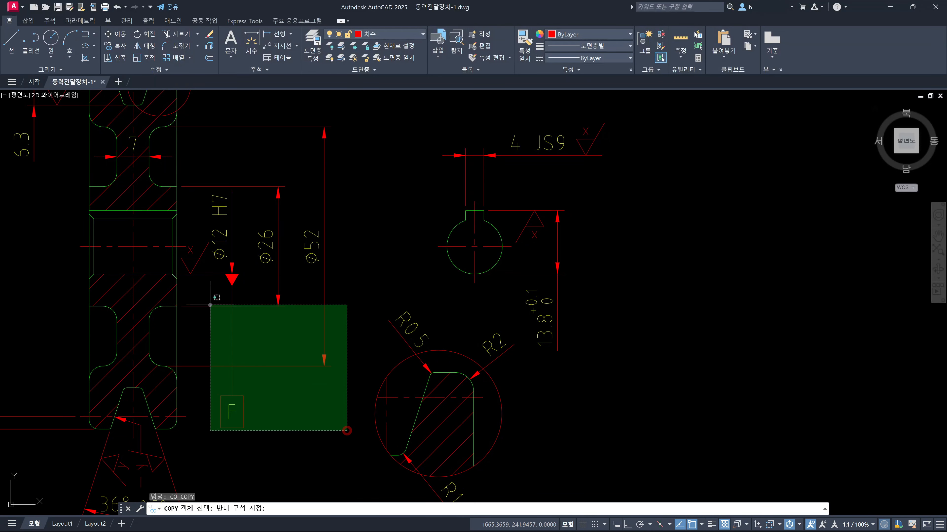
click(189, 250)
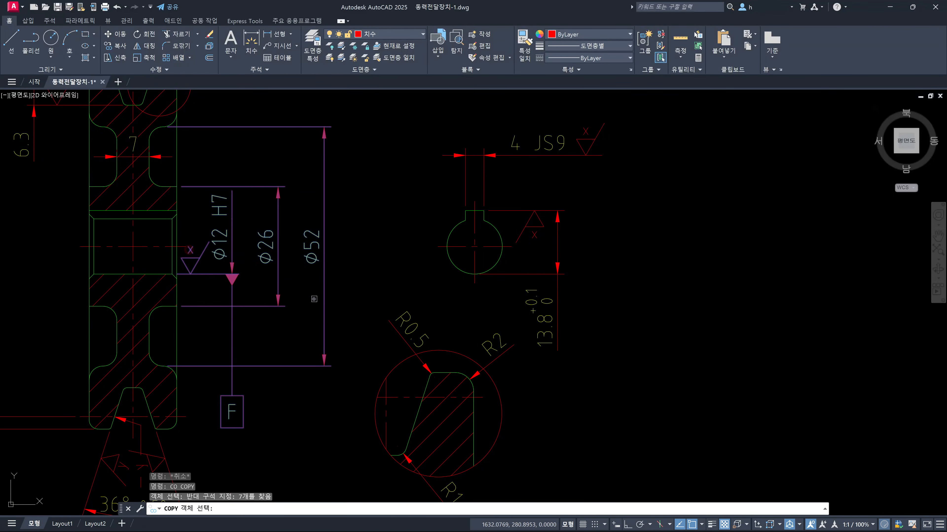
key(Return)
scroll(188, 257, up, 4)
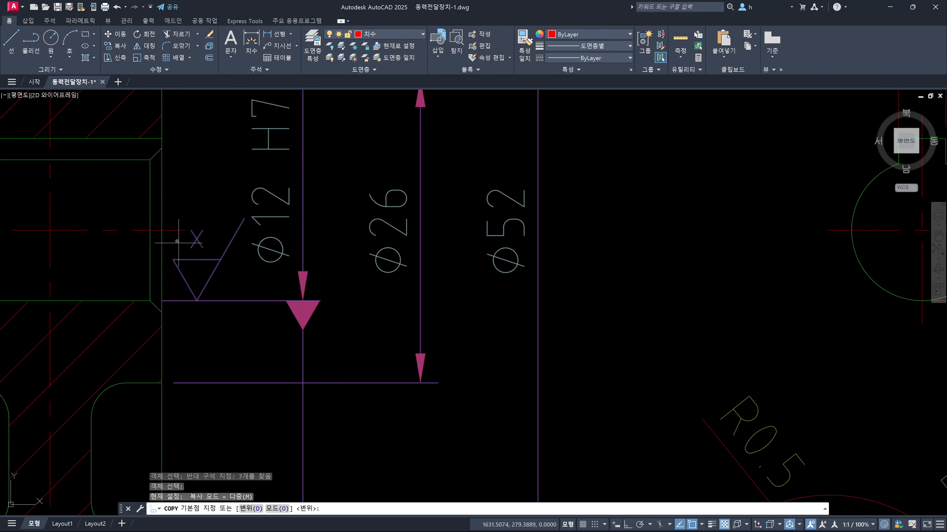
click(162, 230)
scroll(163, 227, down, 6)
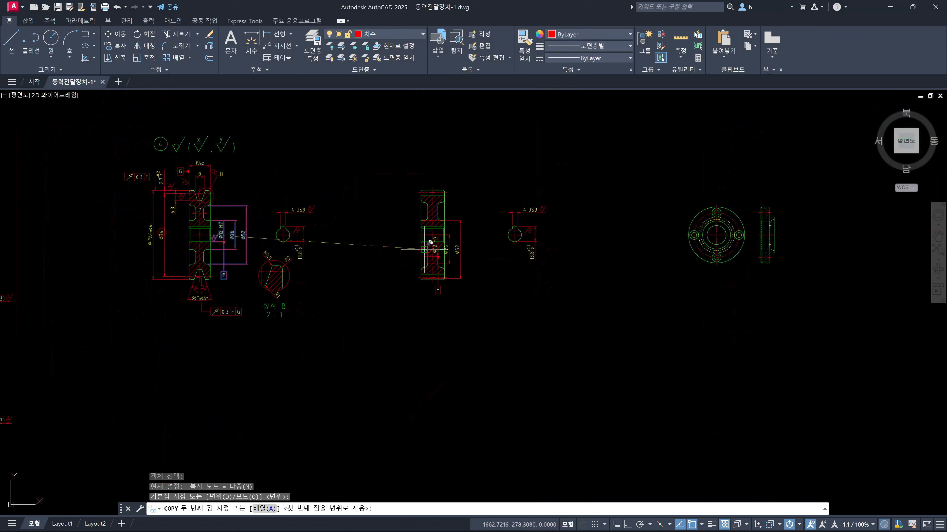
scroll(433, 249, up, 5)
scroll(449, 243, up, 3)
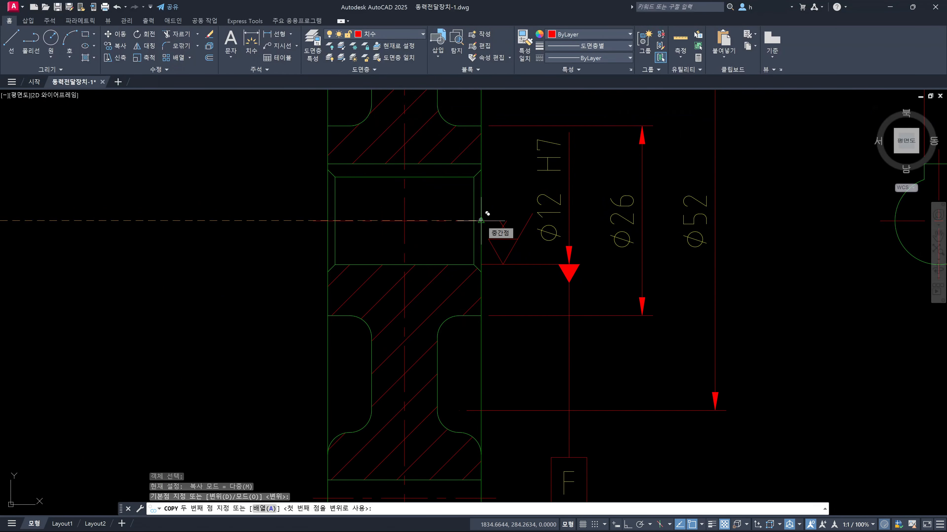
click(481, 221)
key(Escape)
scroll(559, 235, down, 4)
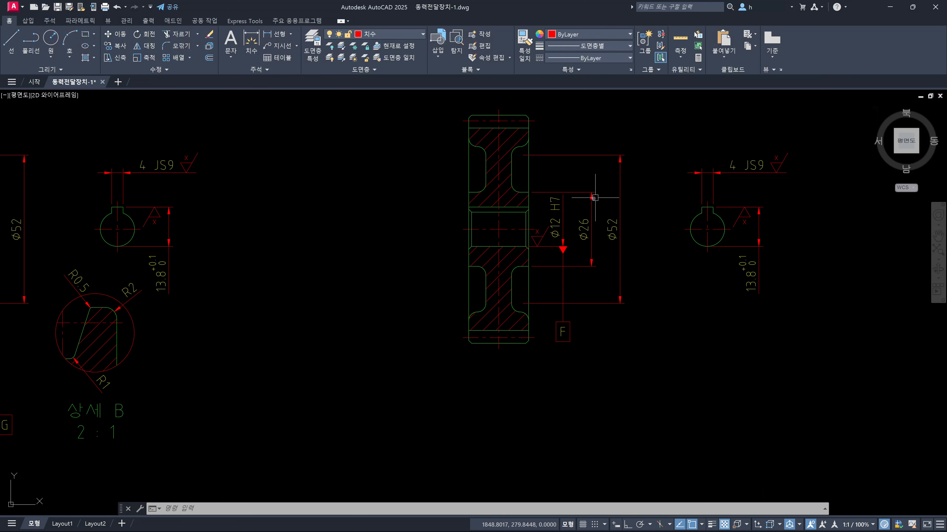
Step: Stretch the lower origin of the gear's copied Ø52 dimension to the edge of the lower web recess
click(605, 316)
click(590, 288)
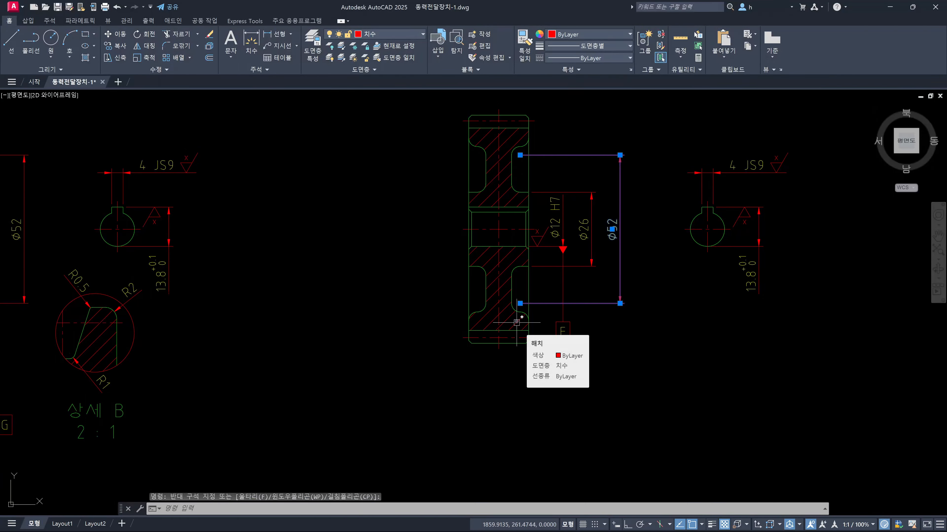
scroll(517, 322, up, 2)
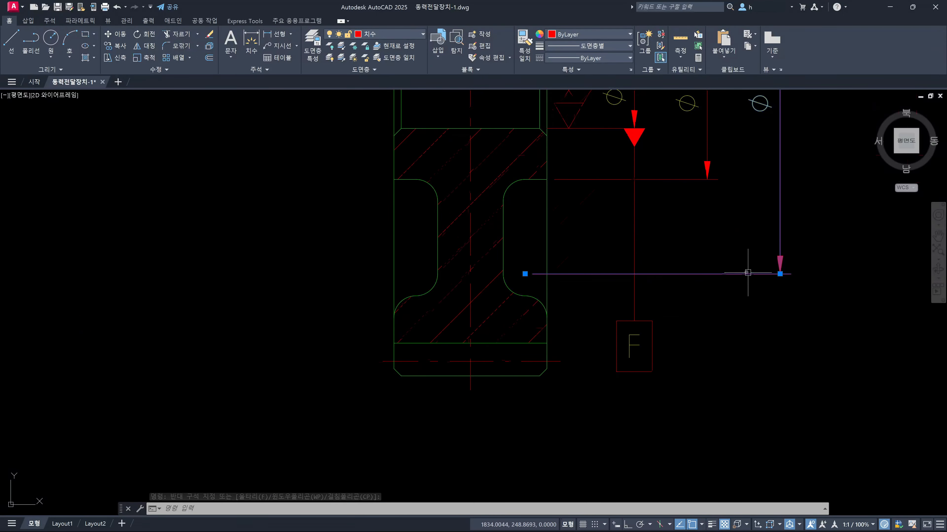
scroll(745, 272, down, 2)
middle_drag(696, 282, 686, 332)
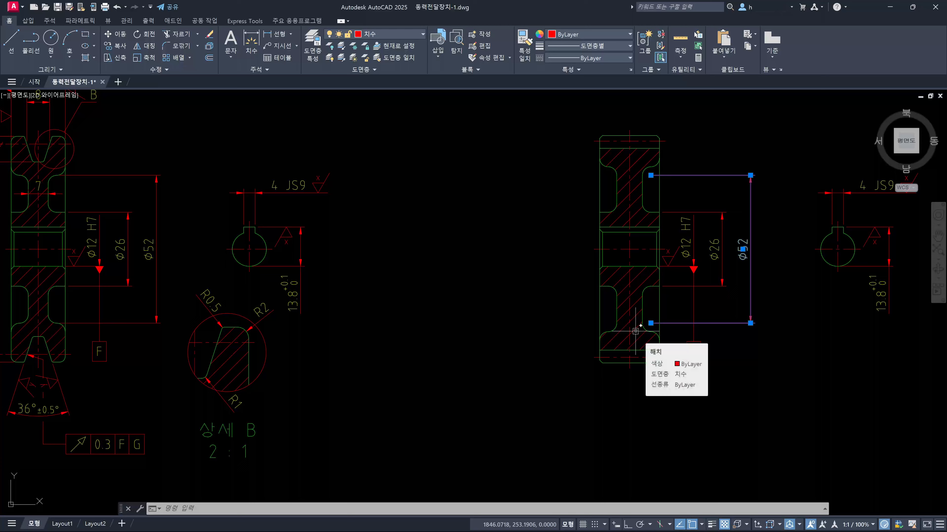
scroll(637, 324, up, 4)
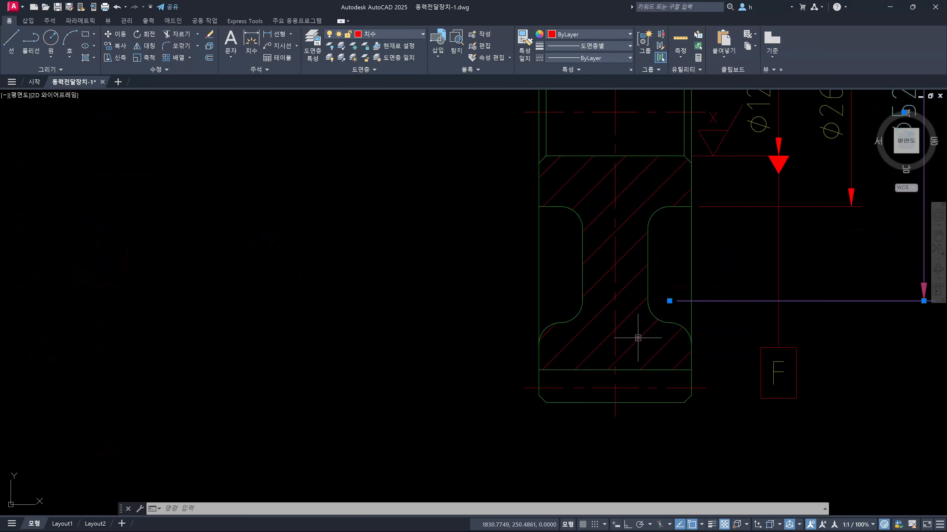
click(669, 301)
click(670, 323)
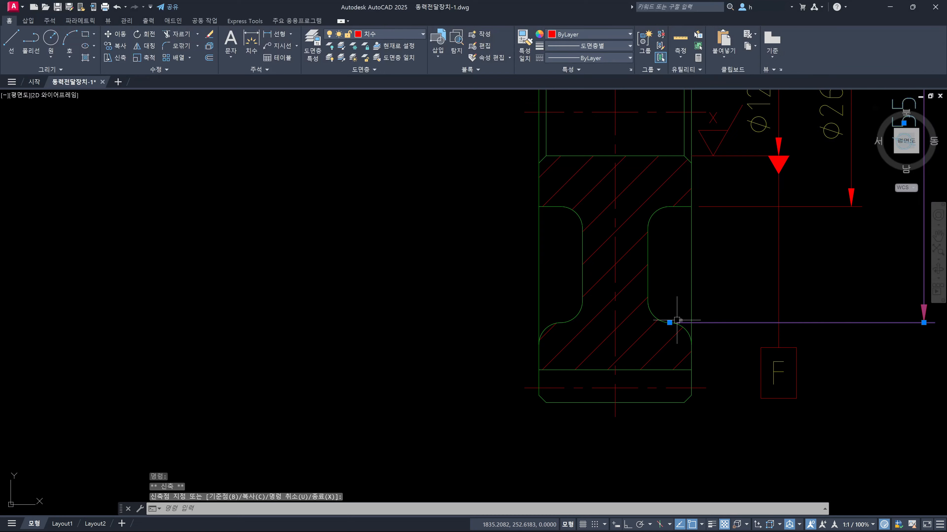
Step: Stretch the upper origin of the same gear recess dimension to the edge of the upper web recess
scroll(709, 282, down, 2)
middle_drag(714, 137, 692, 190)
scroll(674, 194, up, 4)
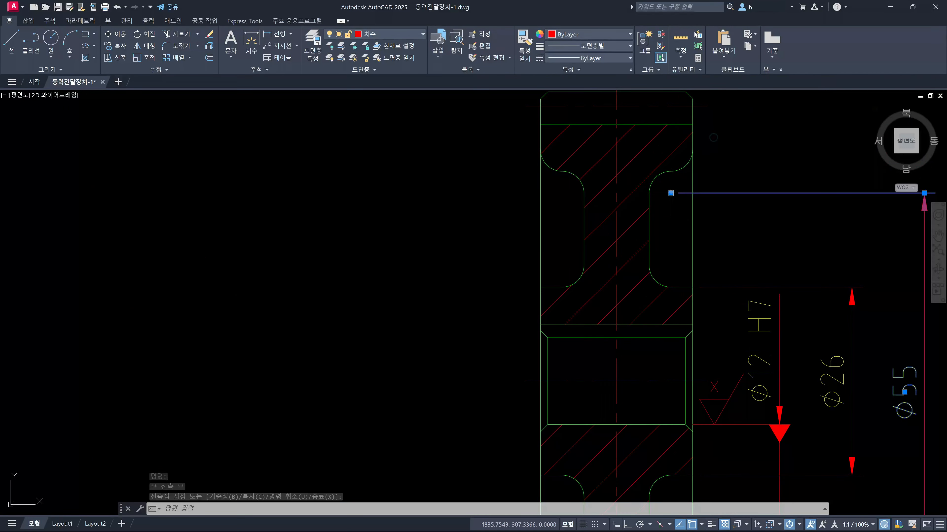
click(670, 193)
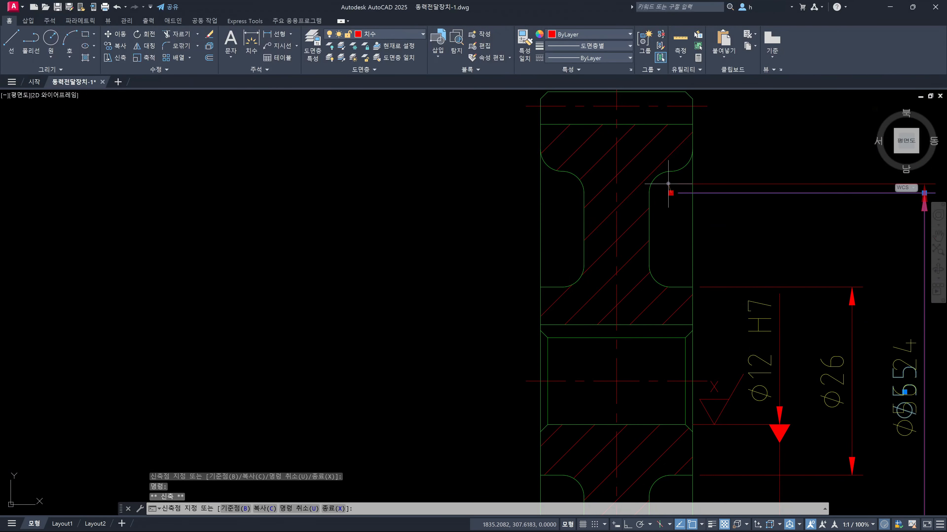
click(671, 172)
scroll(672, 170, down, 4)
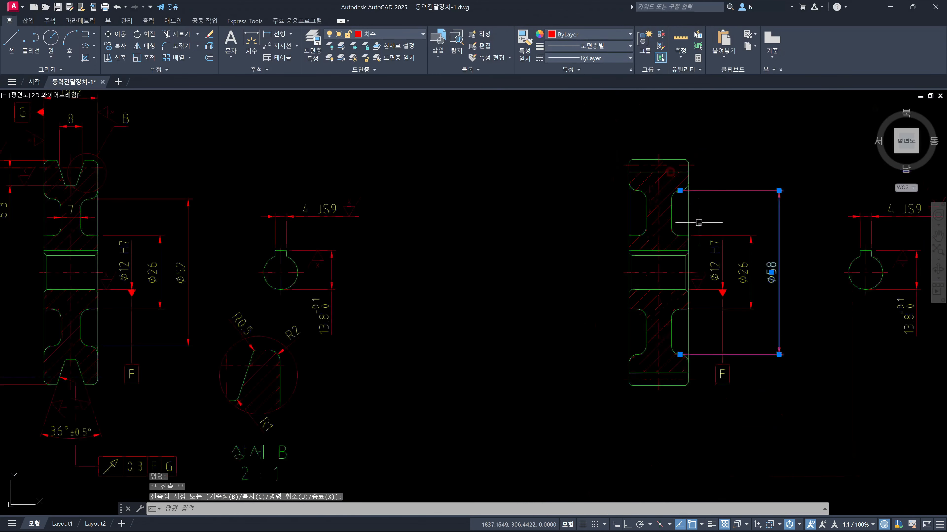
key(Escape)
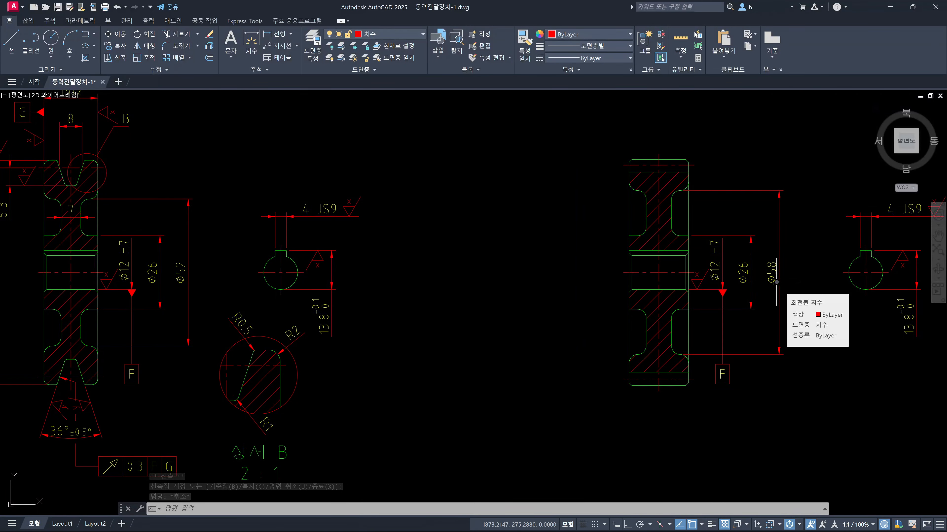
Step: Undo both origin stretches of the gear's recess diameter dimension
key(ctrl+z)
key(ctrl+z)
key(ctrl+z)
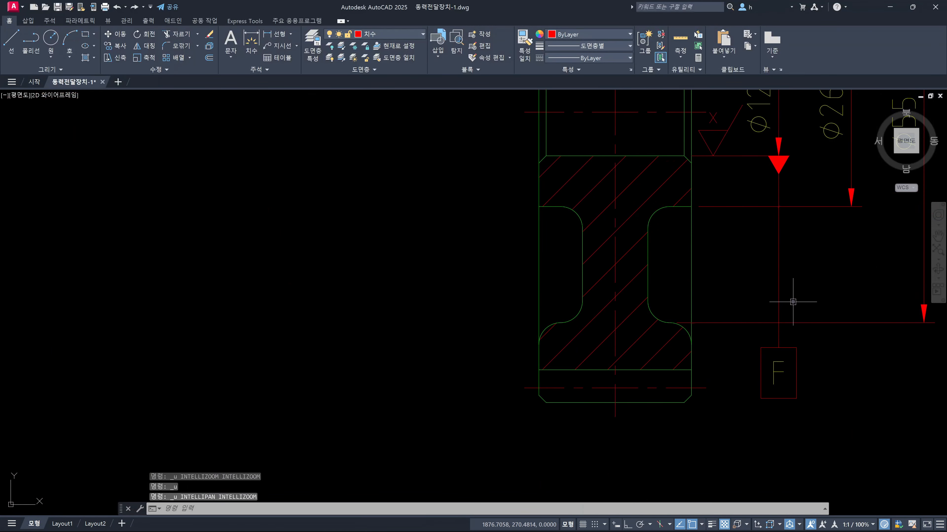
key(ctrl+z)
scroll(830, 312, down, 2)
middle_drag(840, 317, 754, 333)
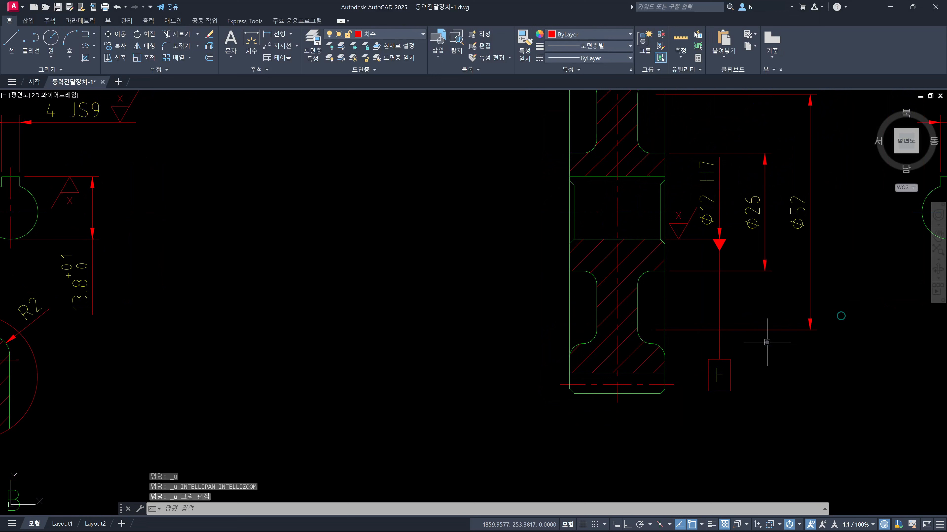
Step: Explode the gear section's copied Ø52 dimension and select its lower extension line to check that it is separate
click(736, 185)
click(707, 175)
key(Escape)
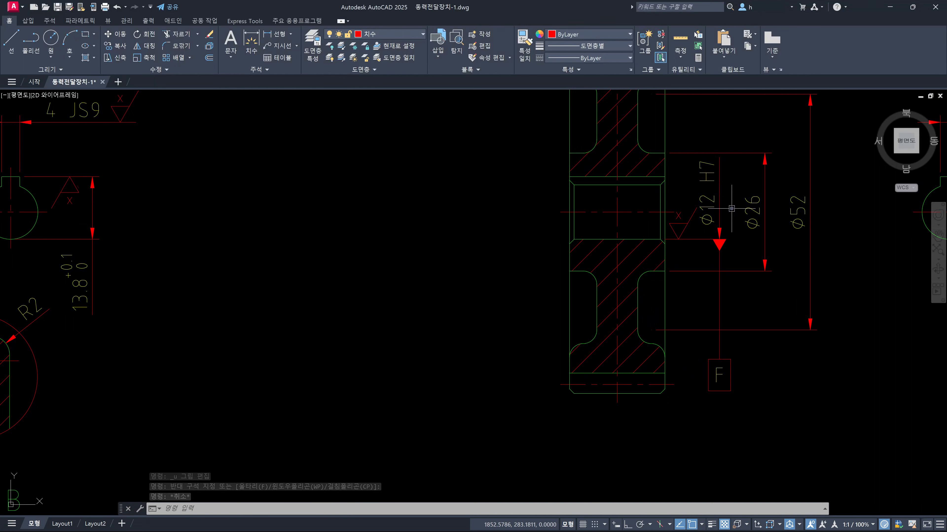
key(Escape)
text(x)
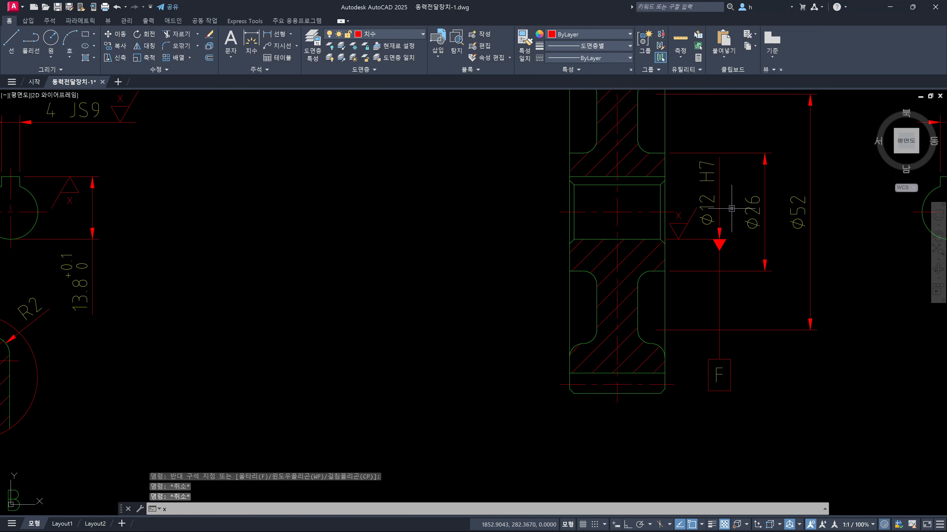
key(Return)
click(848, 357)
click(794, 311)
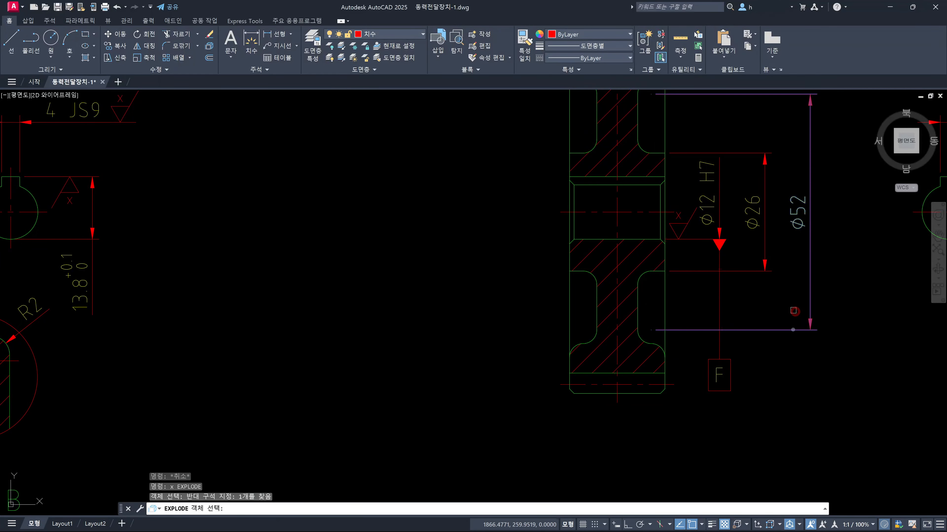
key(Return)
click(788, 345)
click(771, 313)
click(824, 300)
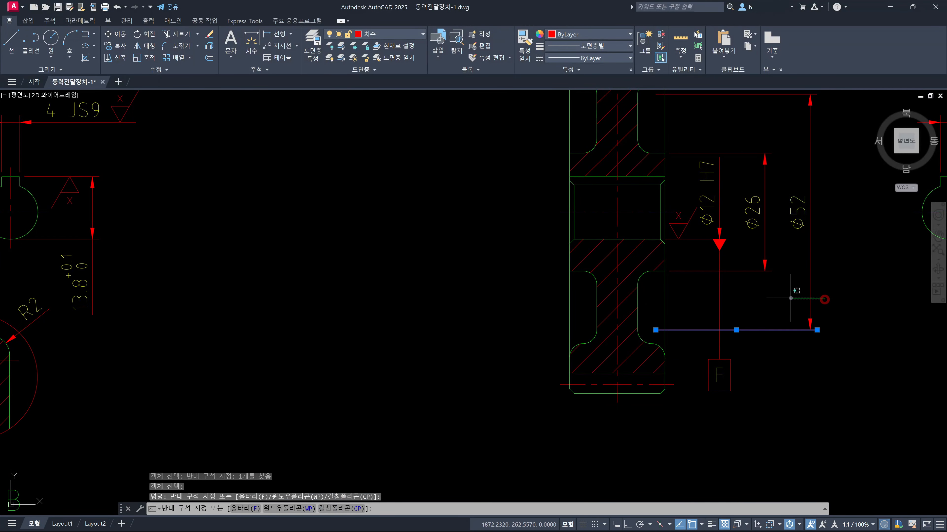
click(790, 298)
key(Escape)
Step: Draw a horizontal construction line through the arc junction at the outer edge of the gear's lower web recess
middle_drag(833, 337, 825, 316)
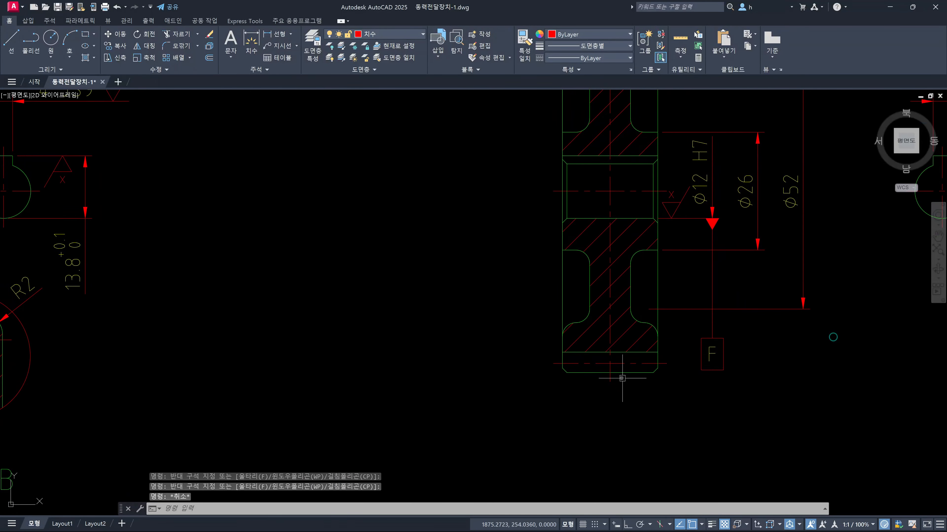
scroll(684, 331, up, 2)
key(Escape)
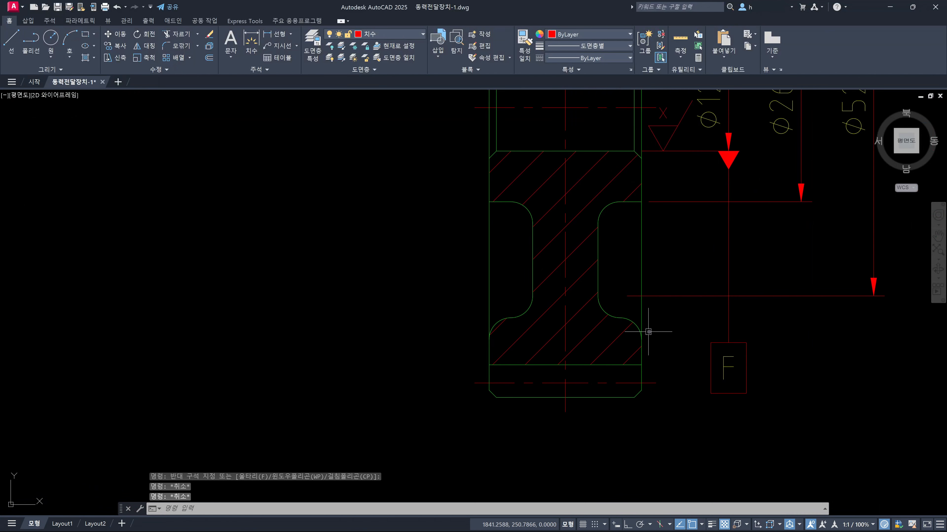
text(xl)
key(Return)
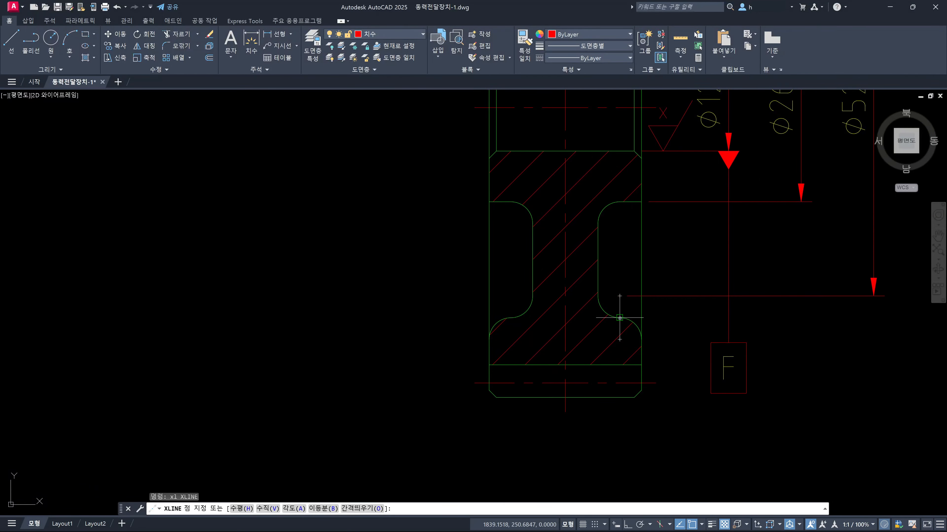
click(620, 322)
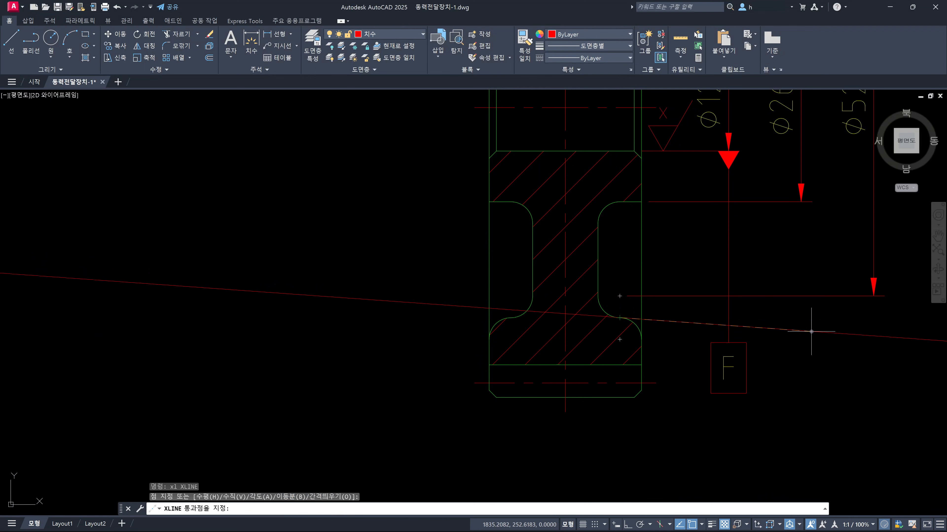
key(F8)
key(Escape)
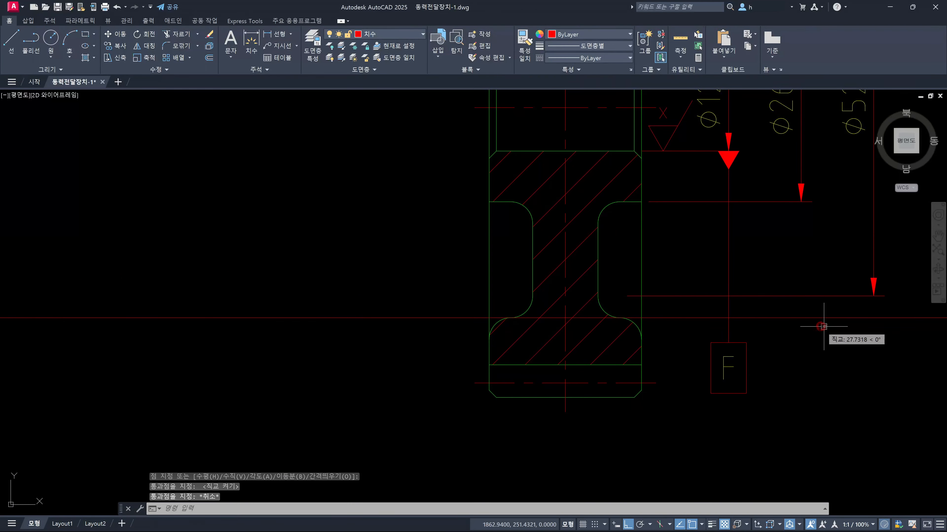
Step: Stretch the exploded Ø52 dimension's lower extension line and arrowhead perpendicularly down to the construction line
middle_drag(821, 327, 867, 301)
text(s)
key(Return)
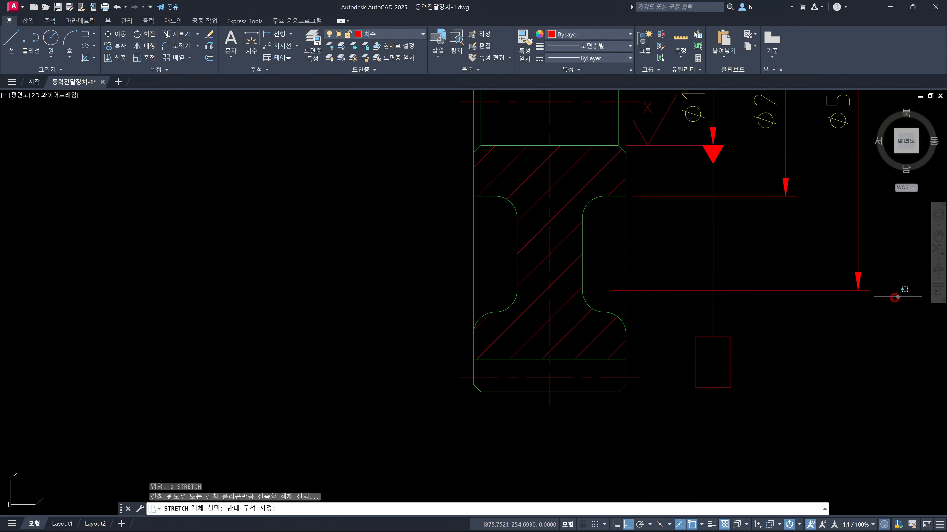
click(898, 297)
click(603, 261)
key(Return)
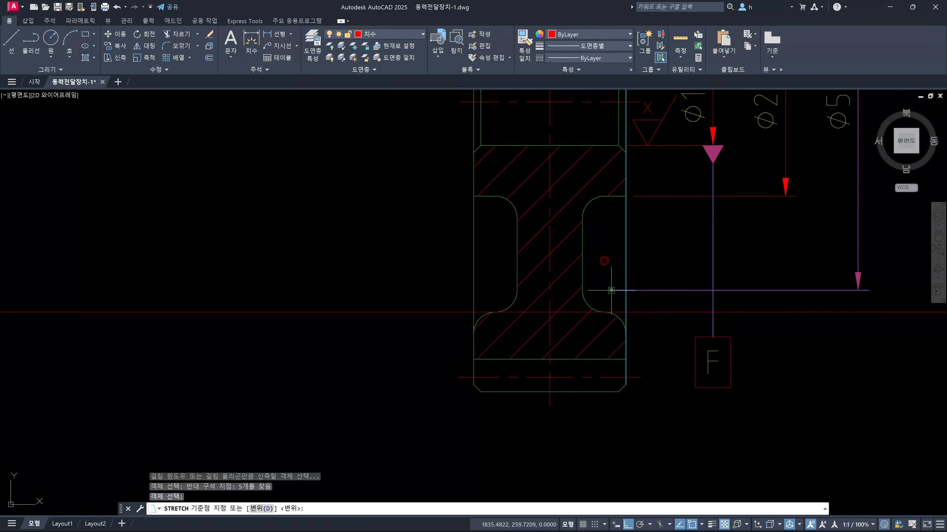
click(611, 290)
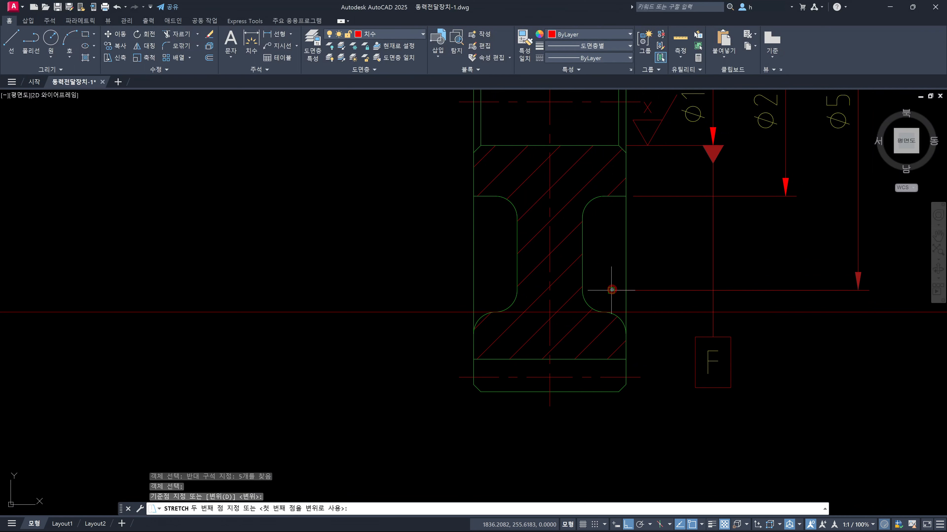
text(per)
key(Return)
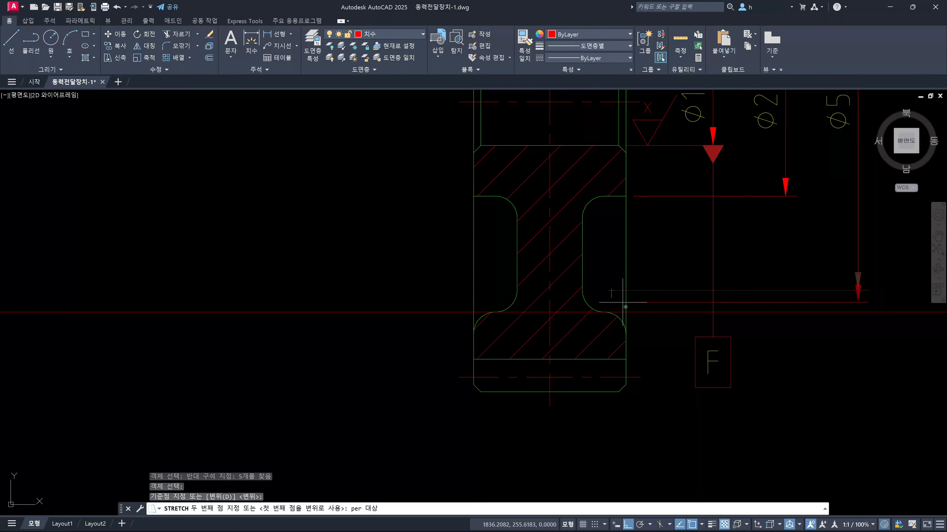
key(Escape)
middle_drag(736, 235, 702, 321)
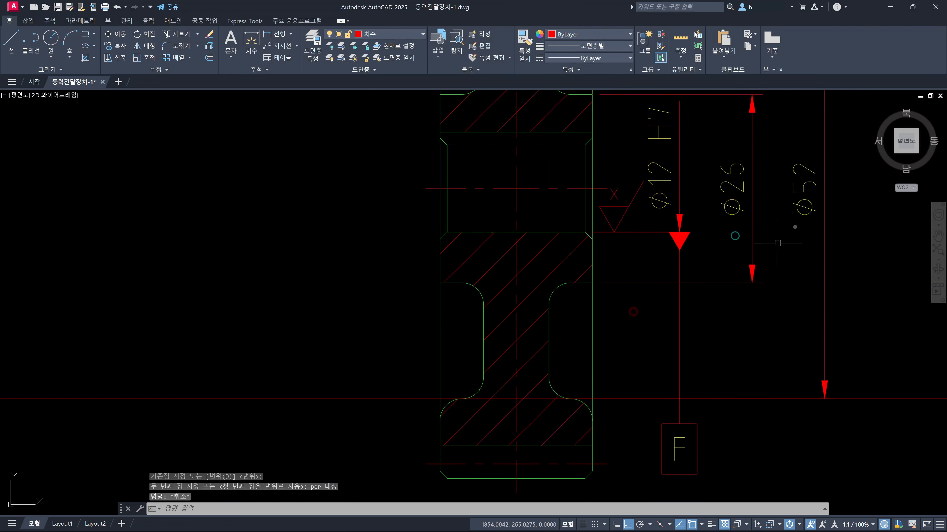
scroll(786, 200, down, 4)
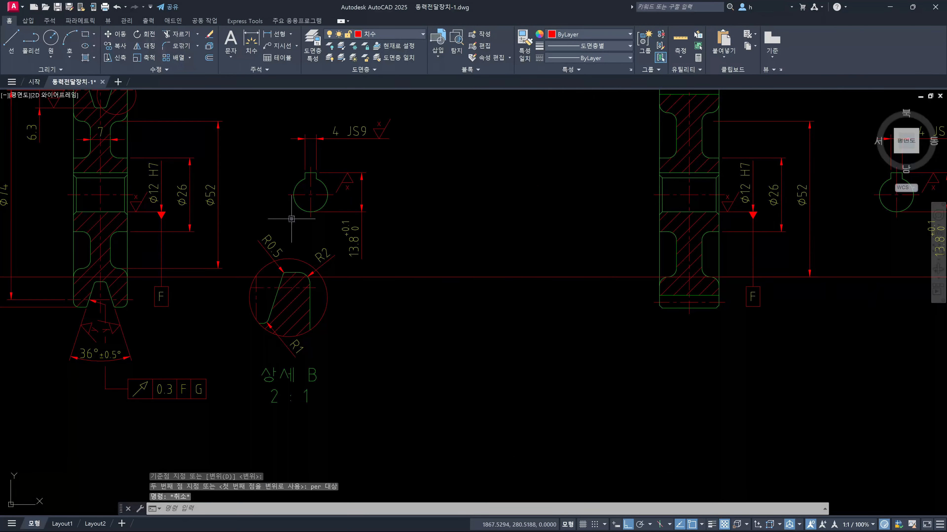
Step: Delete the horizontal construction line at the gear's lower web recess
key(Escape)
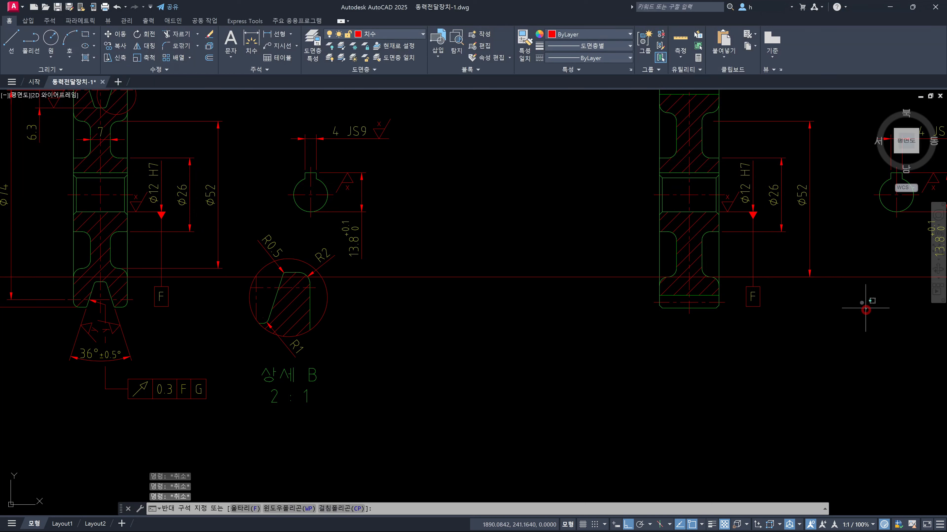
click(853, 277)
click(849, 251)
key(Delete)
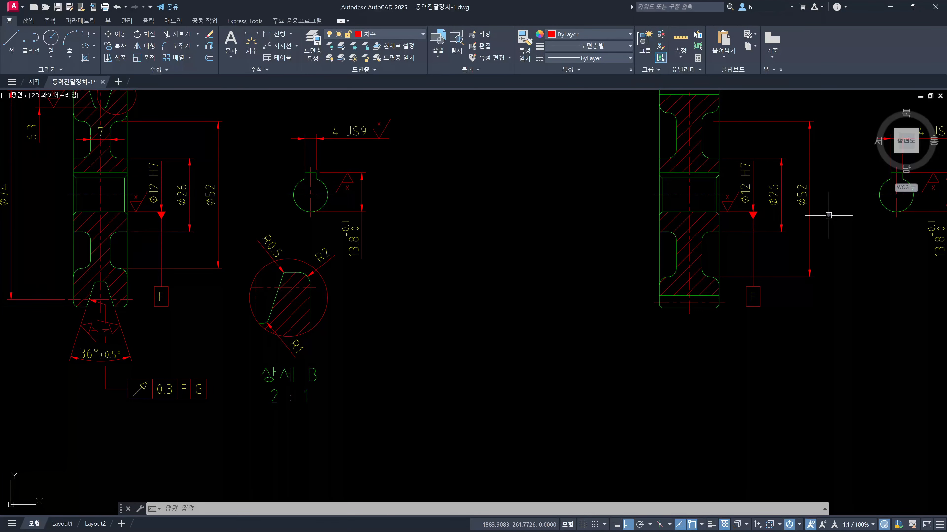
Step: Undo the construction line's deletion, the extension line stretch, the construction line and the explosion of the Ø52 dimension
key(ctrl+z)
key(ctrl+z)
key(ctrl+z)
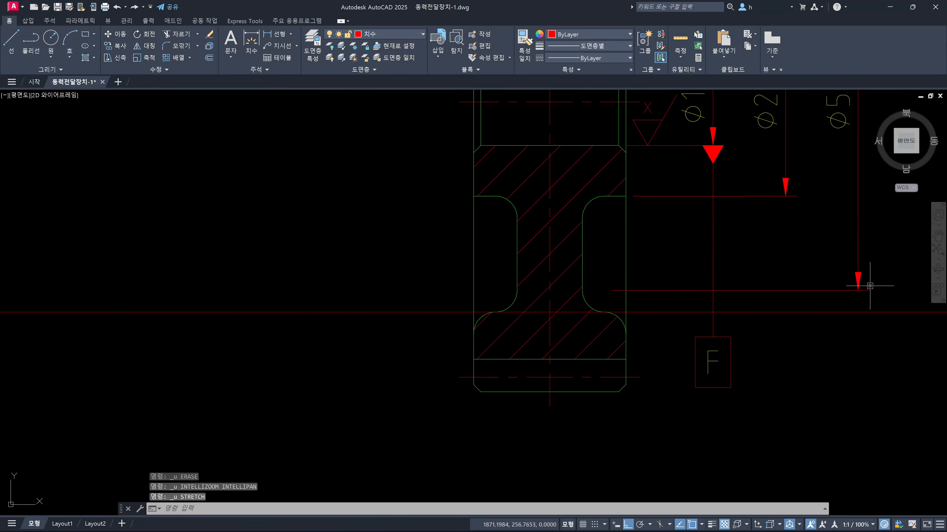
key(ctrl+z)
key(ctrl+z)
key(ctrl+z)
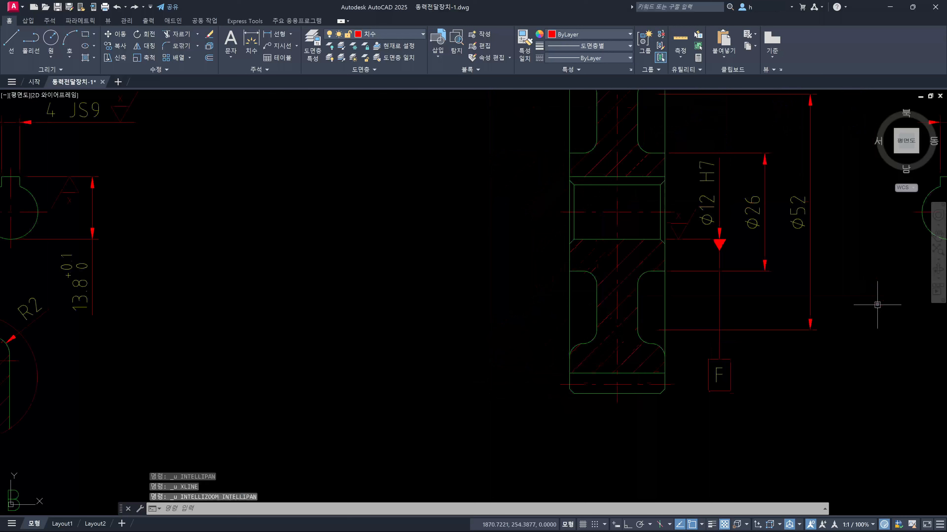
key(ctrl+z)
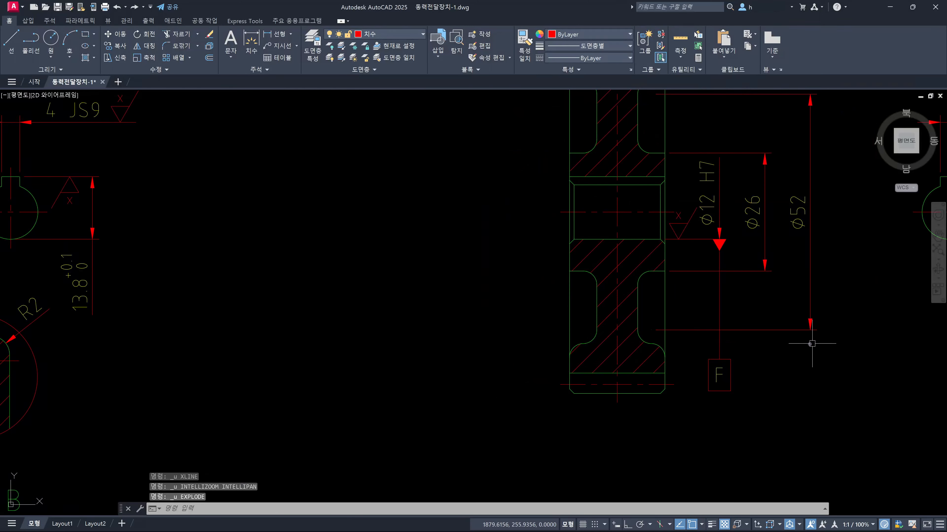
Step: Stretch the lower and upper origins of the gear's copied Ø52 dimension to the outer edges of the web recesses
click(806, 330)
click(773, 311)
key(Escape)
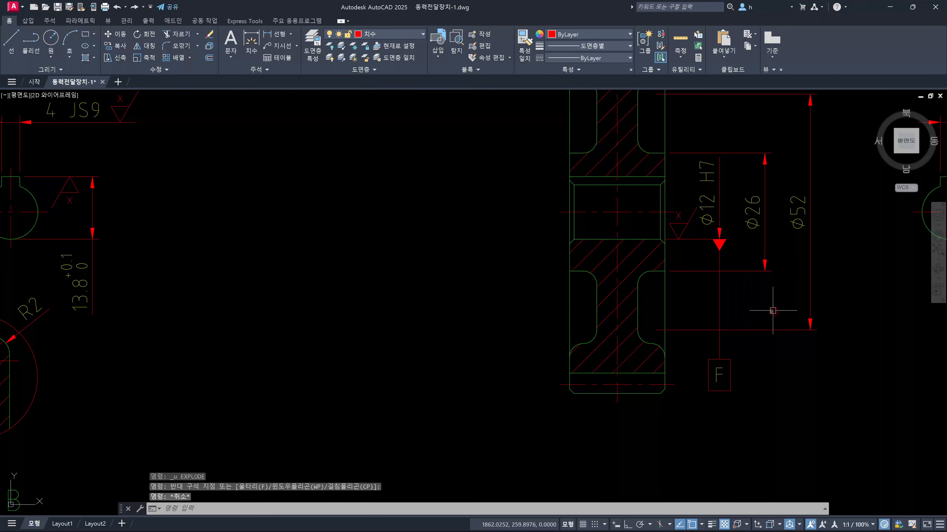
click(754, 325)
click(754, 327)
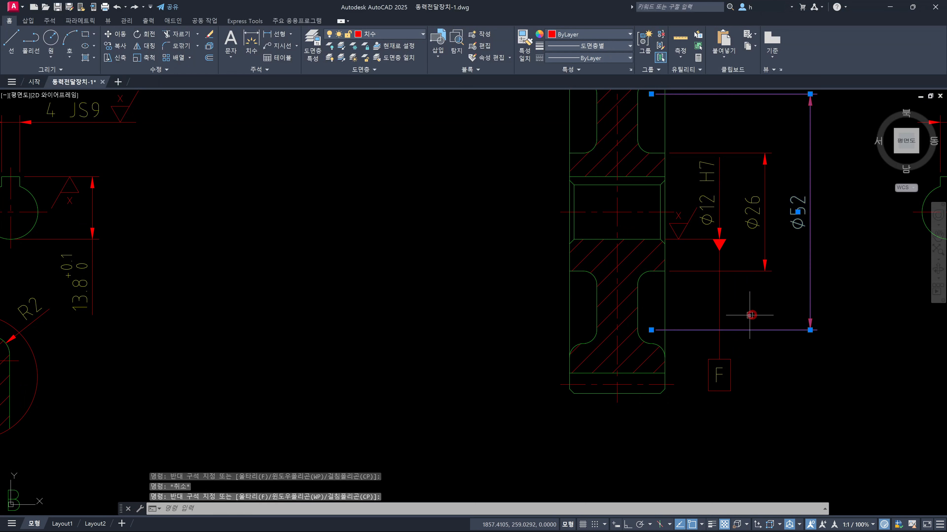
click(651, 330)
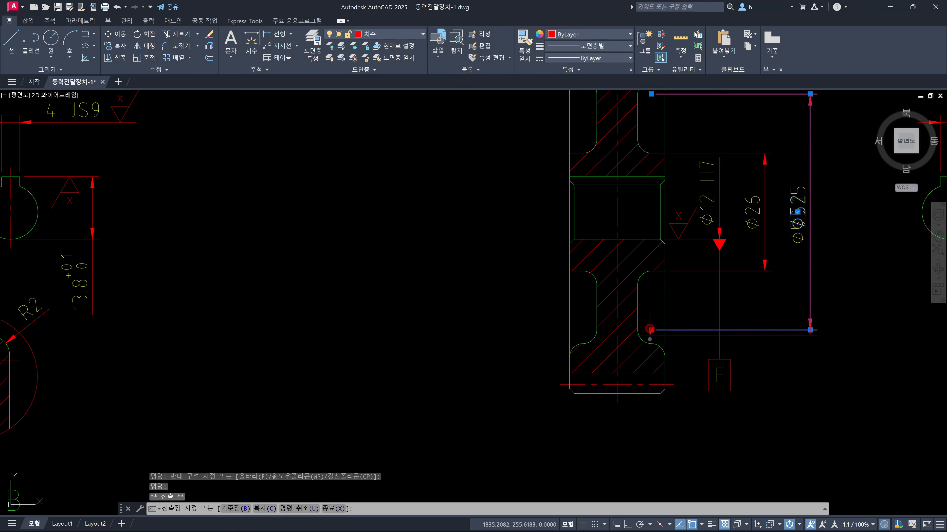
middle_drag(691, 191, 694, 250)
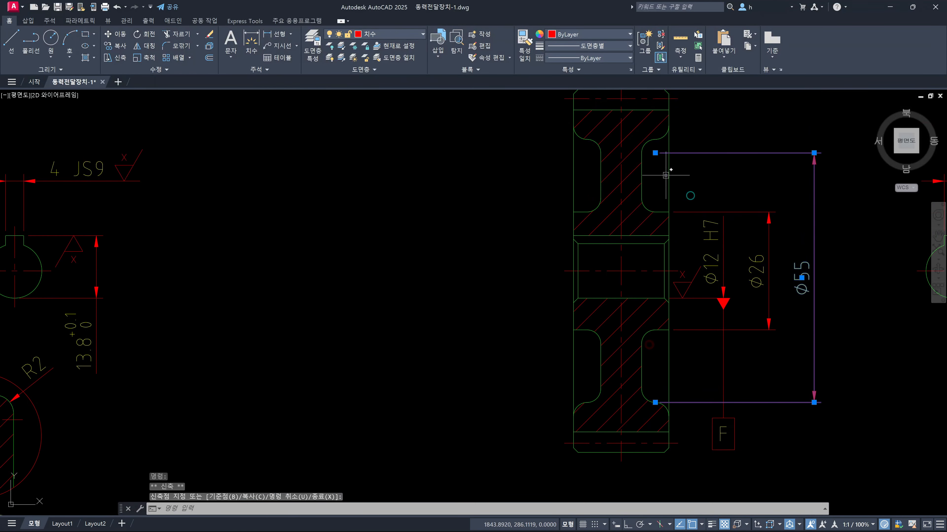
click(656, 153)
key(Escape)
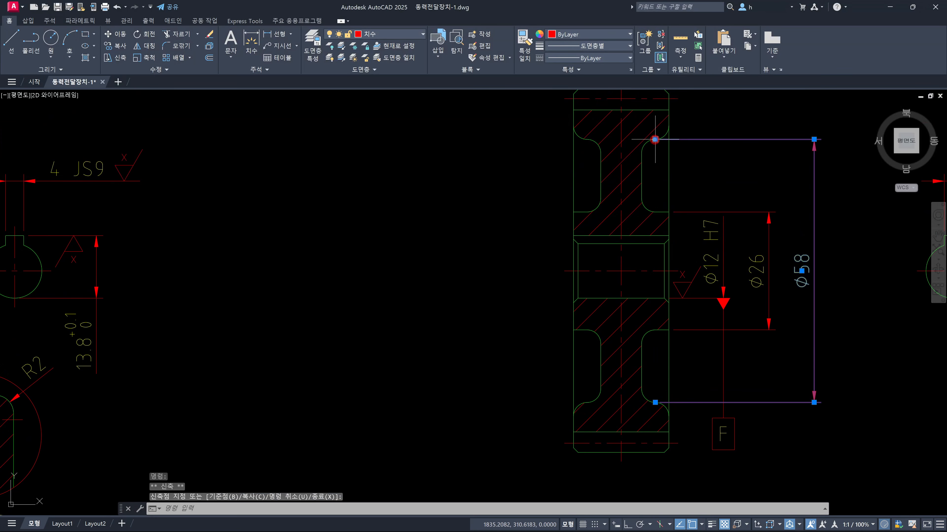
Step: Examine the V-belt pulley's Ø12 H7 bore dimension by selecting it and checking its single-sided dimension line
middle_drag(302, 250, 526, 219)
scroll(526, 219, down, 3)
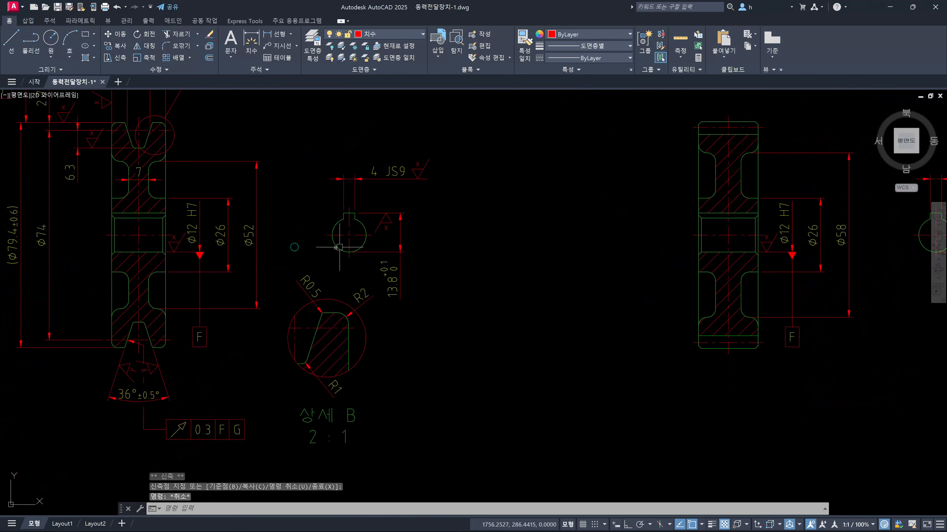
scroll(248, 244, up, 3)
click(199, 239)
click(184, 227)
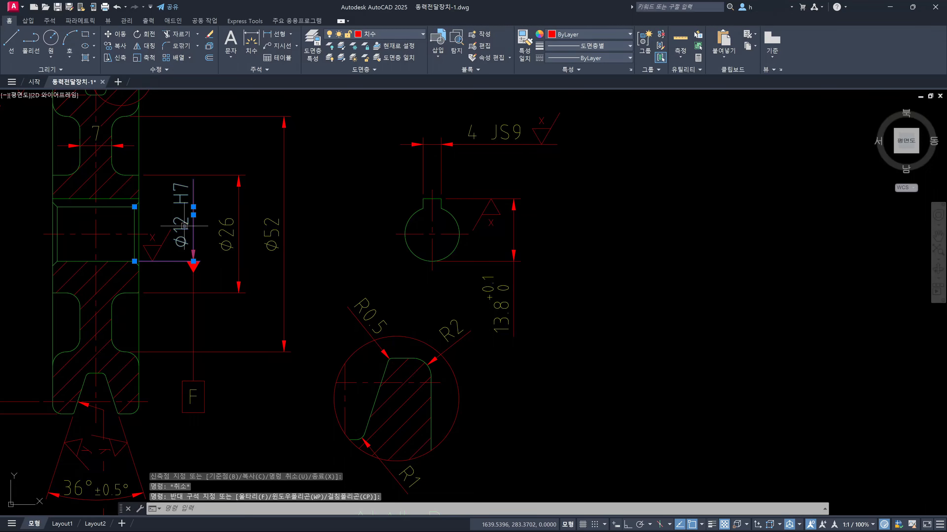
key(Escape)
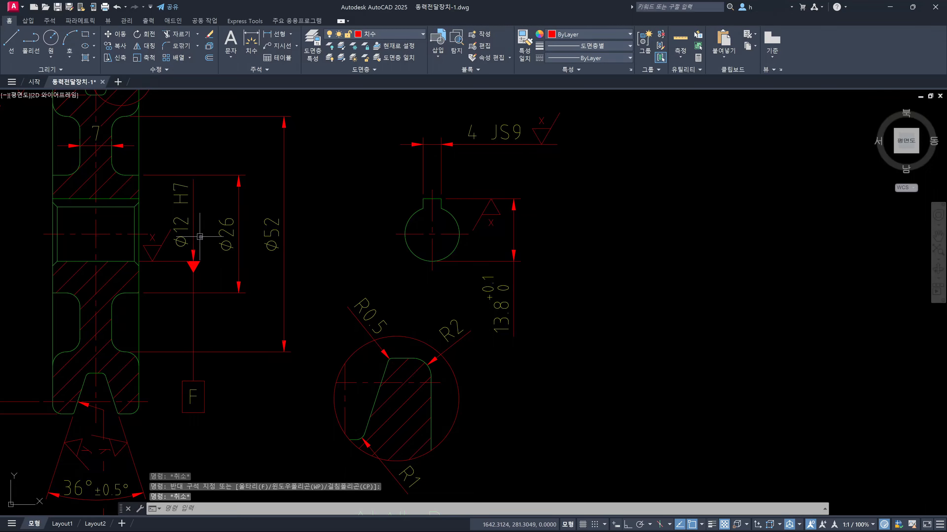
click(201, 237)
click(188, 232)
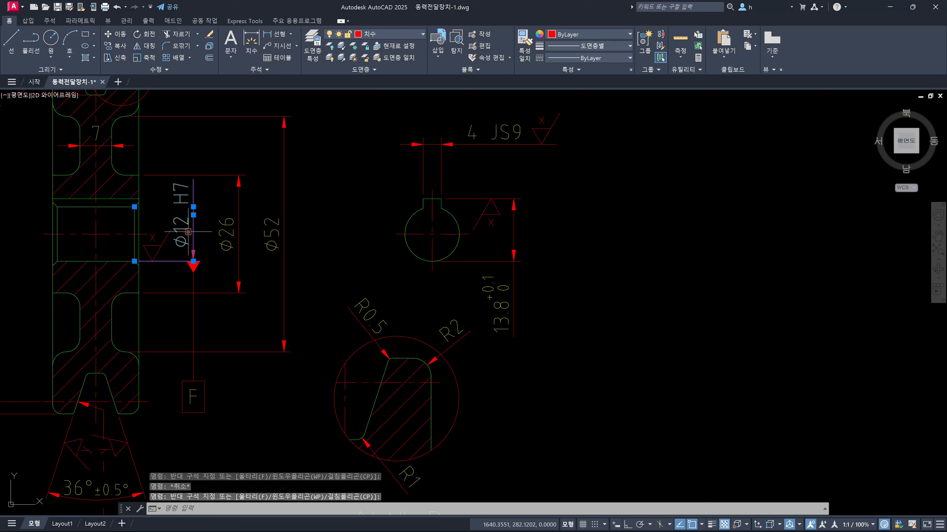
key(Escape)
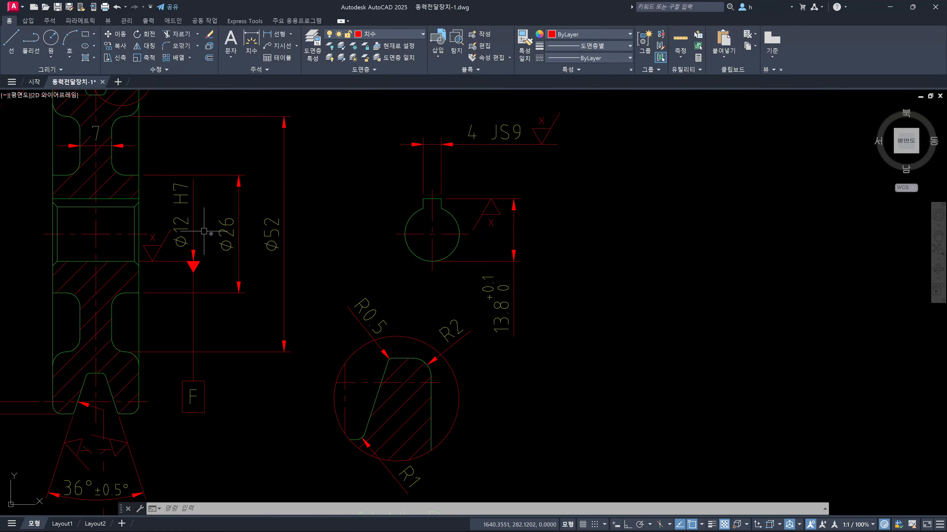
Step: Review the gear section's copied diameter dimensions and datum F alongside its keyway view
scroll(283, 233, down, 5)
scroll(653, 248, up, 5)
middle_drag(653, 247, 493, 281)
key(Escape)
key(Escape)
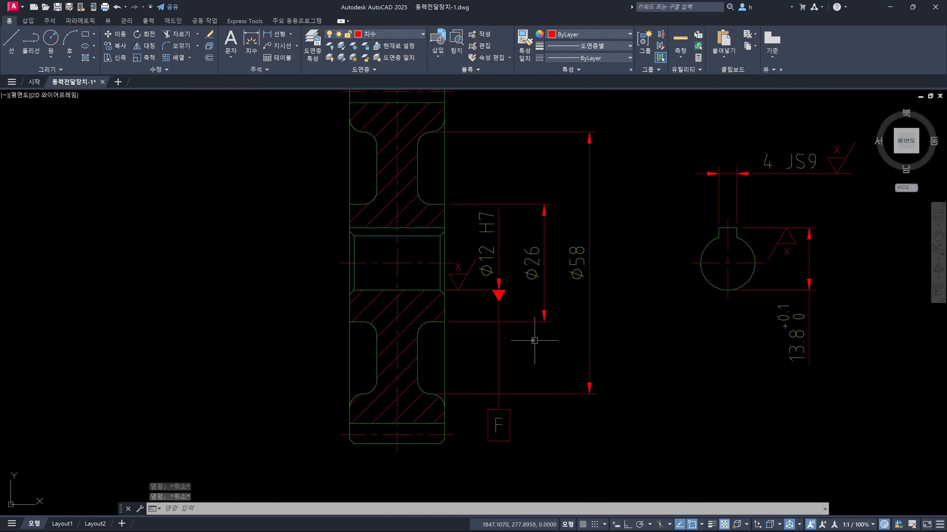
scroll(578, 328, down, 2)
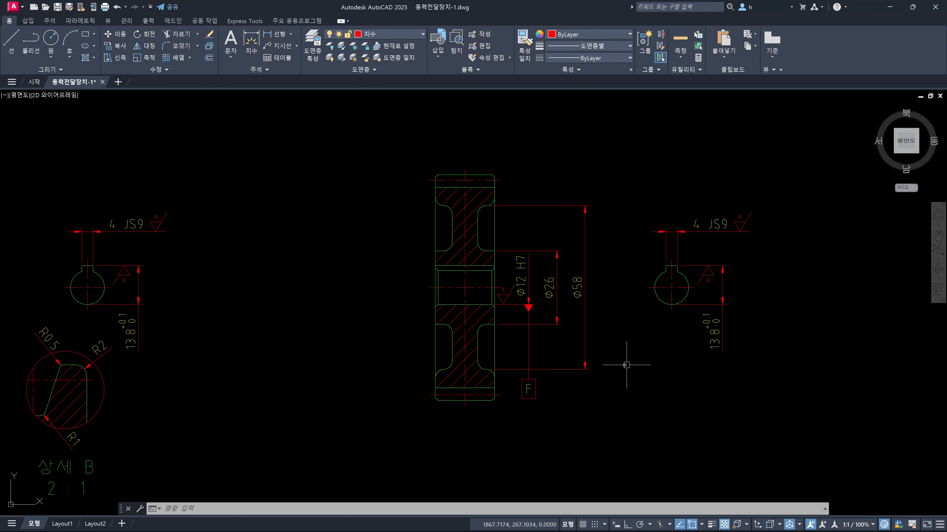
middle_drag(458, 343, 513, 350)
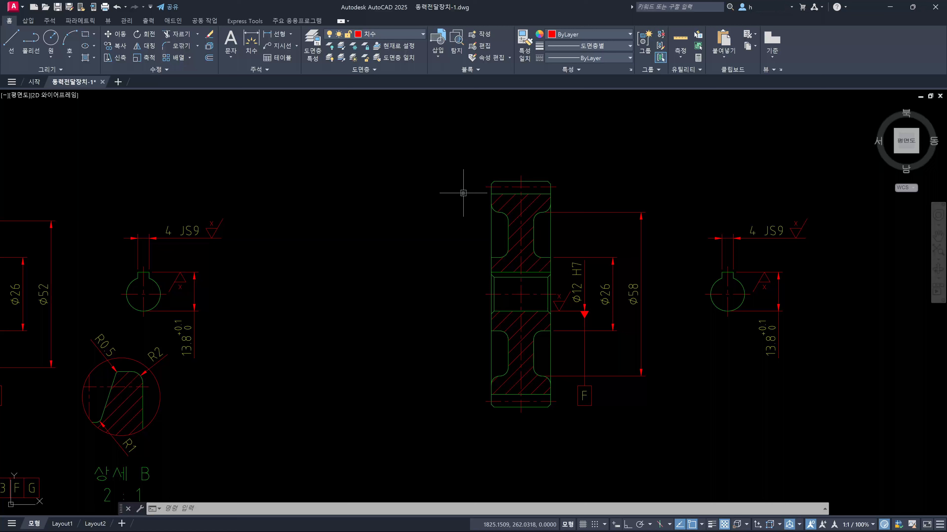
Step: Examine the gear's upper tooth zone by selecting its root line, pitch centerline and outer edge
scroll(480, 189, up, 2)
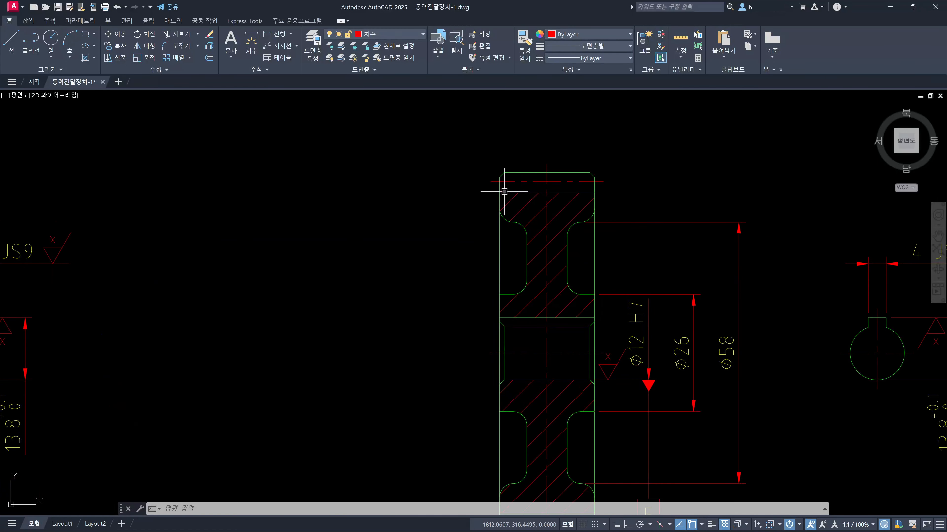
click(524, 193)
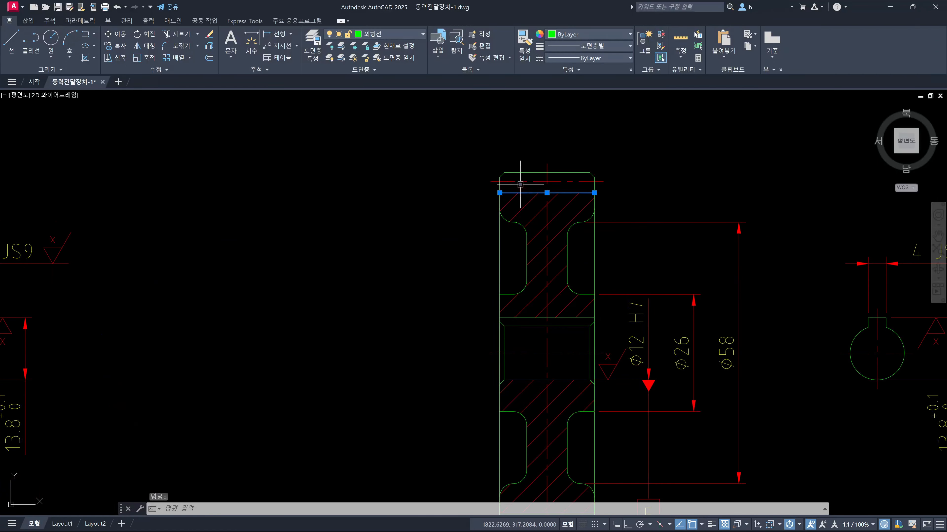
click(512, 181)
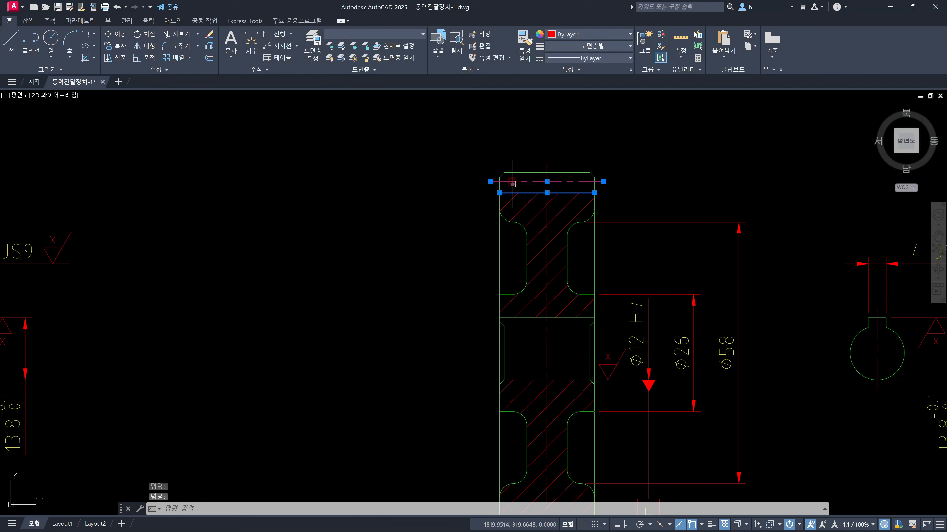
click(516, 171)
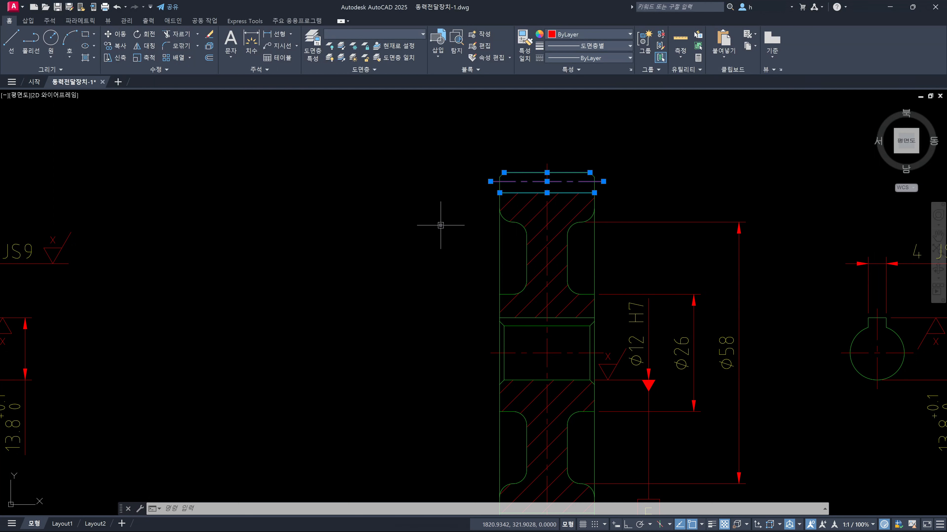
key(Escape)
click(526, 193)
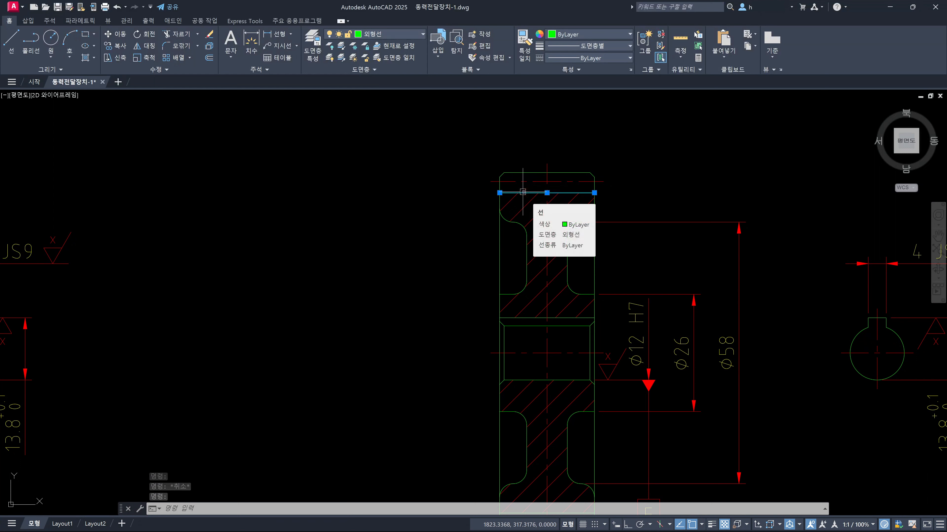
key(Escape)
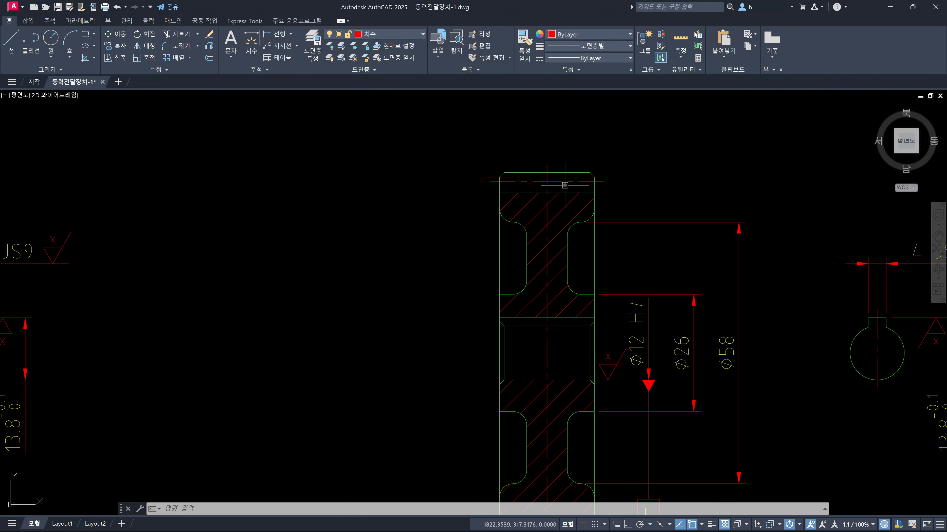
scroll(621, 257, down, 2)
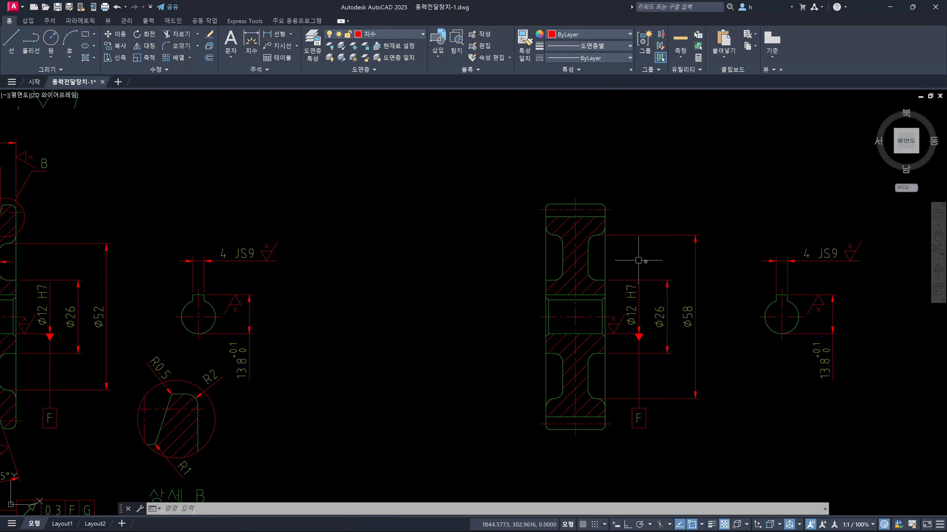
middle_drag(657, 263, 601, 254)
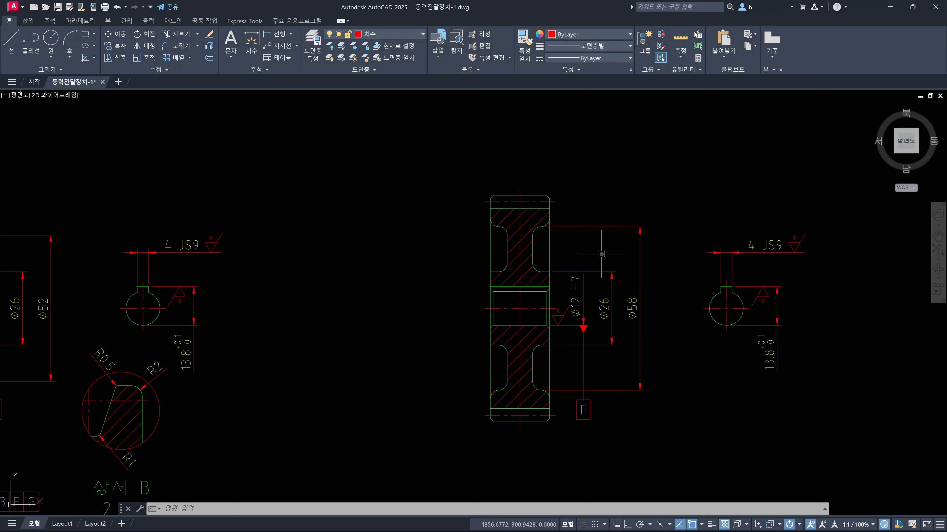
Step: Compare the gear's root line with its pitch centerline up close, selecting each individually to decide which diameter to dimension
scroll(531, 214, up, 2)
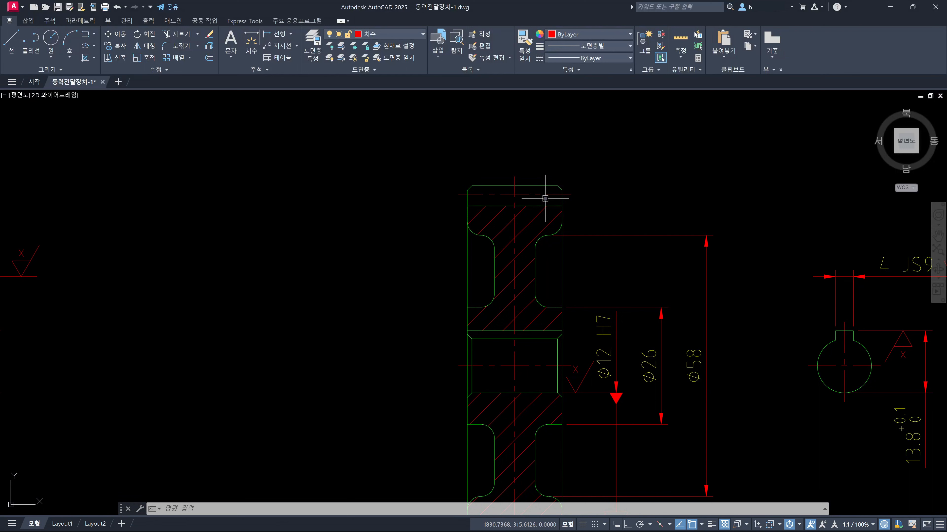
scroll(537, 202, up, 2)
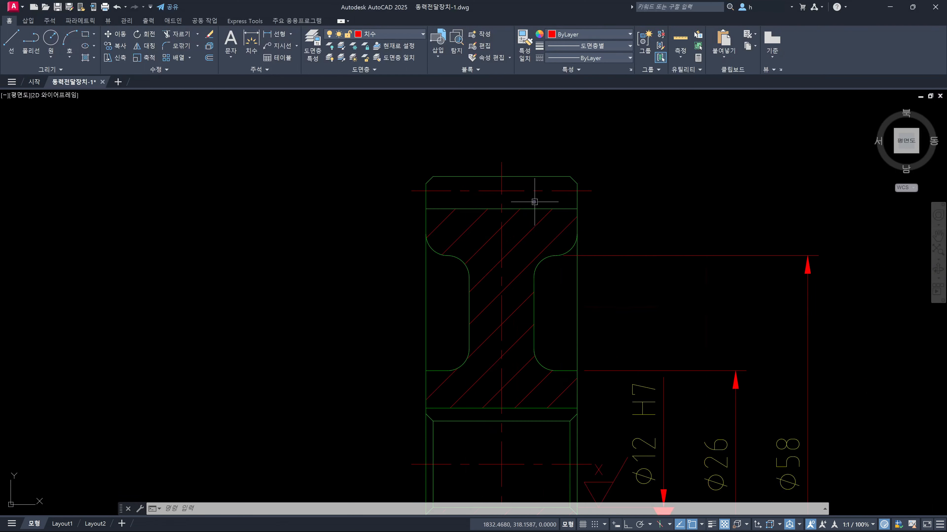
click(484, 190)
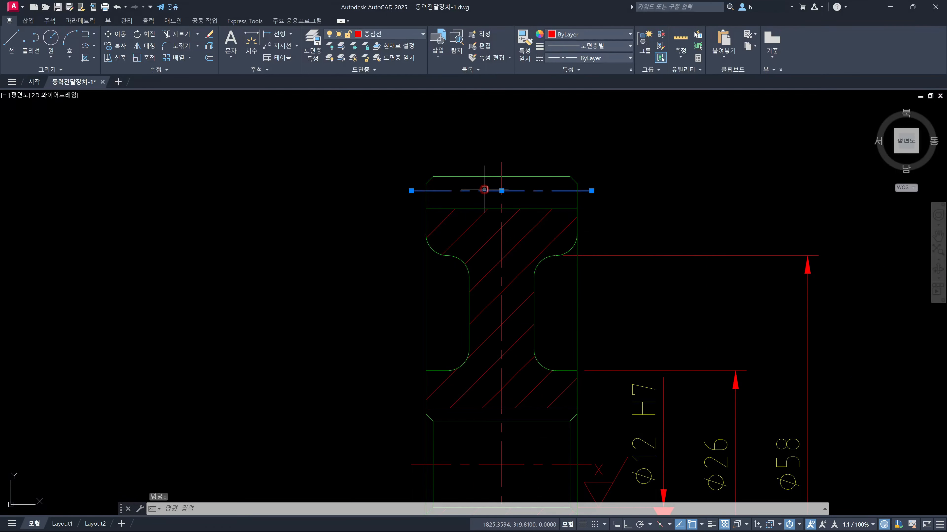
click(492, 209)
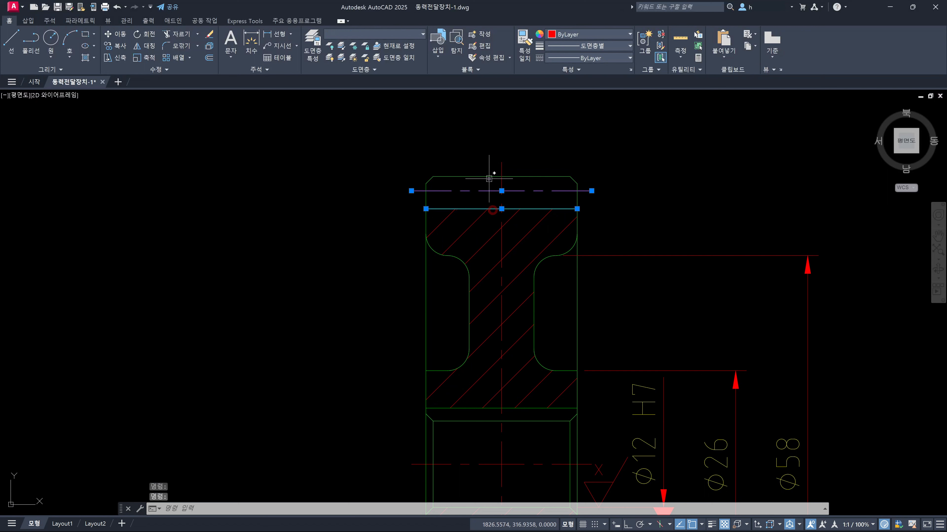
click(488, 177)
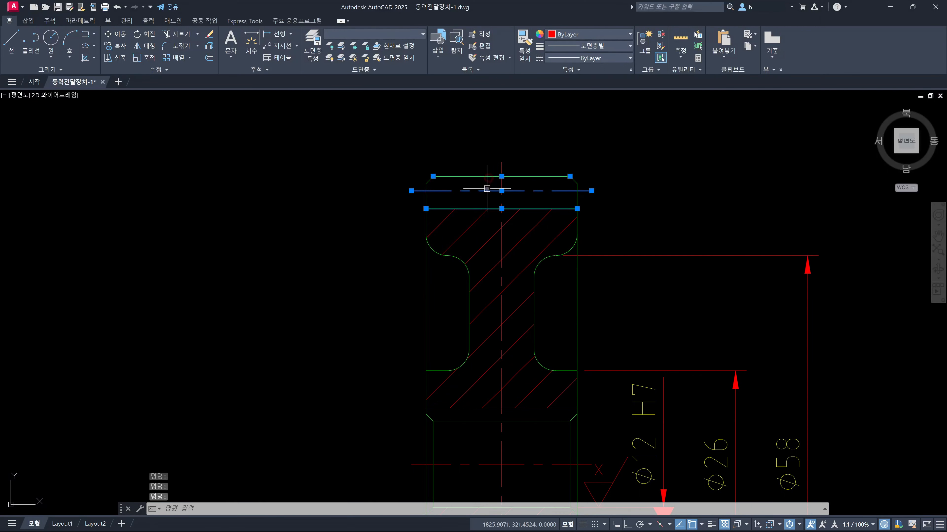
key(Escape)
click(473, 208)
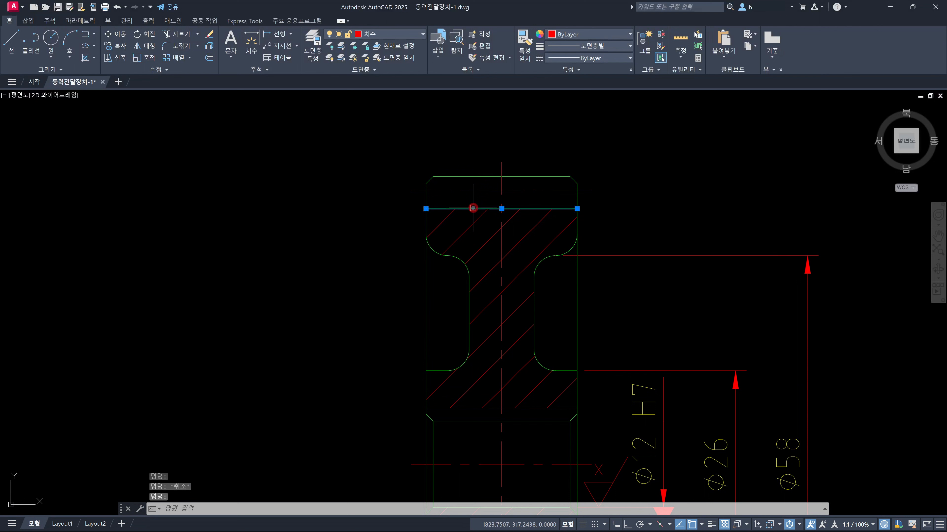
key(Escape)
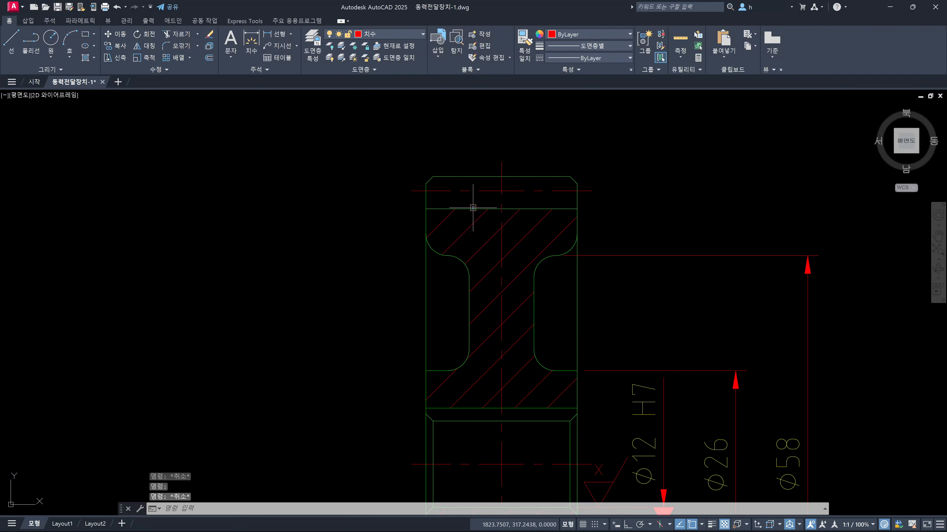
click(469, 190)
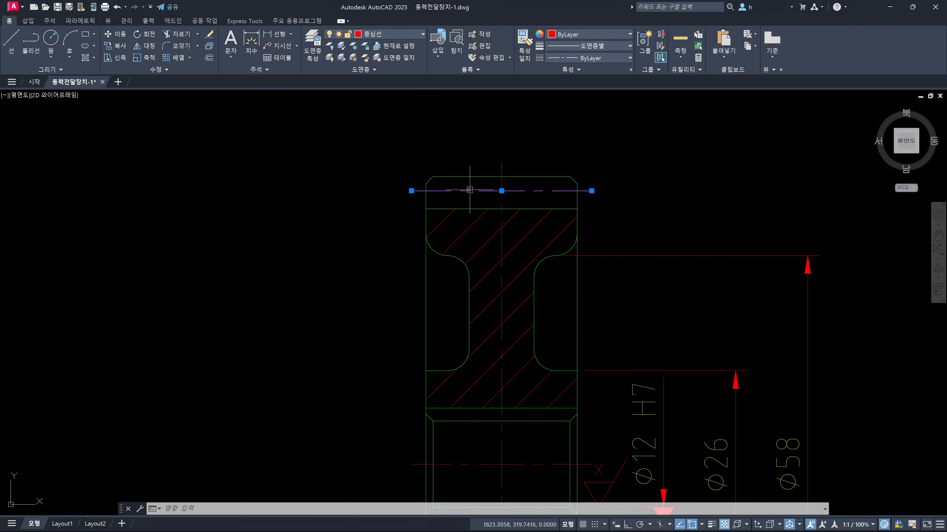
key(Escape)
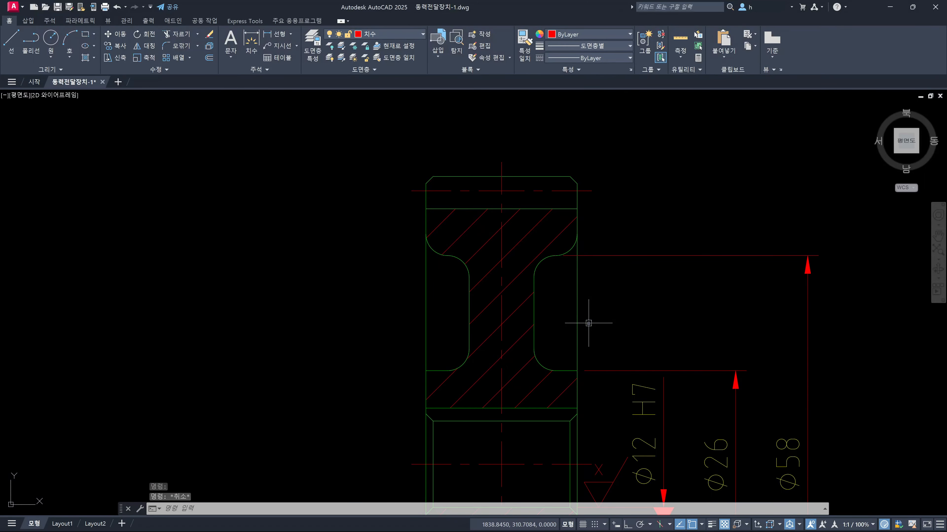
scroll(595, 318, down, 4)
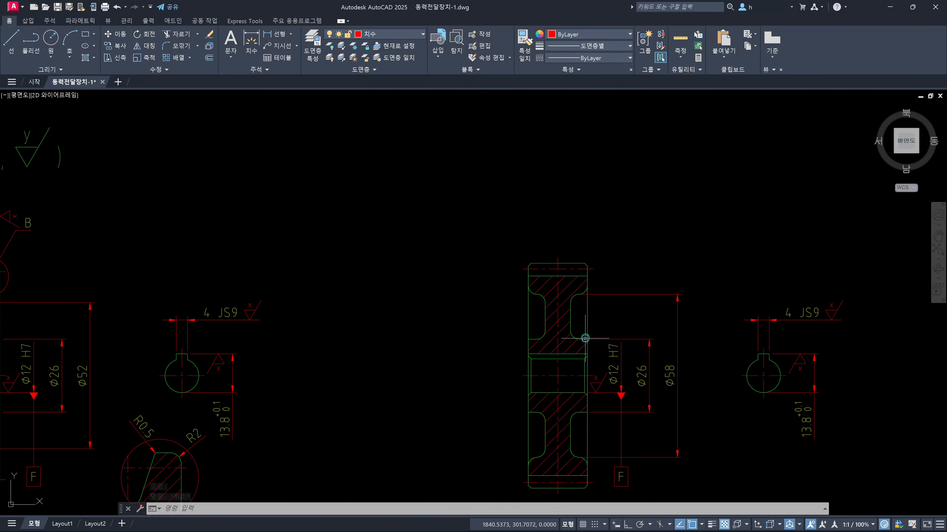
middle_drag(586, 332, 570, 281)
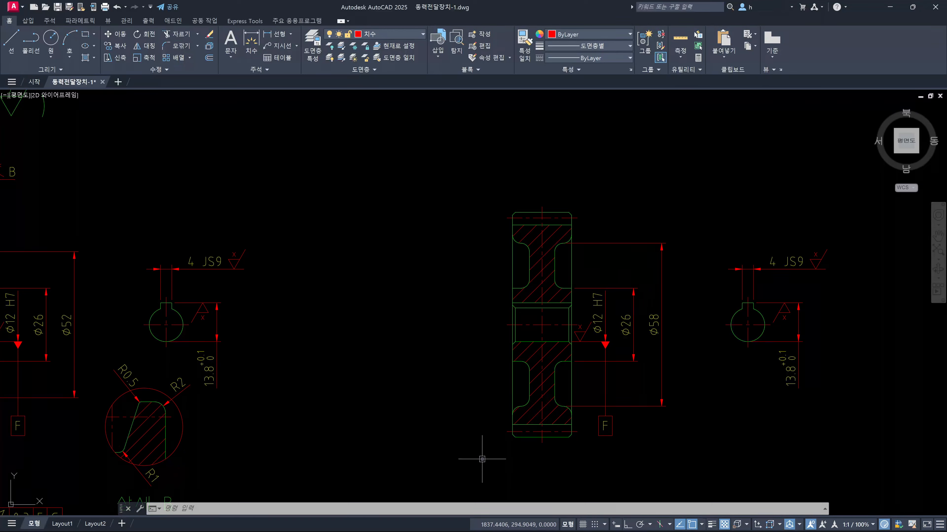
Step: Add a vertical linear dimension between the left ends of the gear's lower and upper pitch centerlines, placing it on the gear's left face
key(Escape)
key(Escape)
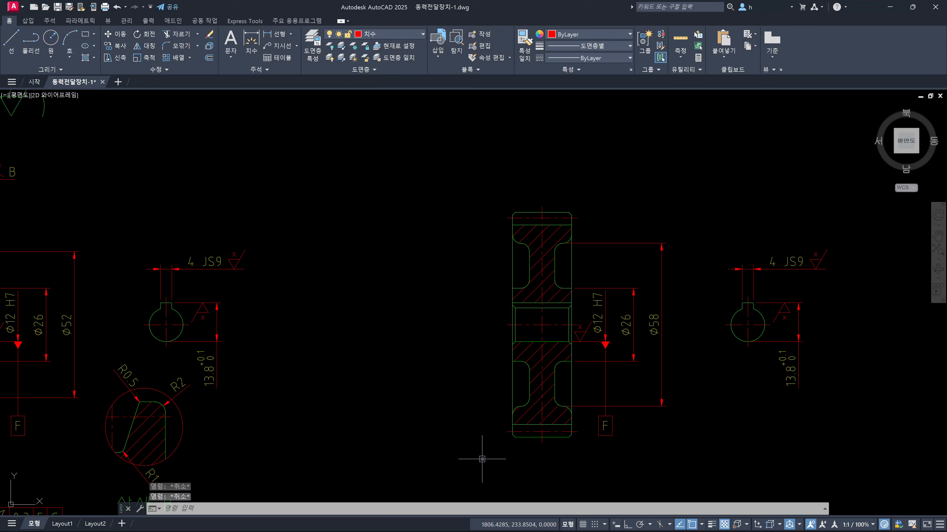
text(DLI)
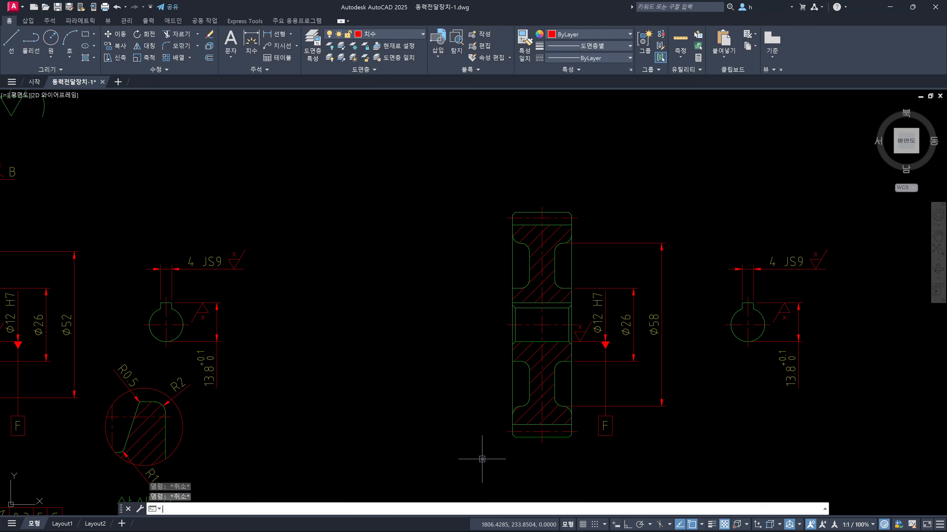
key(Return)
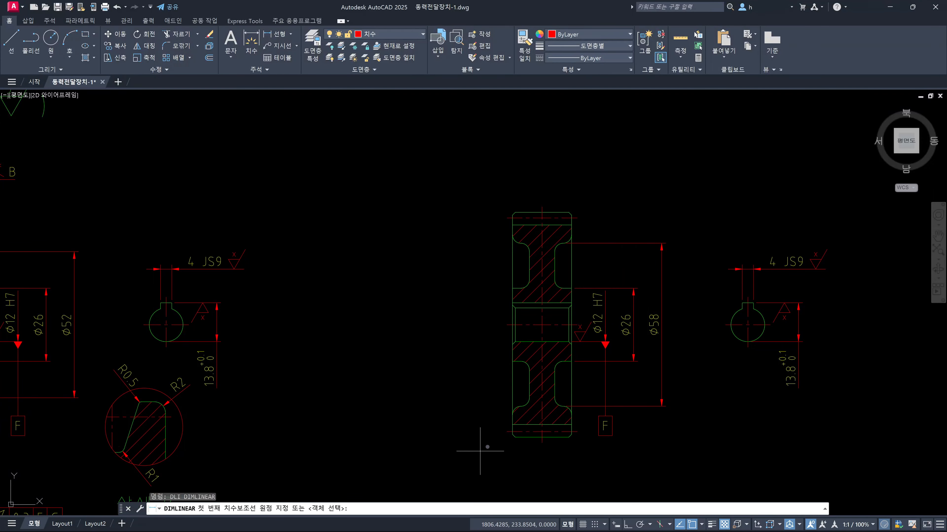
click(507, 433)
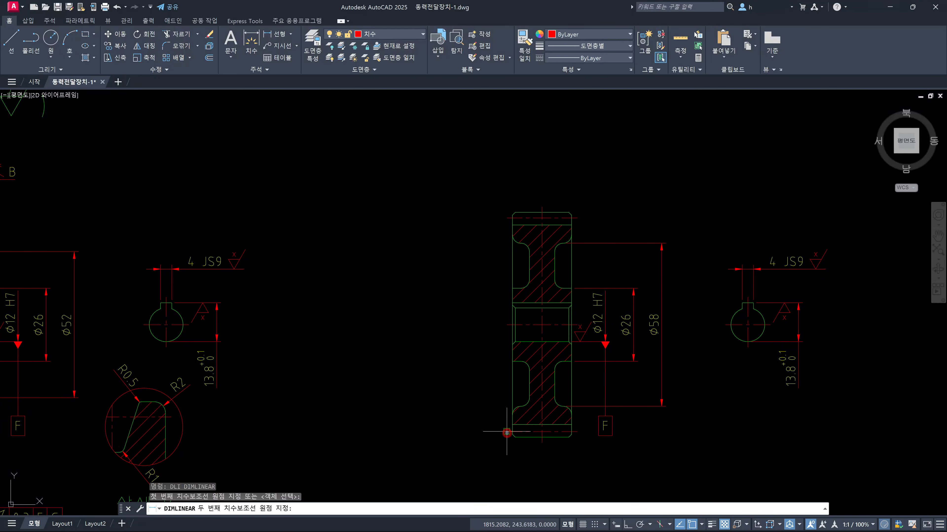
click(506, 215)
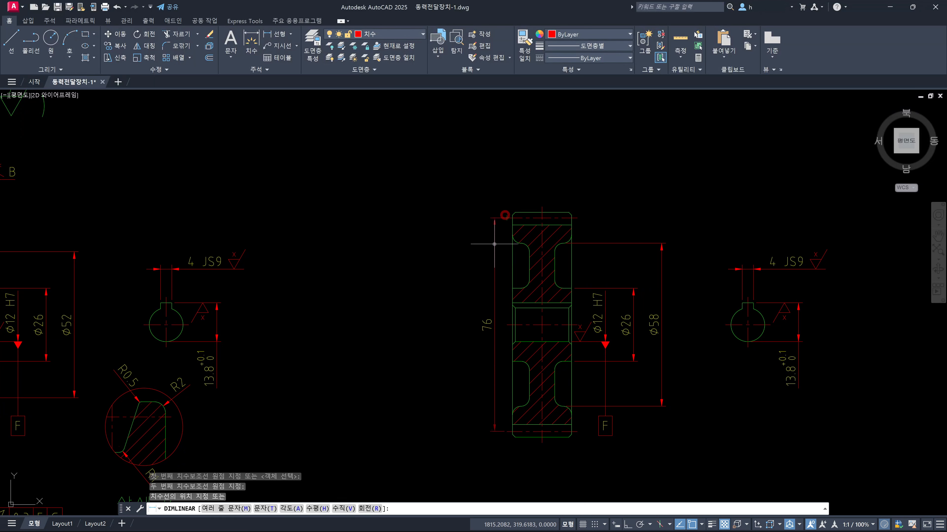
click(512, 262)
Step: Stretch the gear's pitch diameter dimension line 12 mm horizontally outward from the gear's left face with Ortho on
click(510, 268)
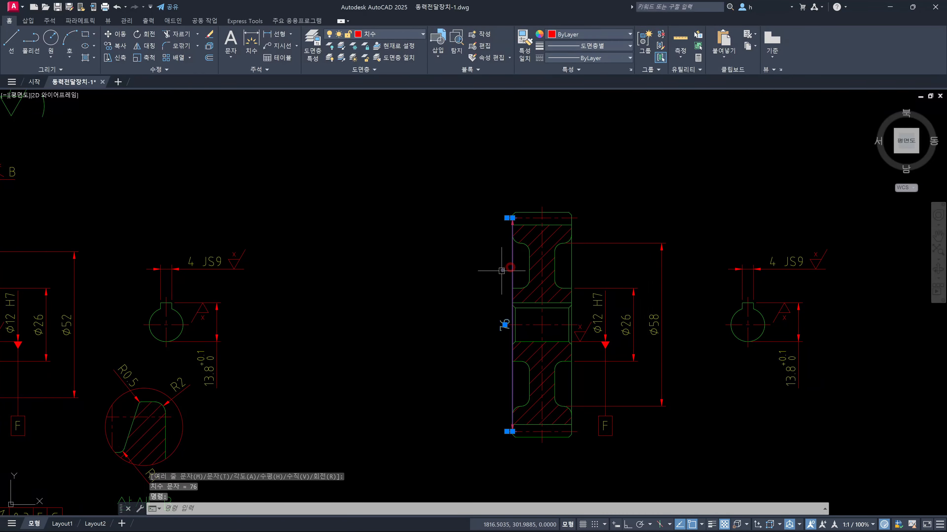
click(512, 217)
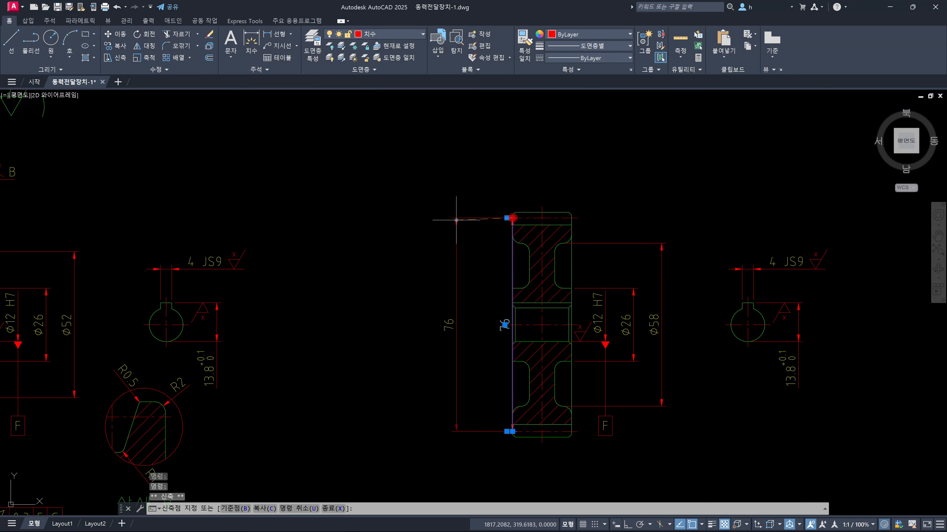
key(F8)
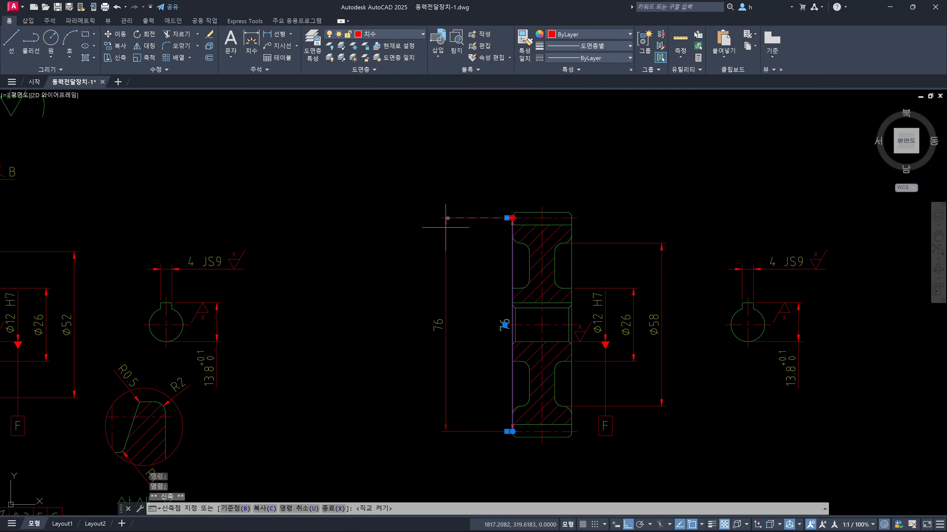
text(12)
key(Return)
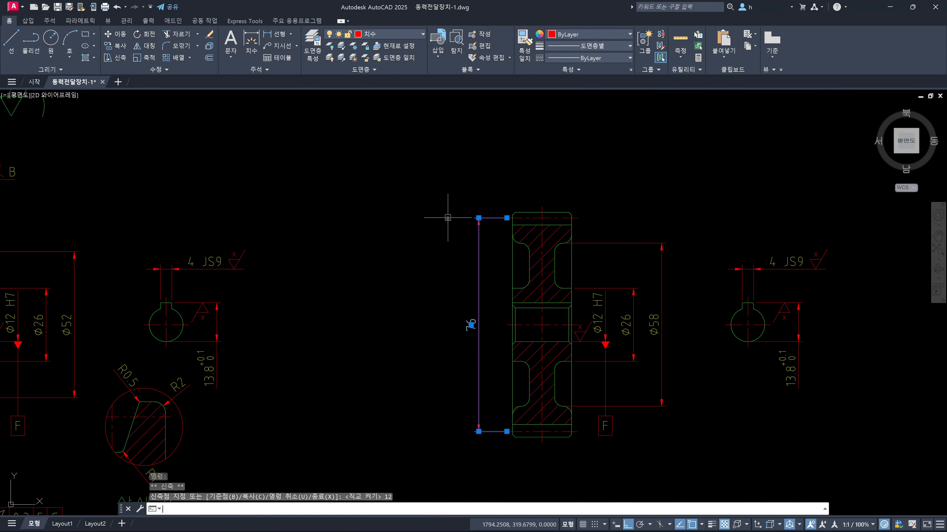
key(Escape)
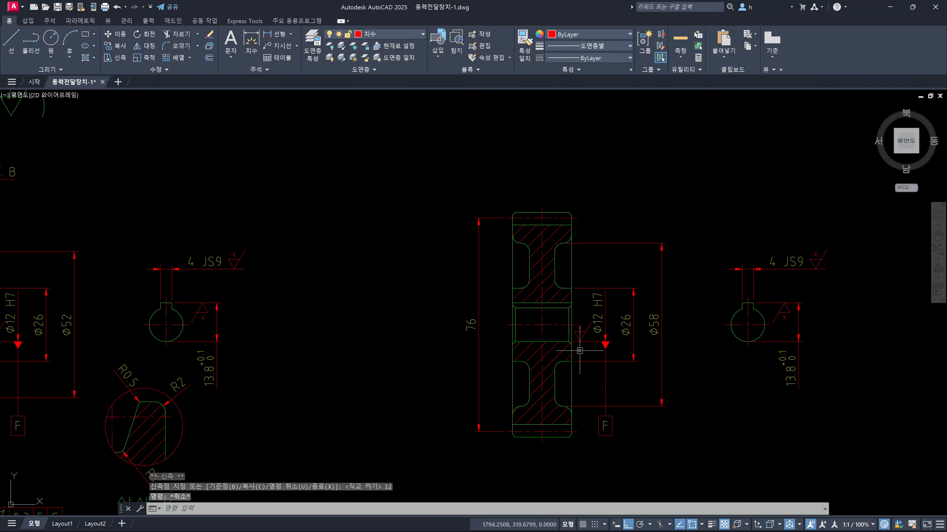
Step: Measure the offset from the gear's right face to the Ø12 H7 dimension line with a temporary linear dimension
text(DLI)
key(Return)
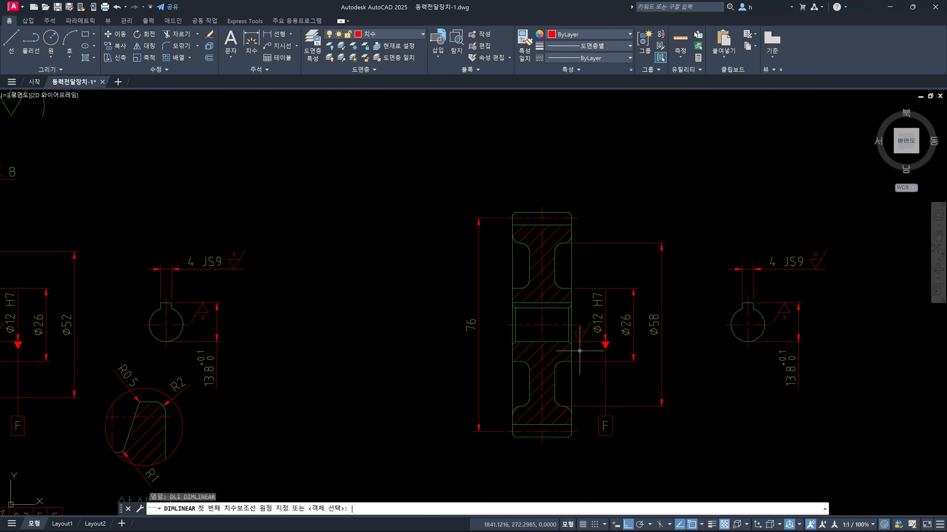
scroll(580, 351, up, 4)
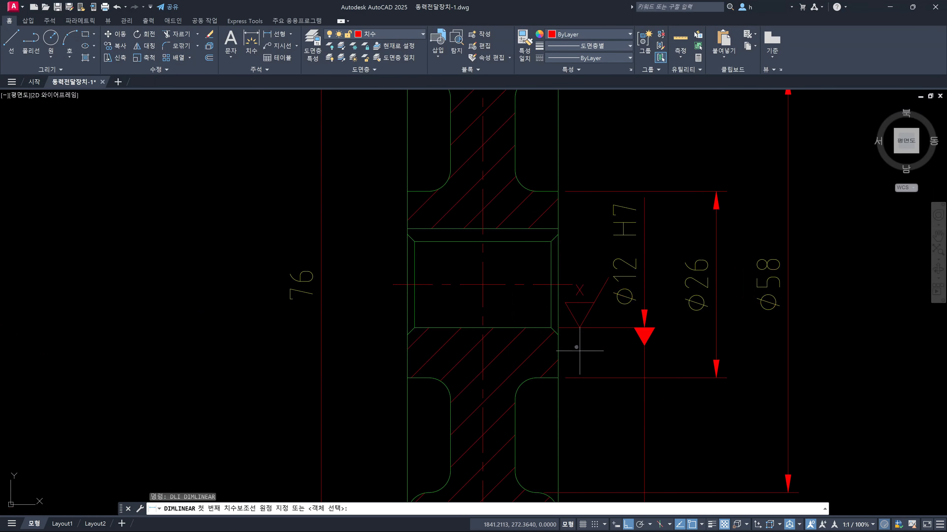
click(556, 331)
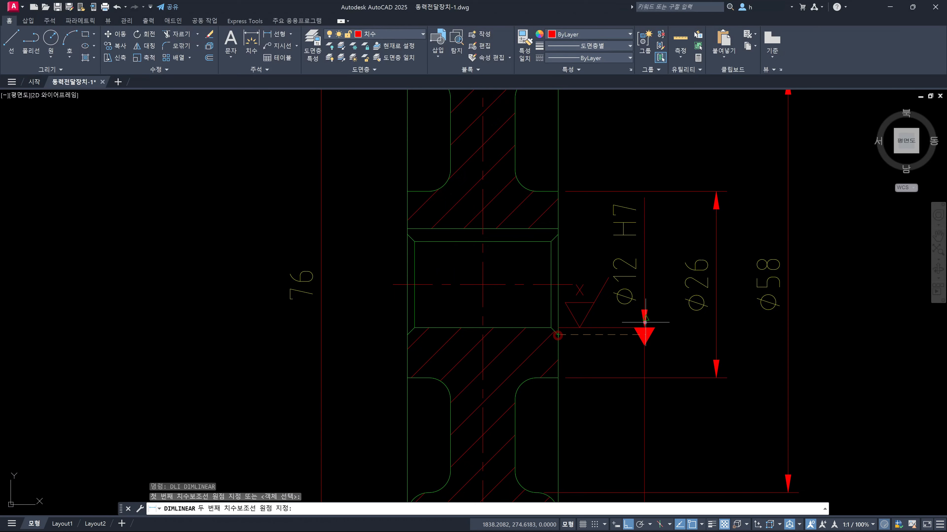
click(645, 295)
key(Escape)
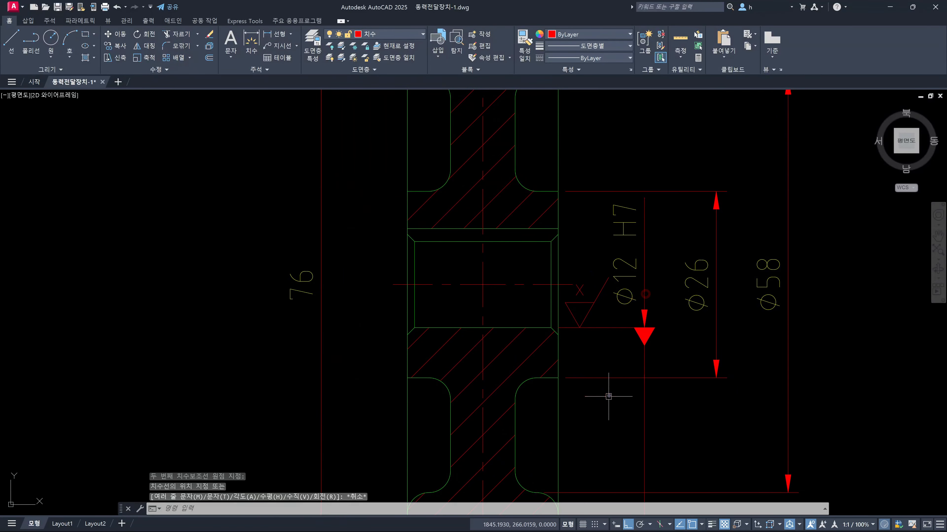
scroll(609, 396, down, 4)
scroll(515, 359, up, 2)
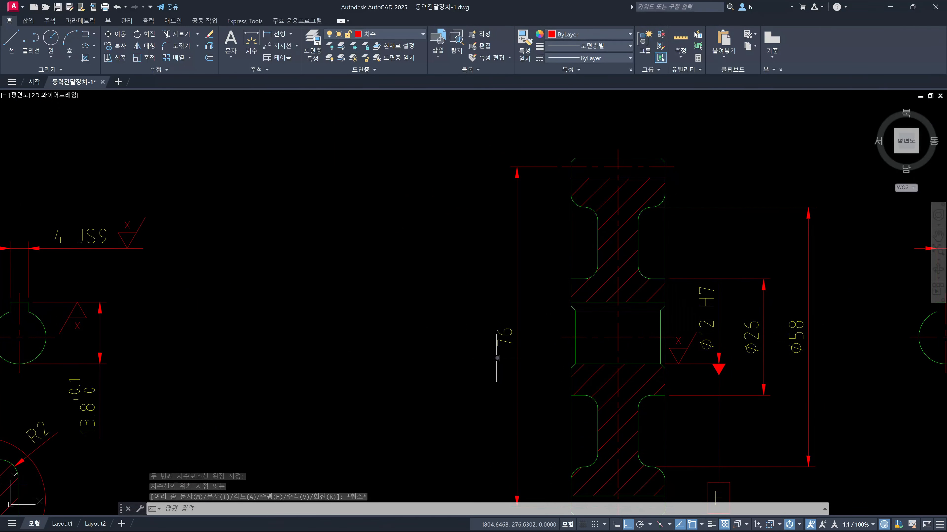
middle_drag(532, 382, 530, 363)
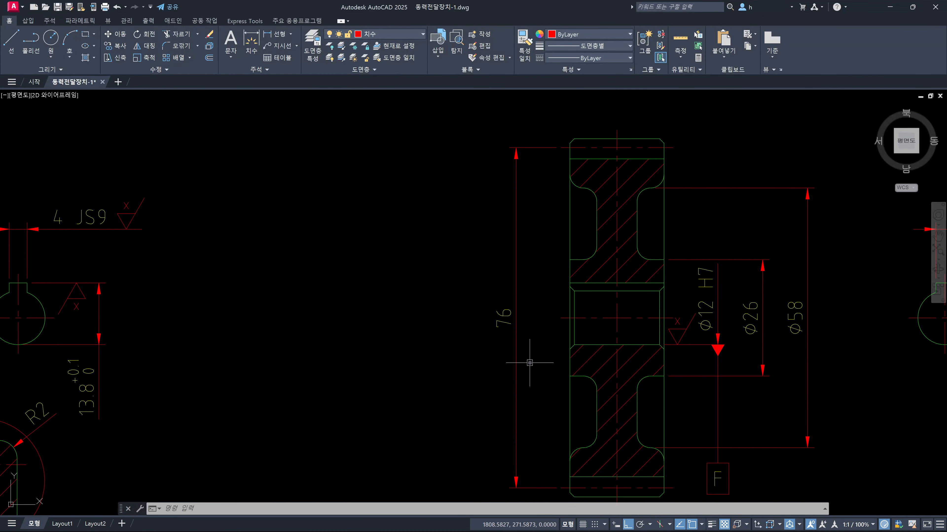
Step: Try prefixing the gear's pitch diameter dimension text with only the diameter symbol Ø, and undo the edit
click(505, 323)
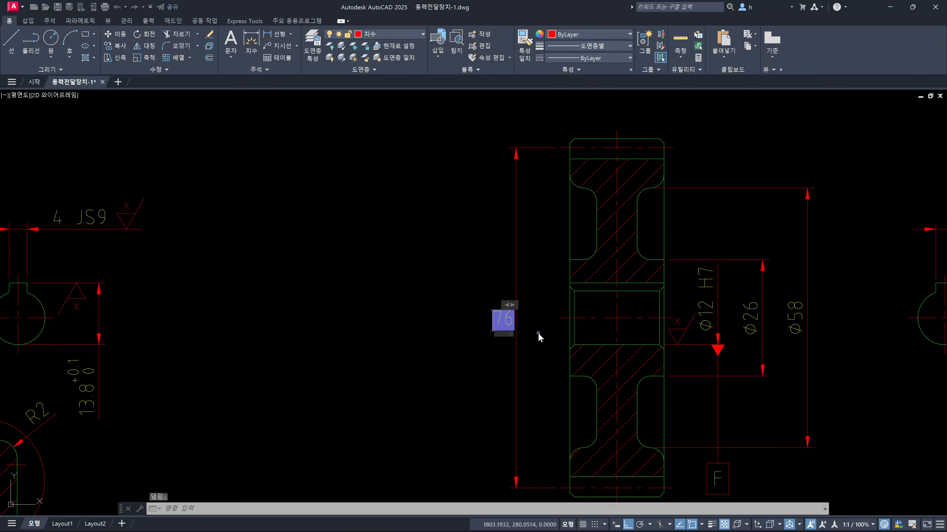
text(%%c)
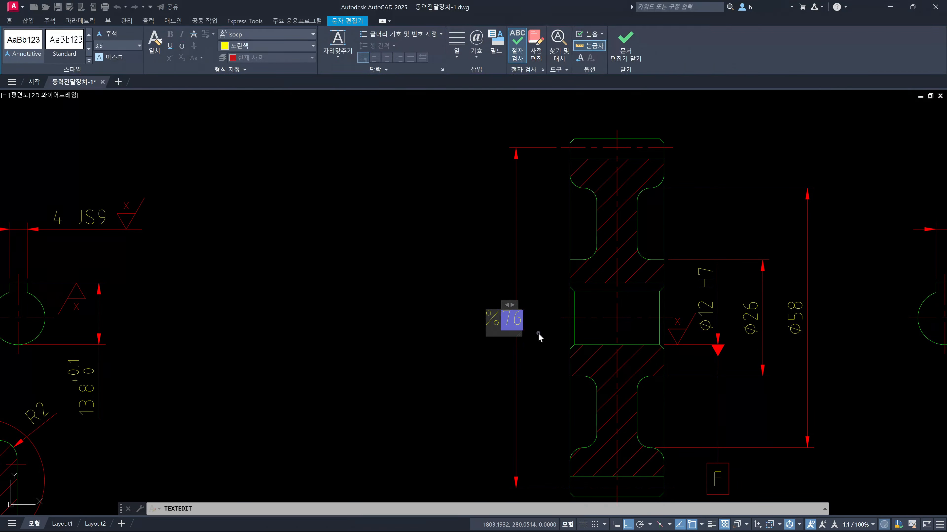
click(538, 333)
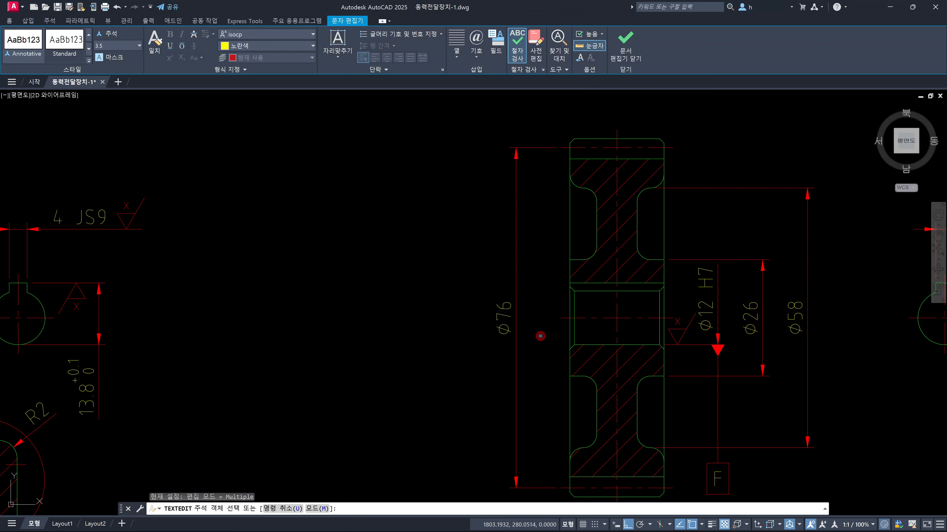
key(Escape)
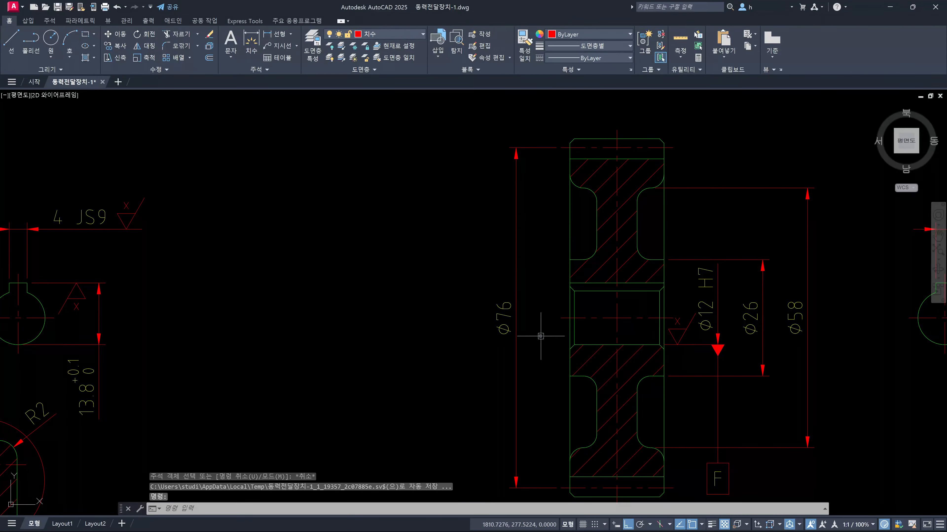
key(ctrl+z)
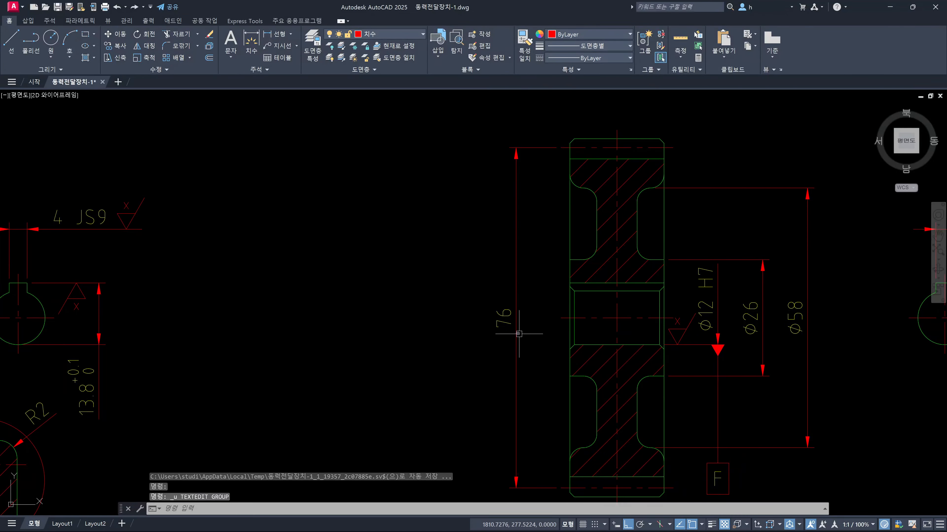
Step: Try prefixing the gear's pitch diameter dimension text with P.C.D and no diameter symbol, and undo the edit
click(507, 323)
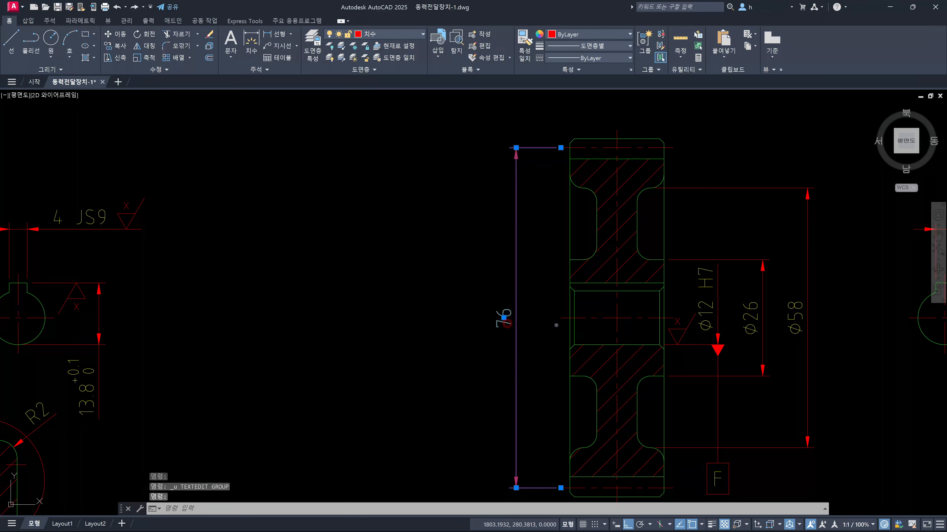
key(Return)
text(P)
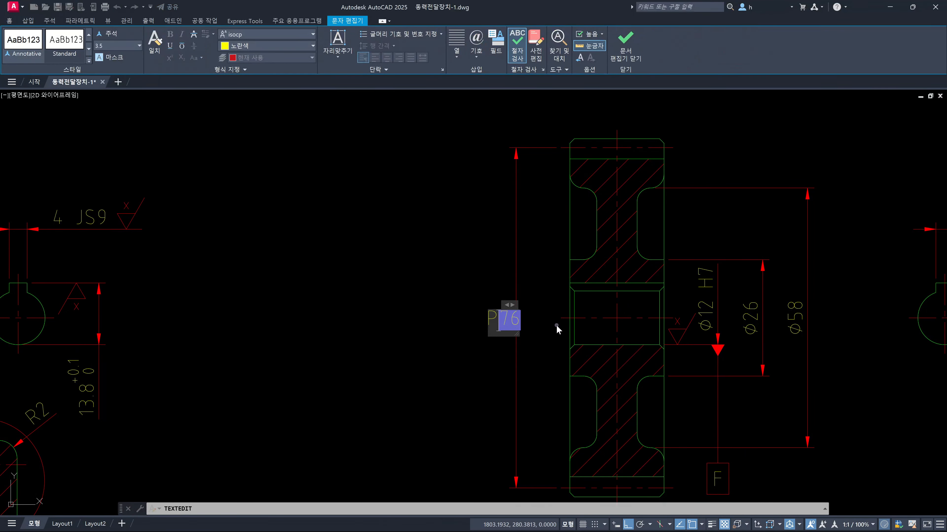
text(.C)
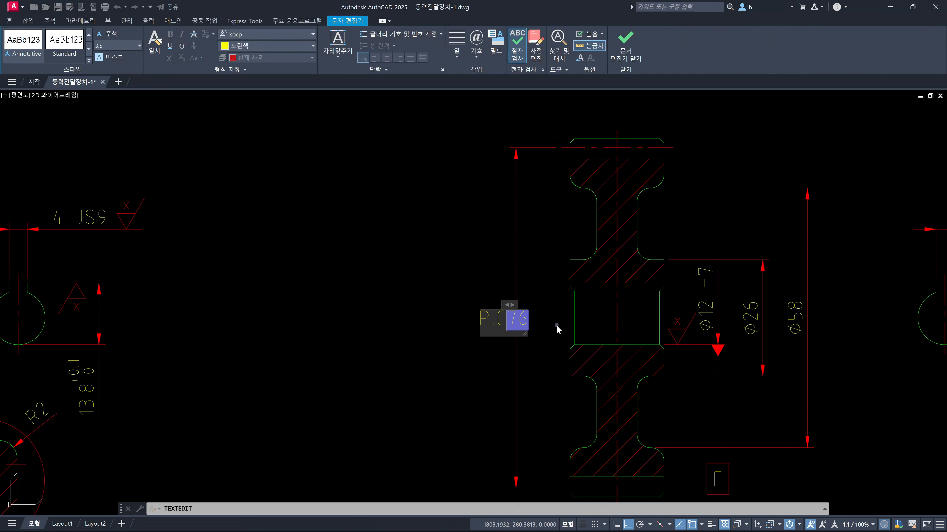
text(.D)
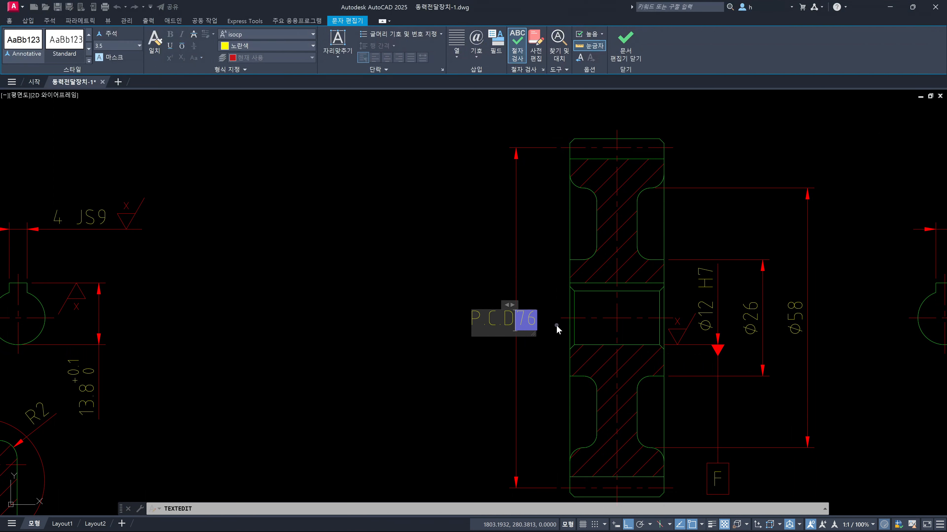
click(562, 373)
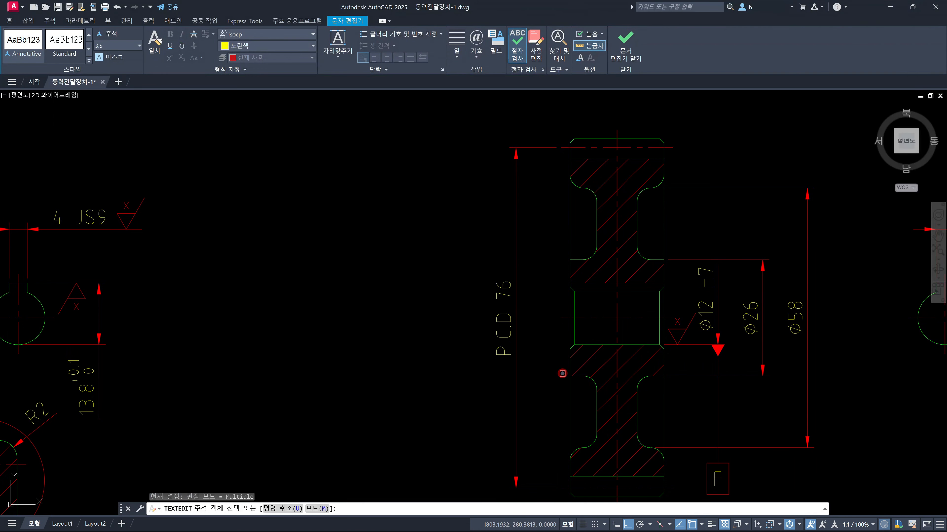
key(Escape)
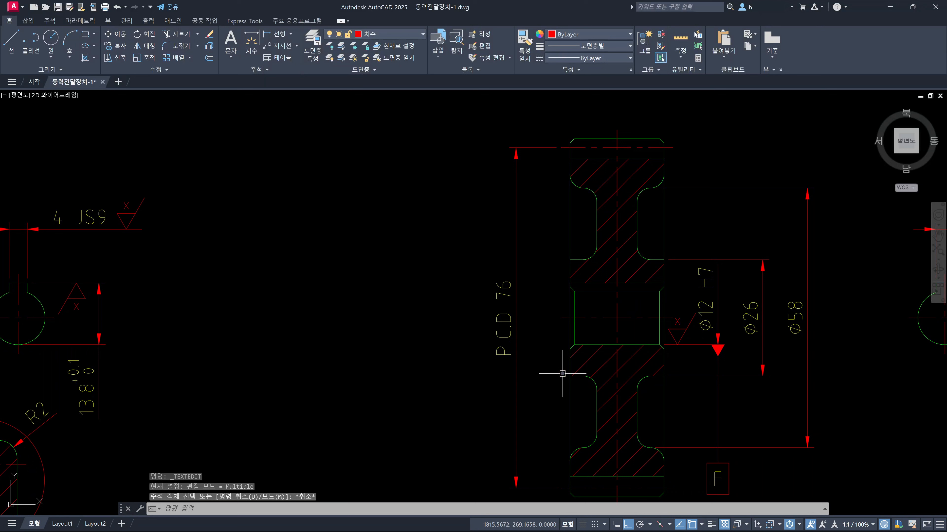
key(ctrl+z)
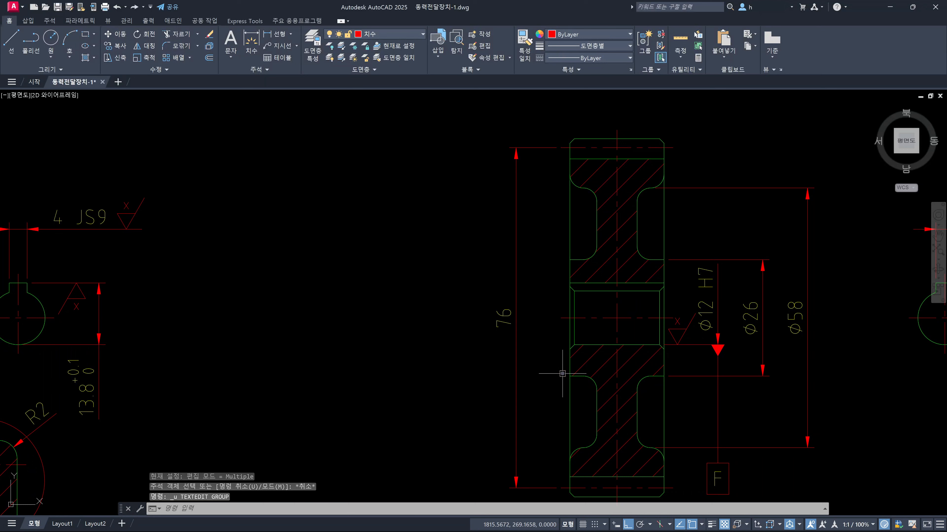
Step: Edit the gear's pitch diameter dimension text to read P.C.D Ø76, keeping the measured value after the prefix
click(497, 326)
double_click(496, 325)
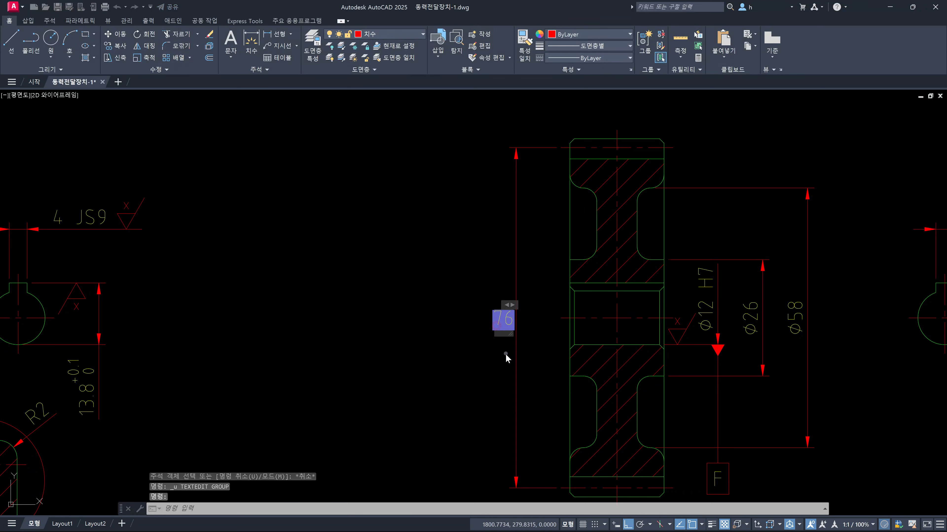
text(P.C)
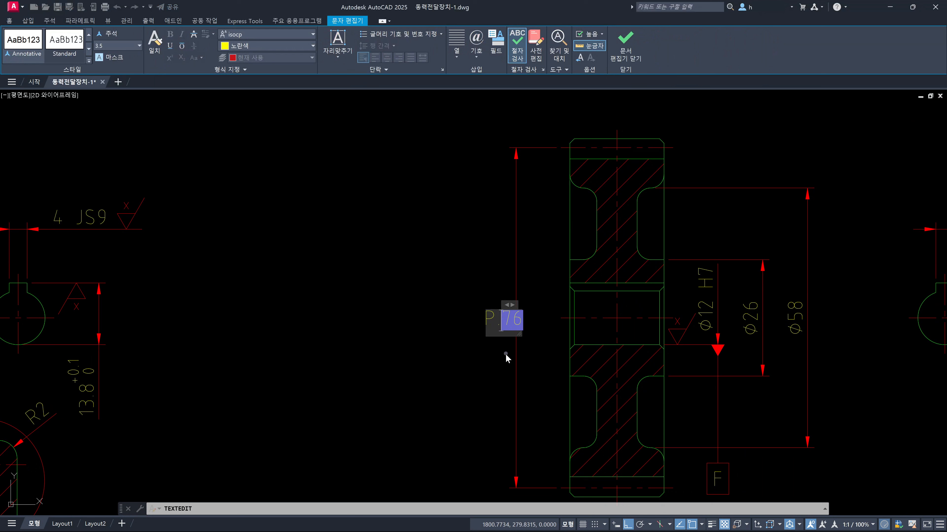
text(.D)
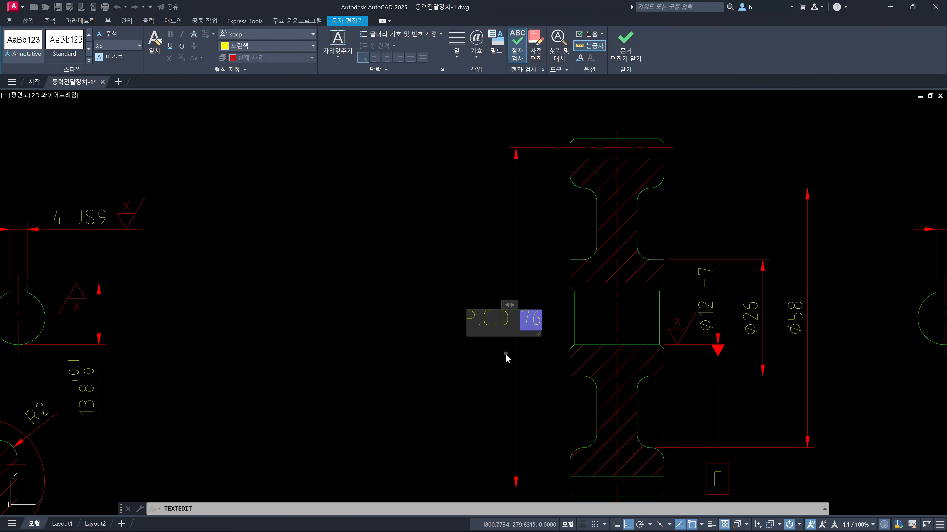
text(%%c)
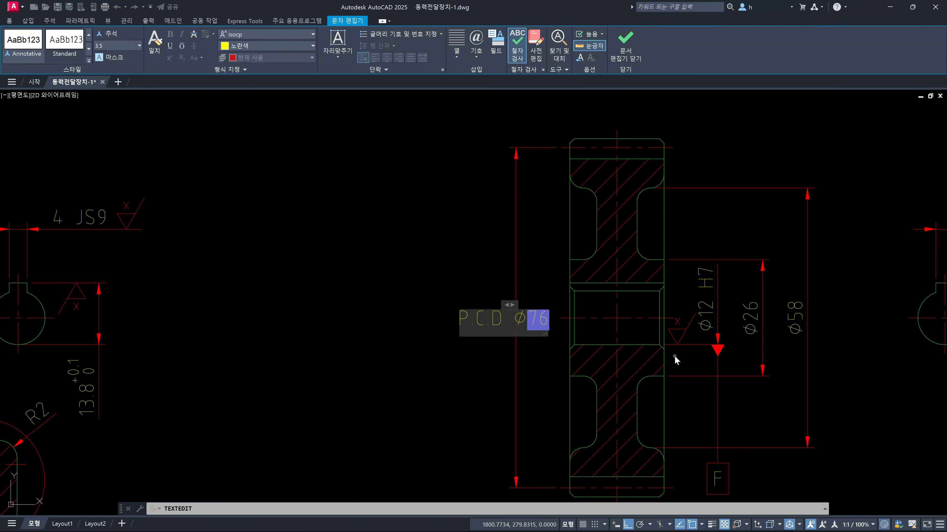
click(755, 355)
key(Escape)
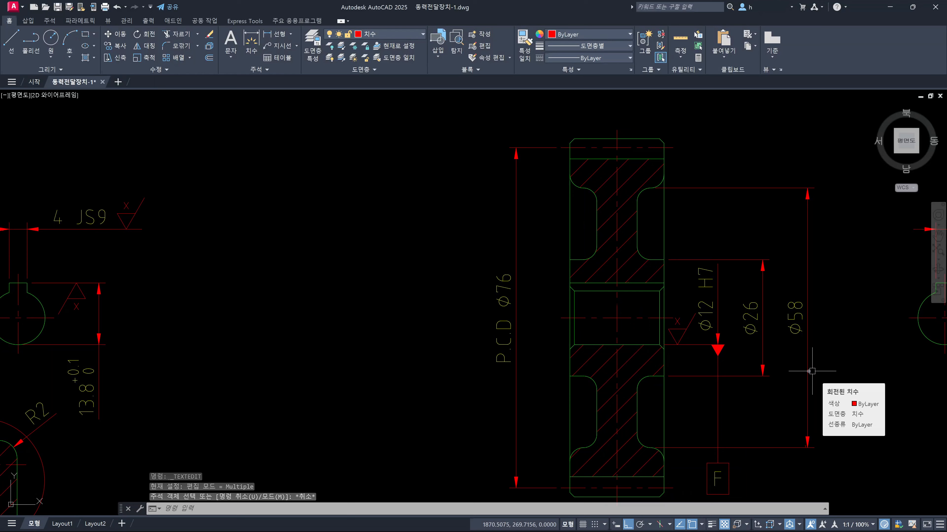
key(Escape)
Step: Add a second vertical linear dimension between the left ends of the gear's lower and upper pitch centerlines, placed on the P.C.D Ø76 dimension line
scroll(808, 372, down, 2)
middle_drag(570, 341, 607, 330)
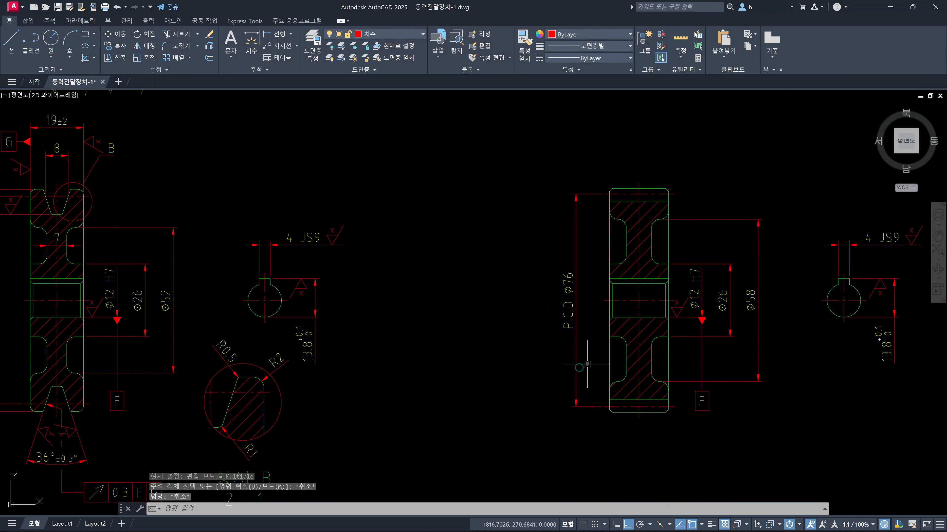
key(Escape)
text(DLI)
key(Return)
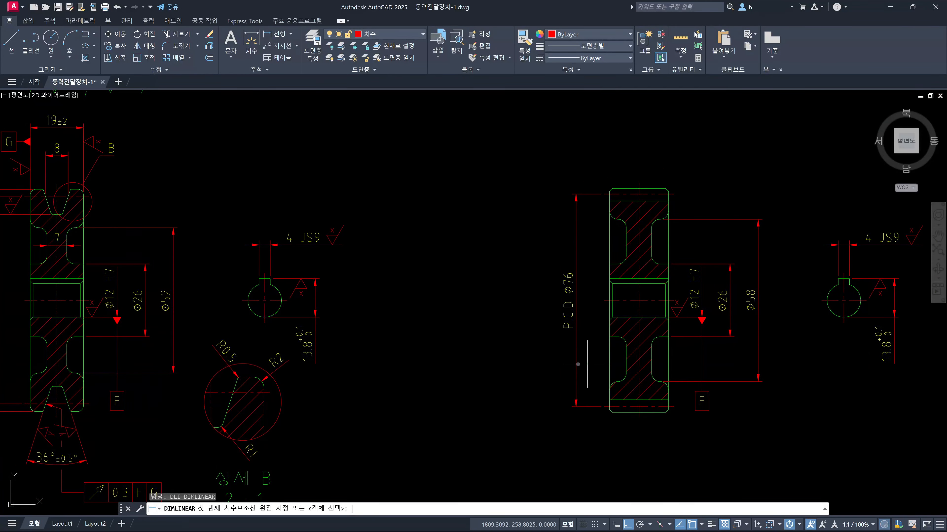
scroll(609, 390, up, 4)
click(596, 428)
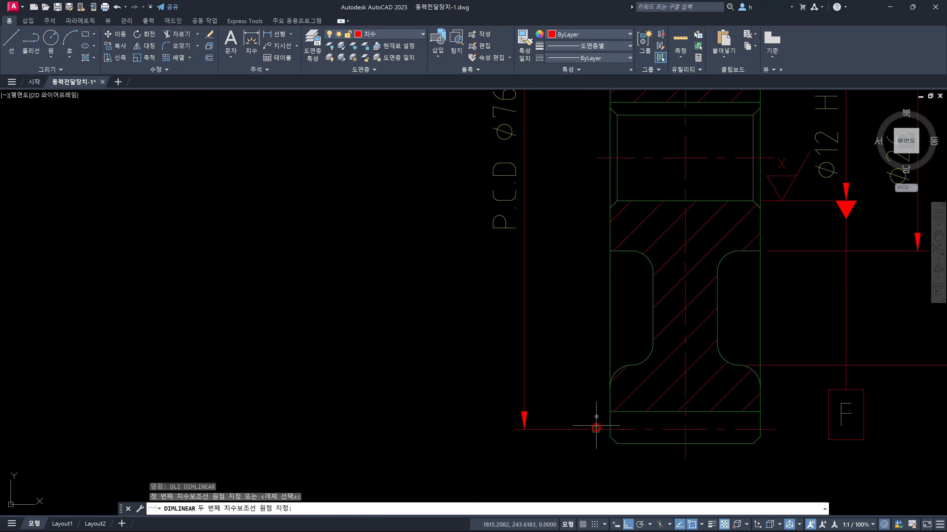
scroll(595, 427, down, 4)
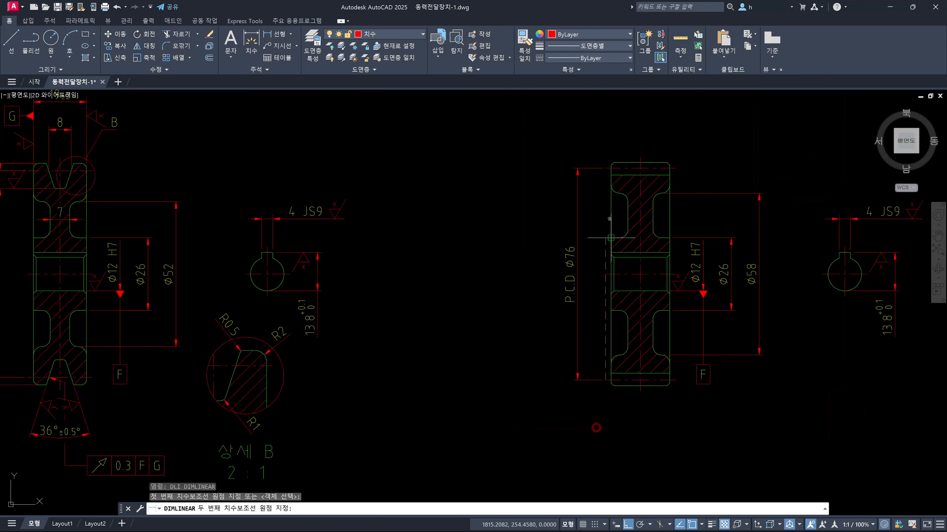
scroll(604, 166, up, 4)
click(604, 165)
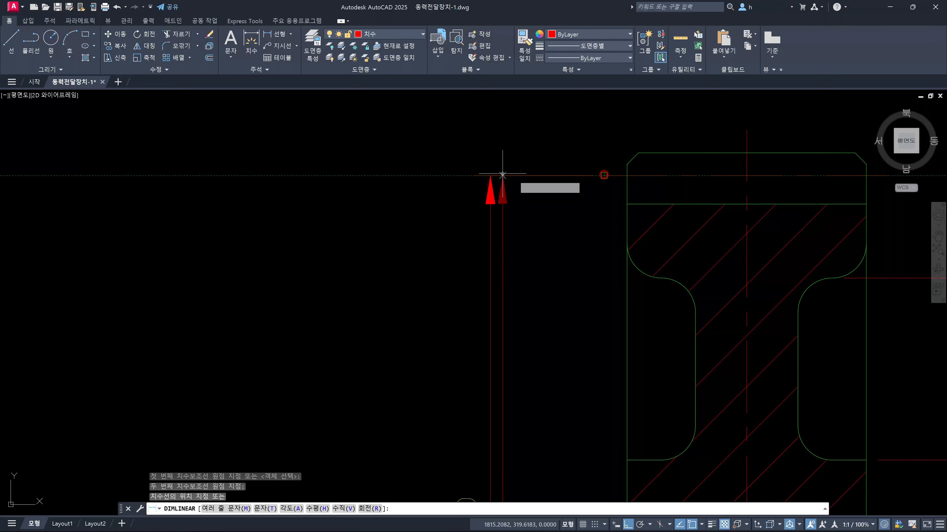
click(490, 175)
Step: Stretch the new vertical dimension line 10 mm horizontally outward from the P.C.D Ø76 dimension line
click(490, 233)
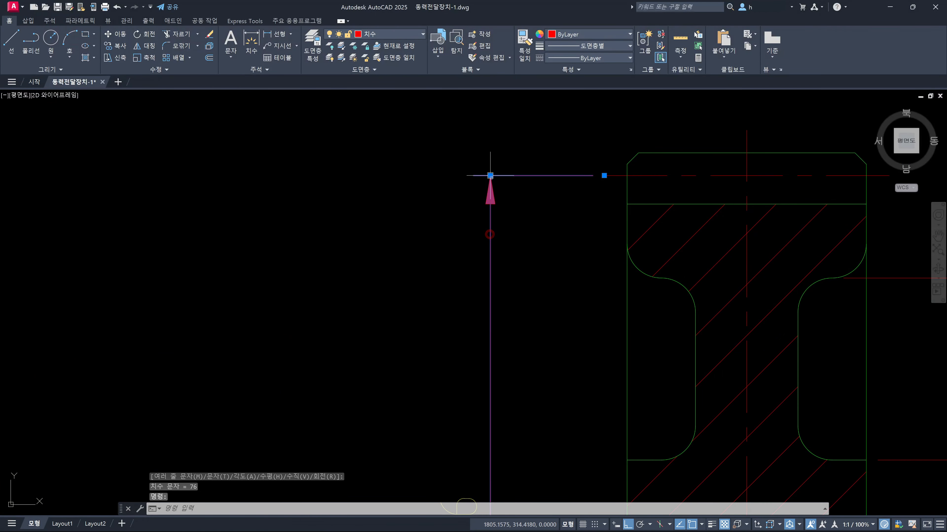
click(490, 175)
text(10)
key(Return)
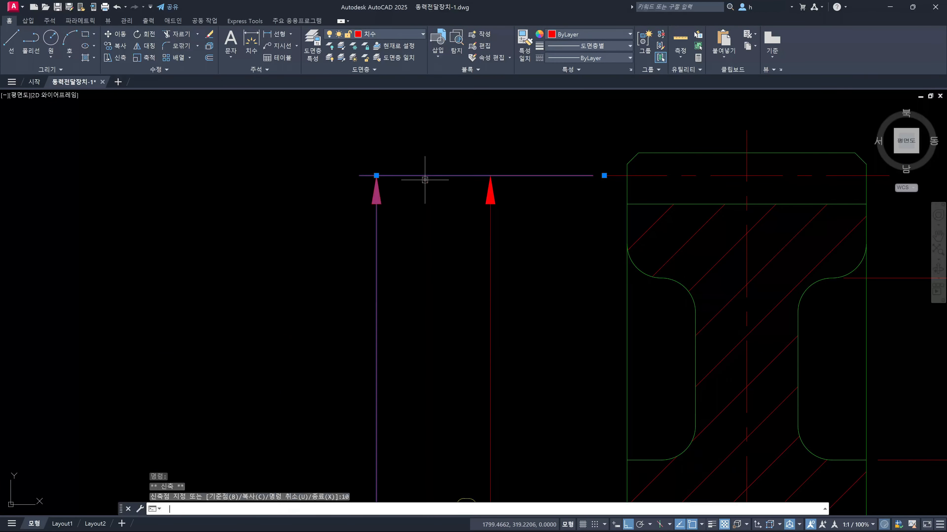
key(Escape)
Step: Add a third vertical linear dimension between the gear's lower and upper pitch centerline ends, placed on the unprefixed 76 dimension line
text(dli)
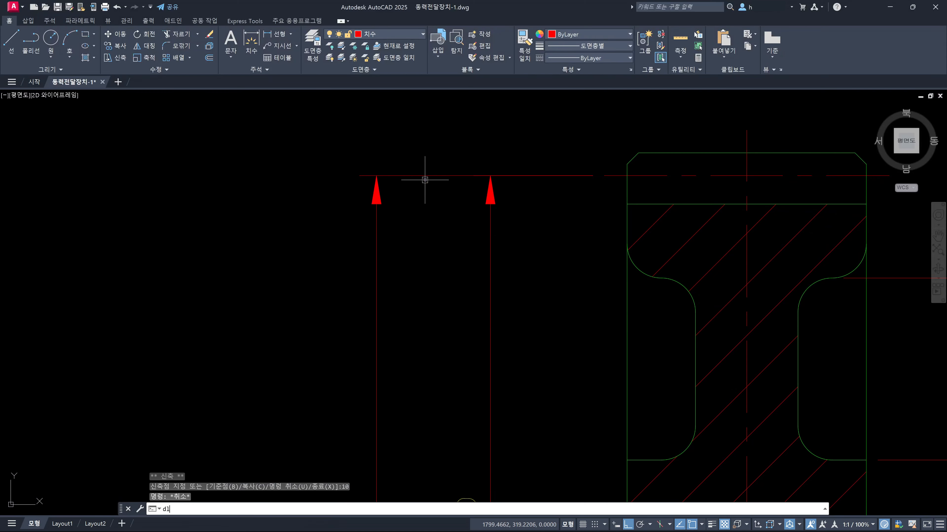
key(Return)
scroll(424, 180, down, 6)
scroll(483, 319, up, 4)
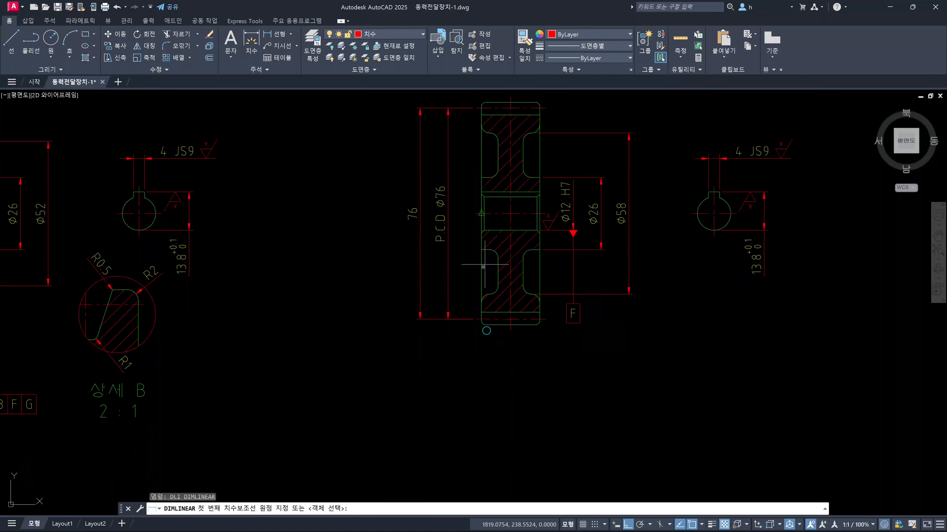
click(471, 370)
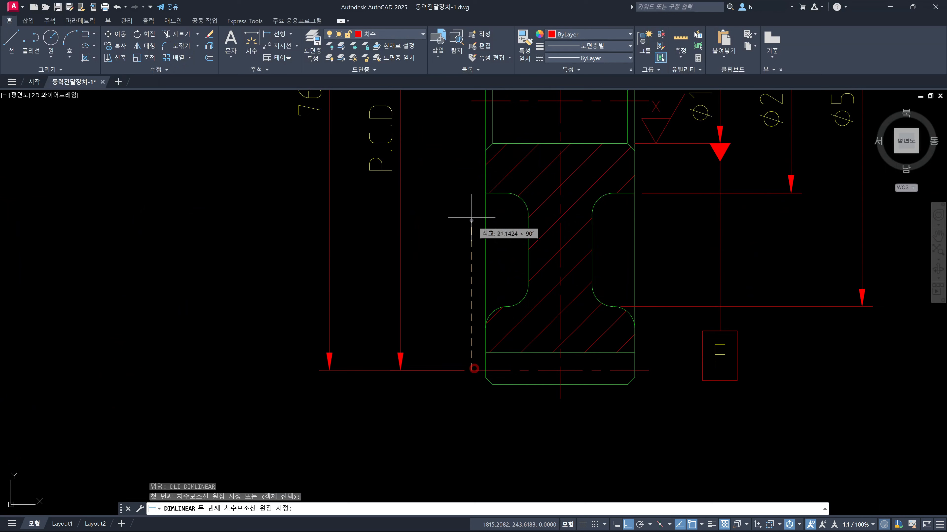
scroll(451, 213, down, 5)
scroll(466, 195, up, 5)
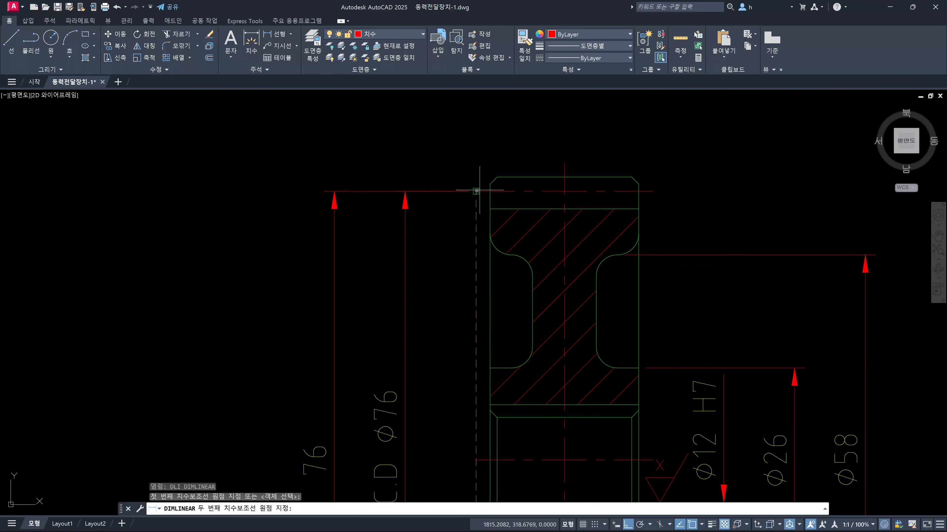
click(476, 191)
click(337, 258)
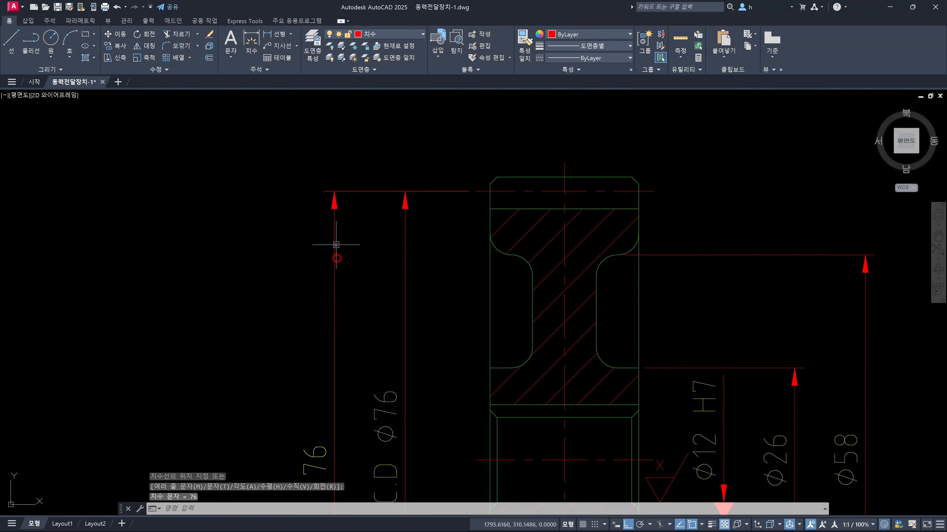
Step: Stretch the third vertical dimension line 10 mm further outward from the middle 76 dimension line
click(334, 197)
click(334, 190)
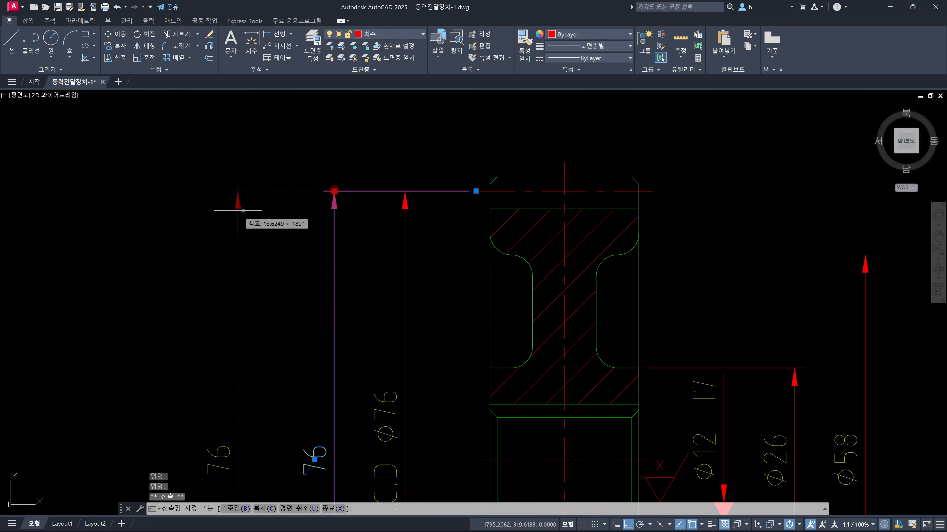
text(10)
key(Return)
key(Escape)
Step: Prefix the outermost 76 dimension text beside the gear with the diameter symbol Ø
scroll(336, 164, down, 2)
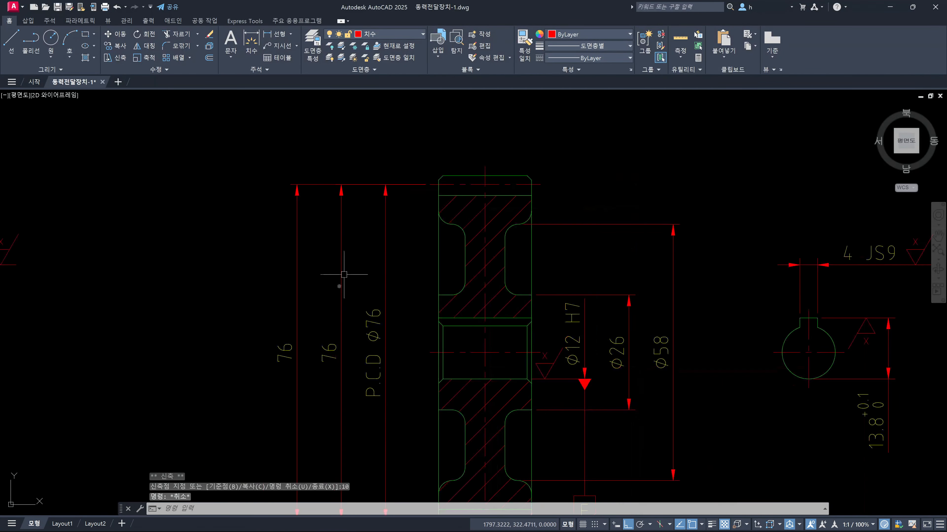
click(284, 350)
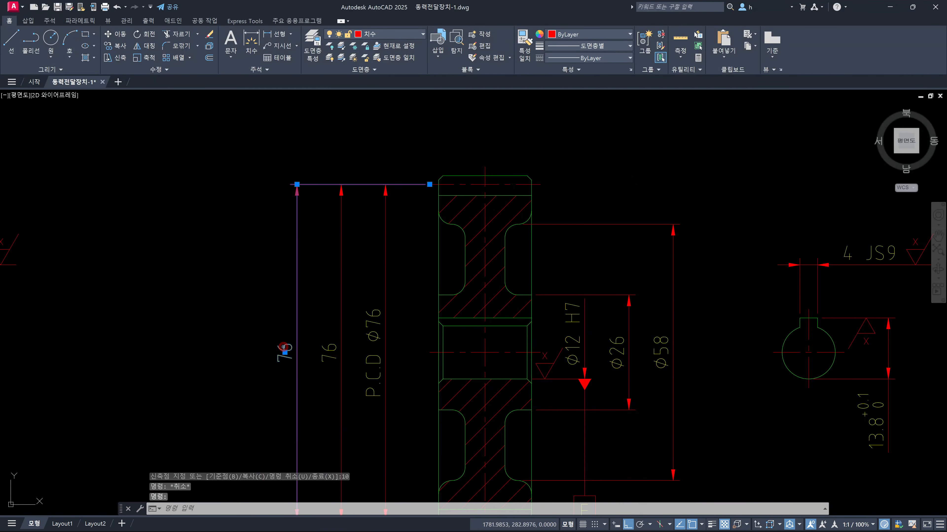
double_click(284, 350)
text(%%c)
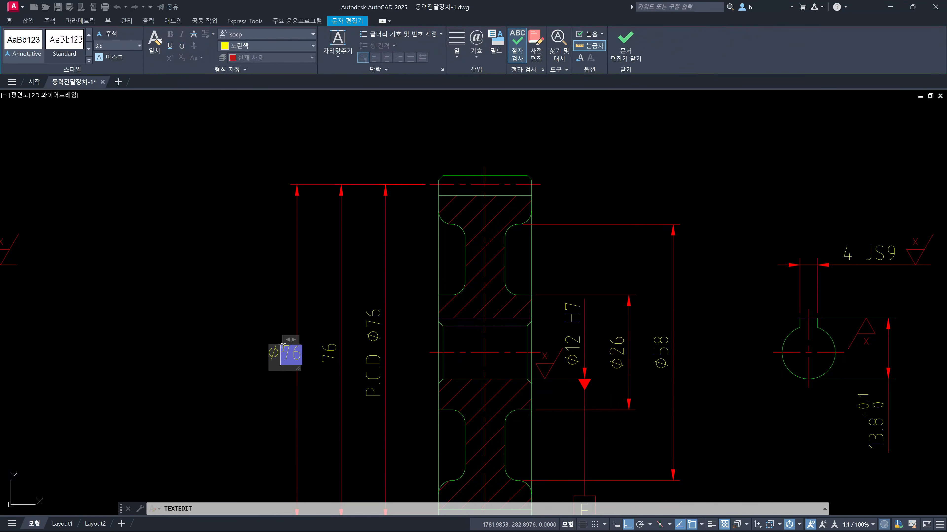
click(318, 357)
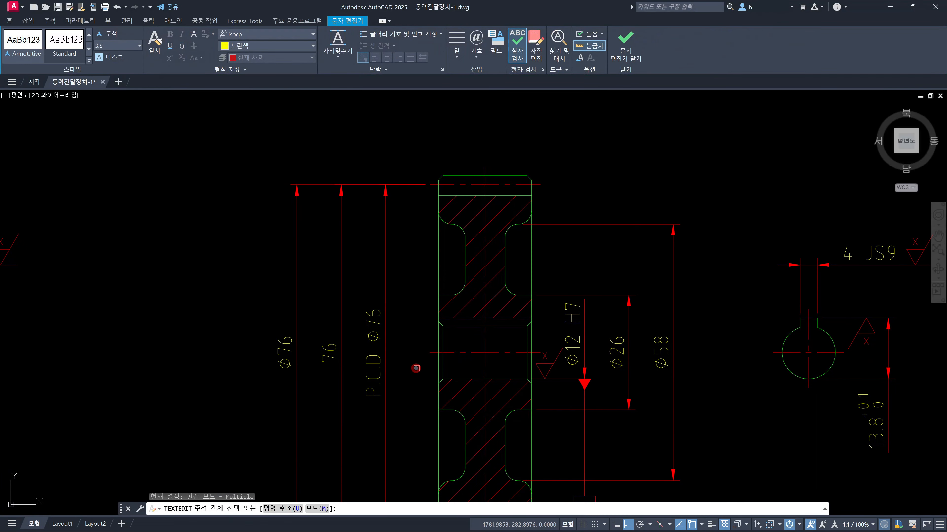
key(Escape)
Step: Prefix the middle 76 dimension text beside the gear with P.C.D
click(330, 353)
double_click(332, 356)
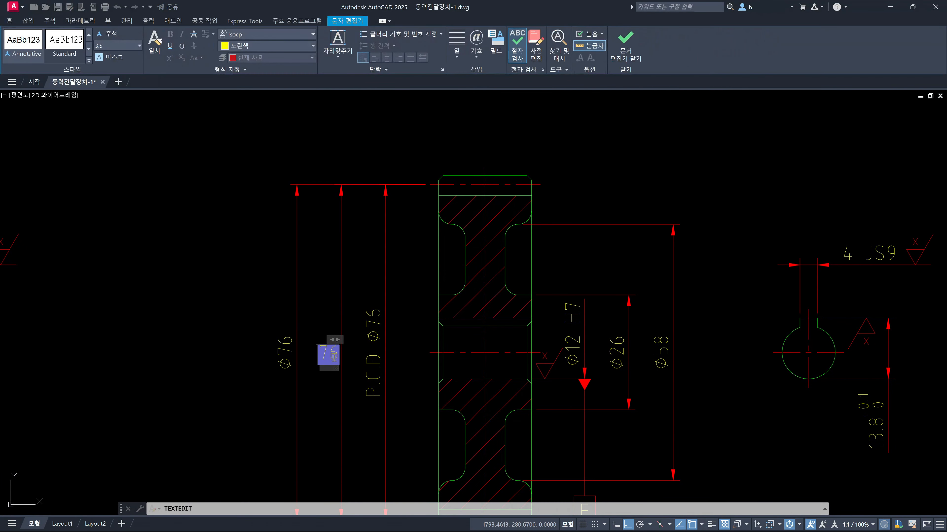
text(P.C)
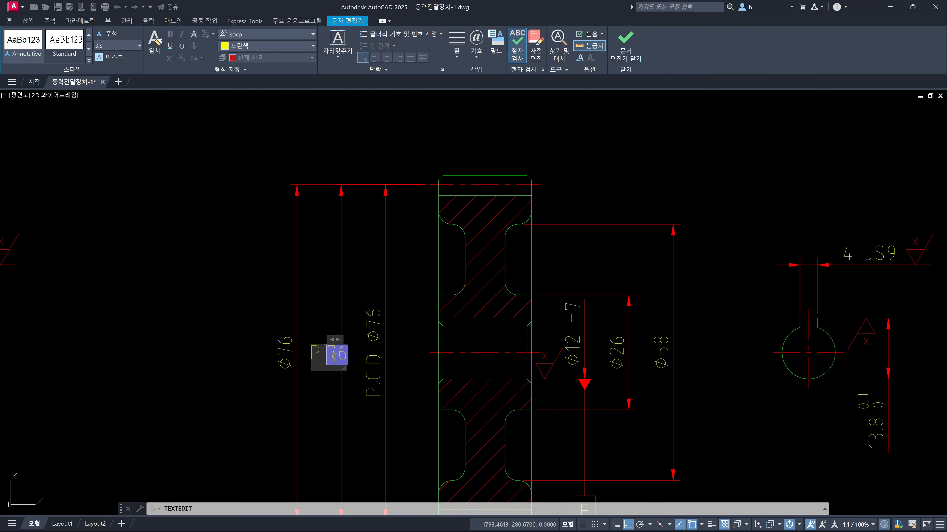
text(.D)
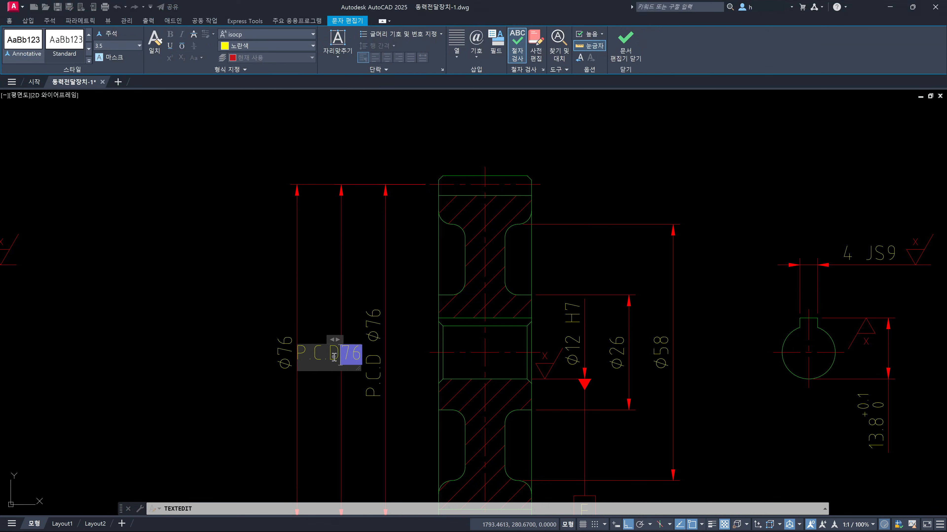
click(407, 336)
key(Escape)
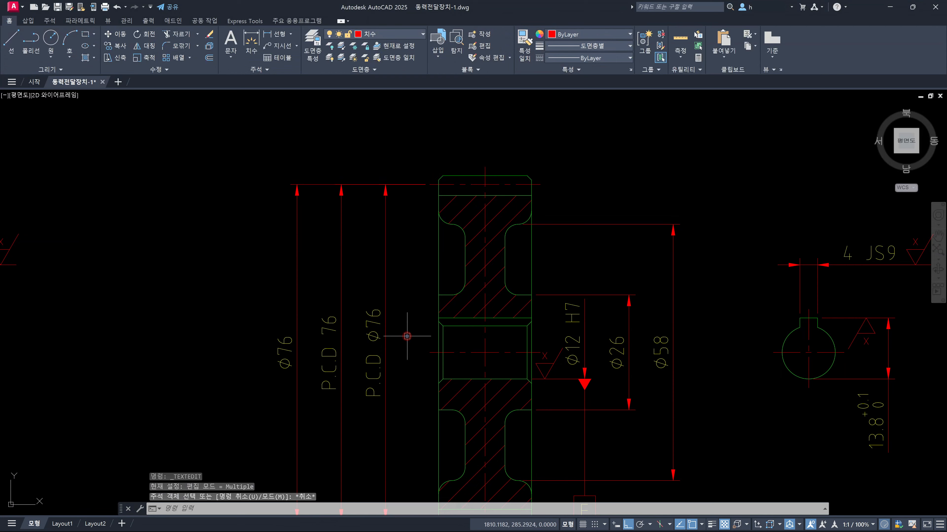
middle_drag(408, 374, 393, 291)
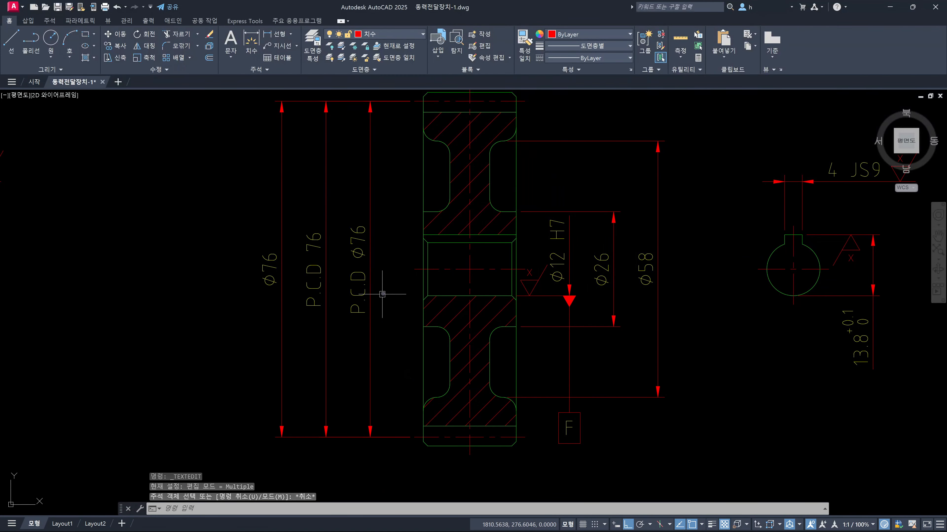
mouse_move(281, 295)
mouse_down()
mouse_move(228, 277)
mouse_move(310, 315)
mouse_move(303, 299)
mouse_up()
mouse_move(371, 341)
mouse_down()
mouse_move(401, 271)
mouse_move(358, 317)
mouse_up()
key(Escape)
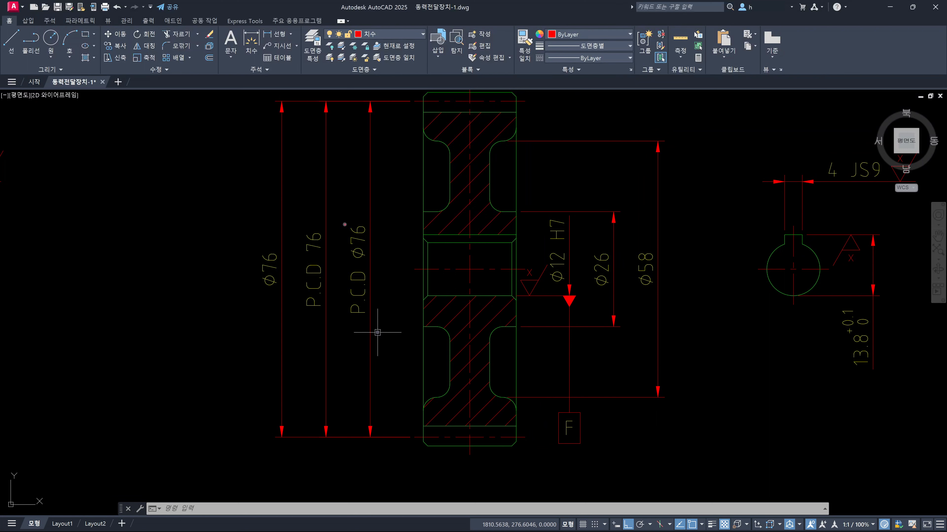
drag(344, 224, 373, 333)
drag(380, 230, 339, 317)
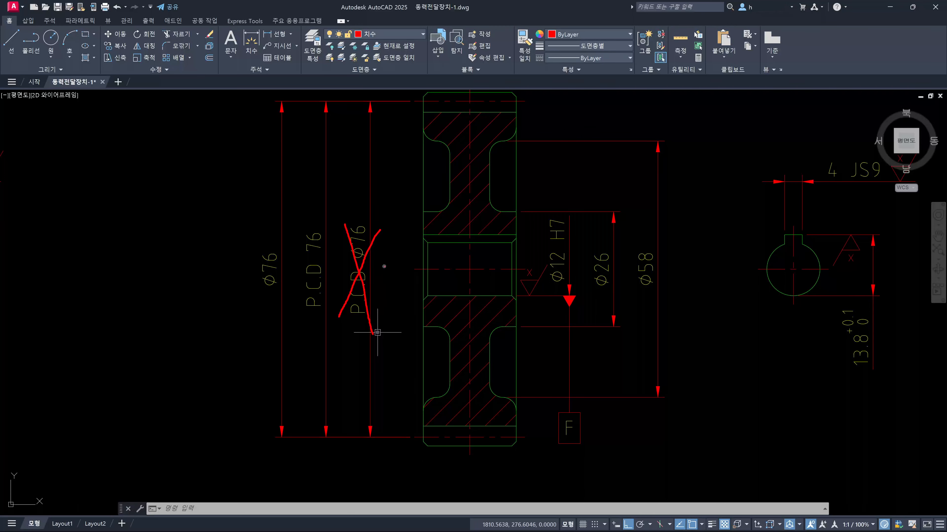
mouse_move(377, 267)
mouse_down()
mouse_move(368, 274)
mouse_move(402, 262)
mouse_move(409, 278)
mouse_move(440, 272)
mouse_move(433, 293)
mouse_move(439, 282)
mouse_up()
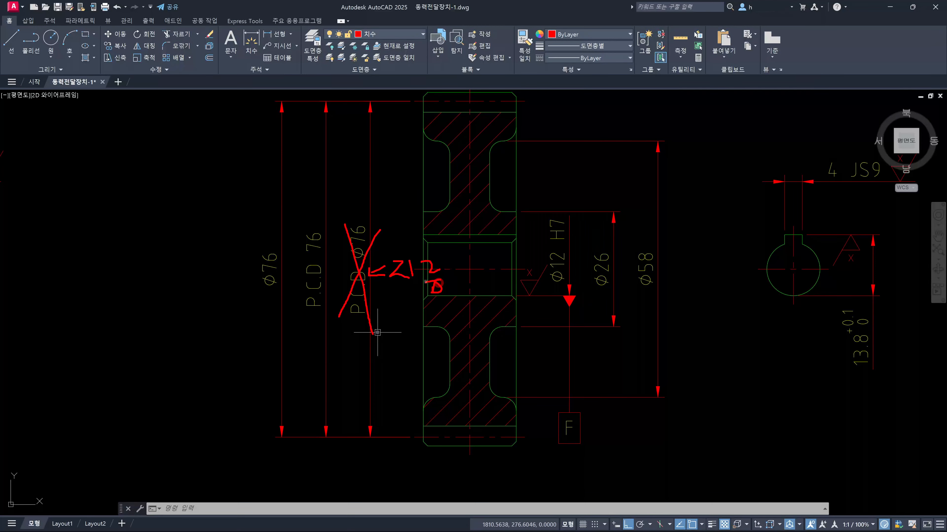
drag(370, 250, 389, 243)
mouse_move(374, 242)
mouse_down()
mouse_move(435, 234)
mouse_move(437, 248)
mouse_move(425, 246)
mouse_up()
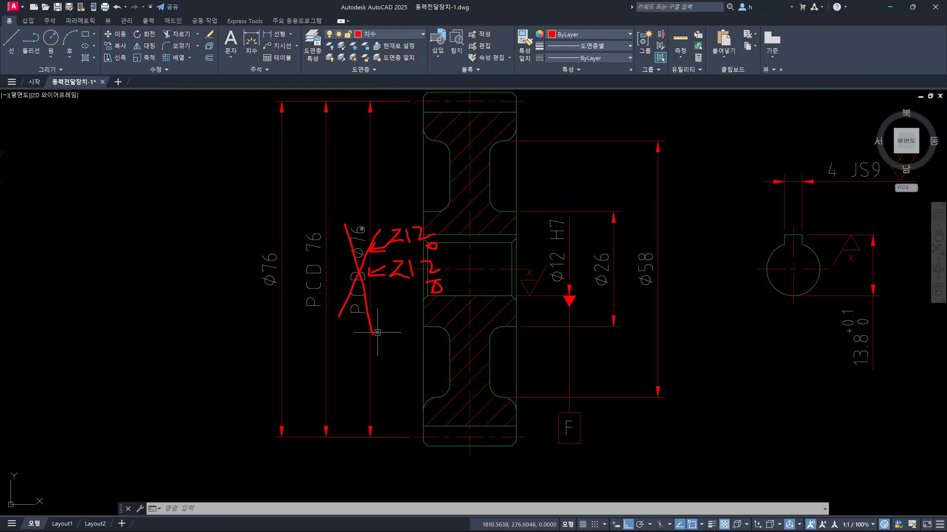
drag(454, 234, 453, 278)
drag(360, 224, 426, 291)
drag(412, 223, 342, 298)
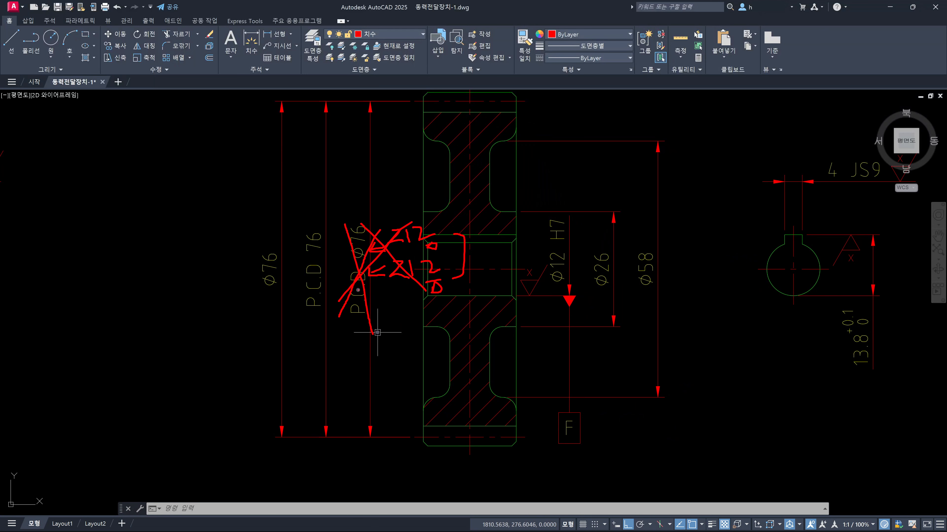
key(Escape)
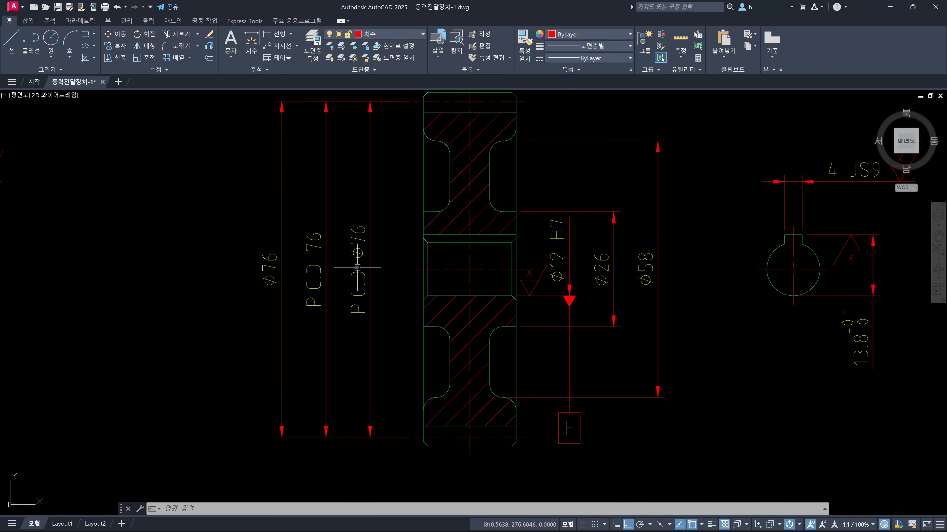
Step: Add a diameter dimension to the keyed bore circle, with its text outside the circle on the lower-left side
scroll(388, 268, down, 2)
scroll(632, 279, up, 2)
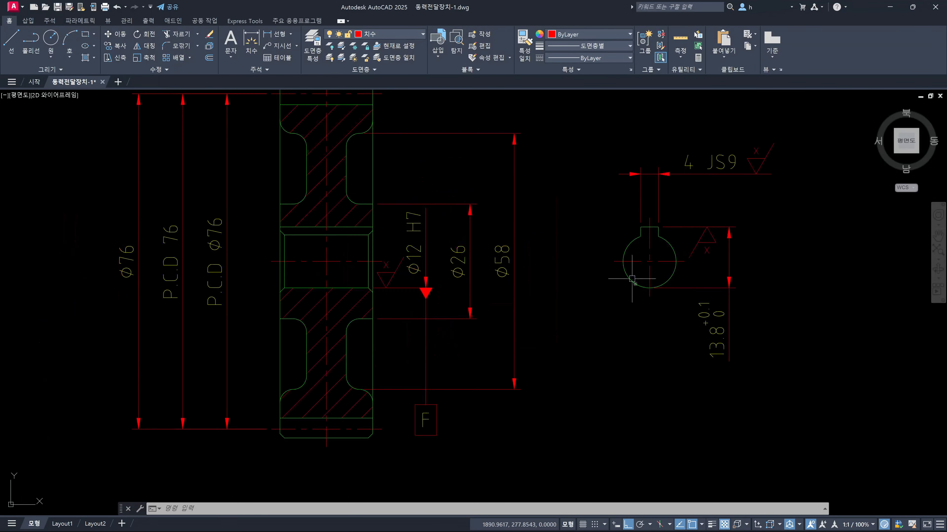
text(DIMDIAMETER)
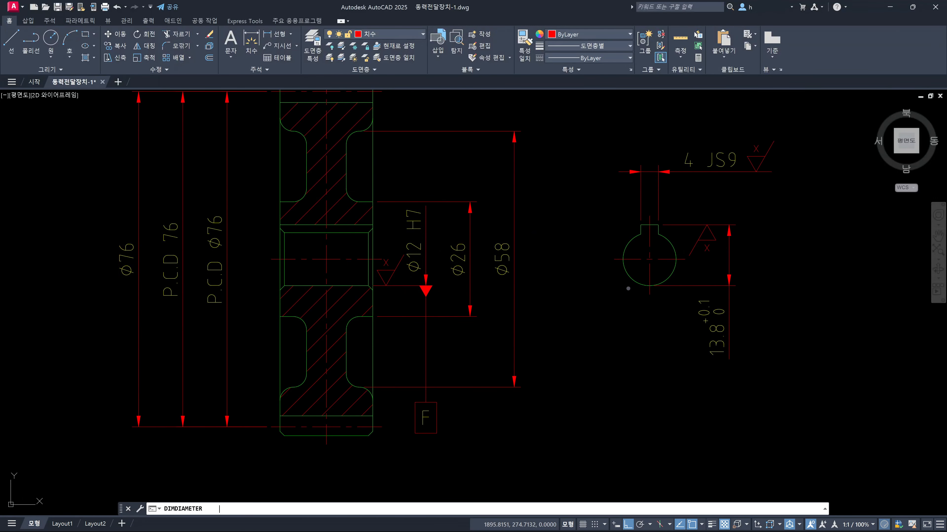
key(Return)
click(631, 278)
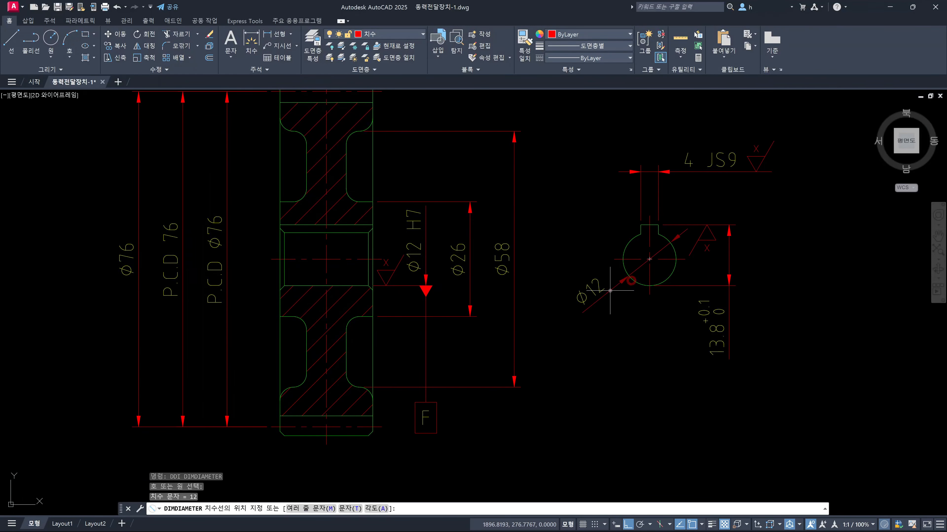
click(610, 291)
key(Escape)
Step: Prefix the keyed bore circle's diameter dimension text with P.C.D in front of the diameter value
click(593, 293)
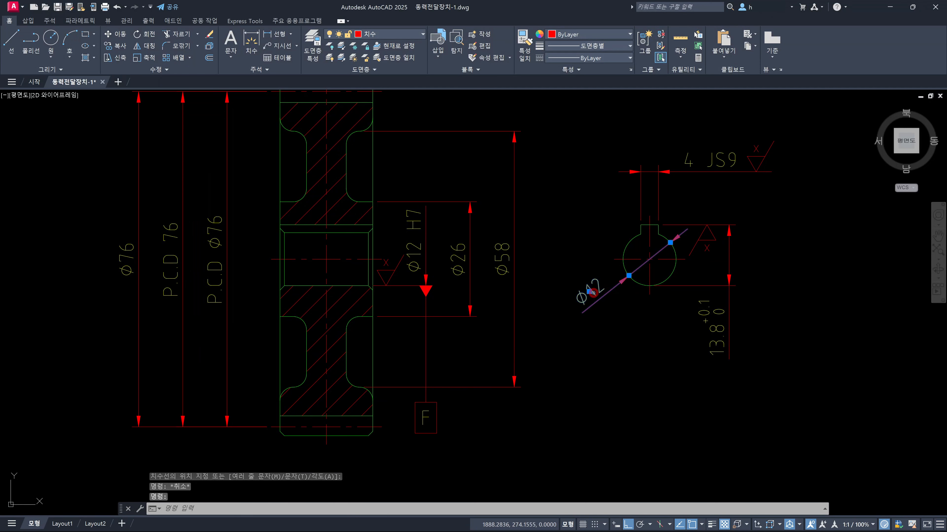
double_click(592, 293)
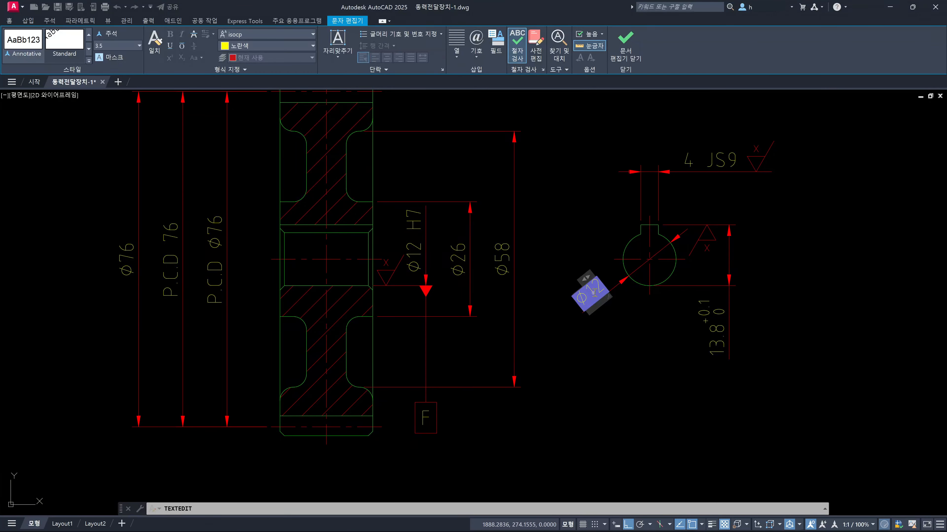
text(P.C.D)
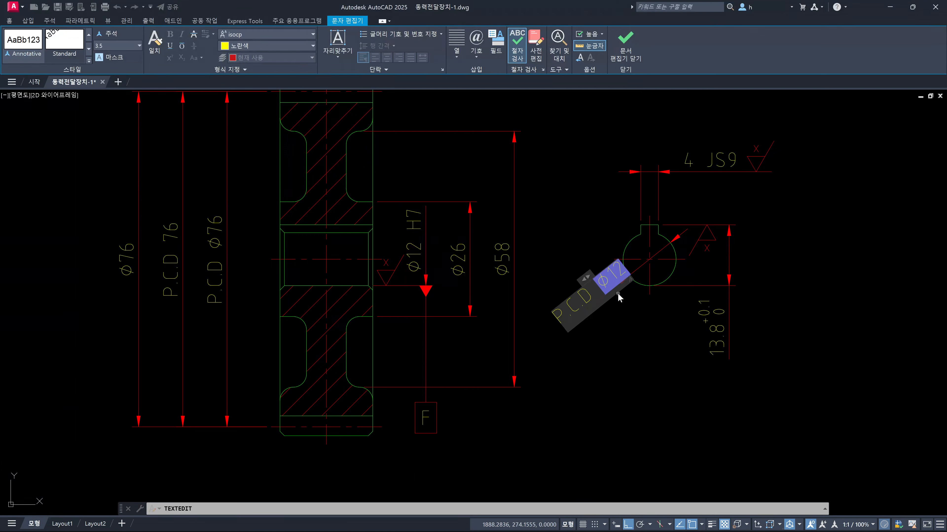
click(669, 346)
key(Escape)
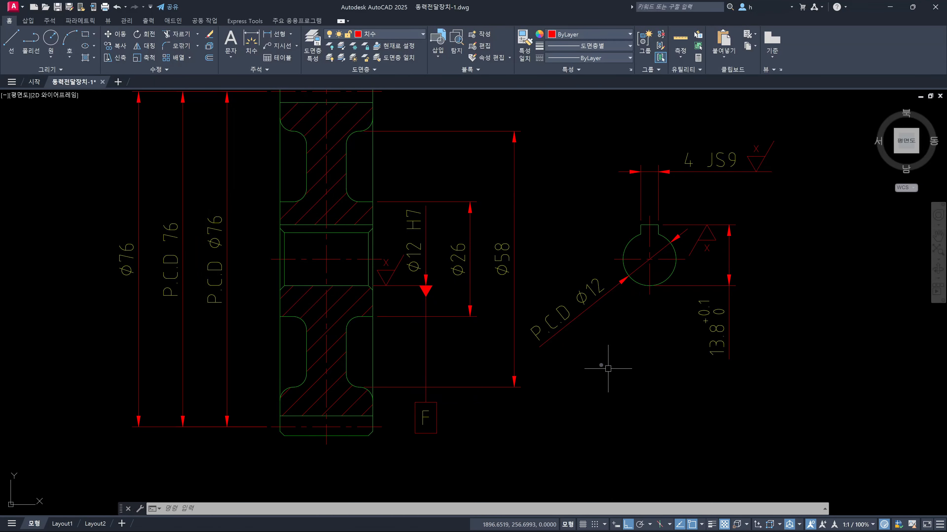
Step: Remove the P.C.D prefix from the keyed bore circle's diameter dimension text
click(562, 313)
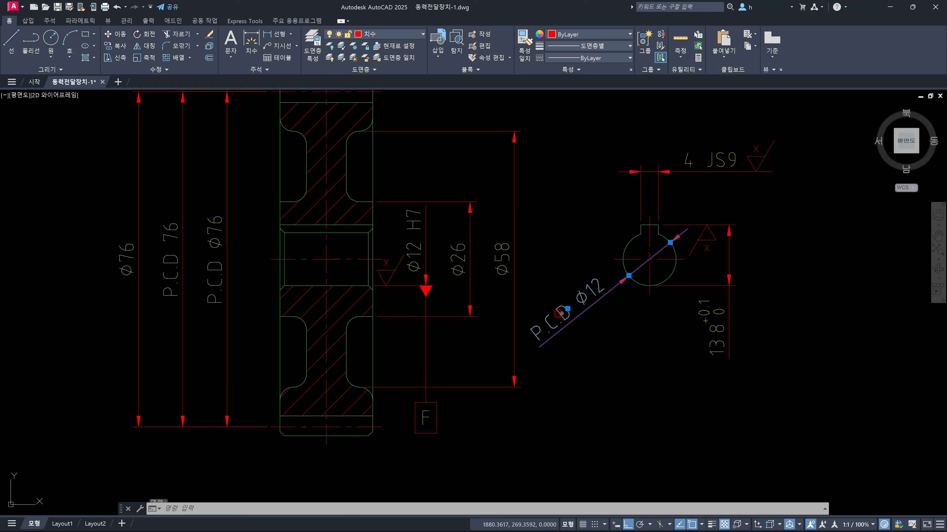
double_click(562, 313)
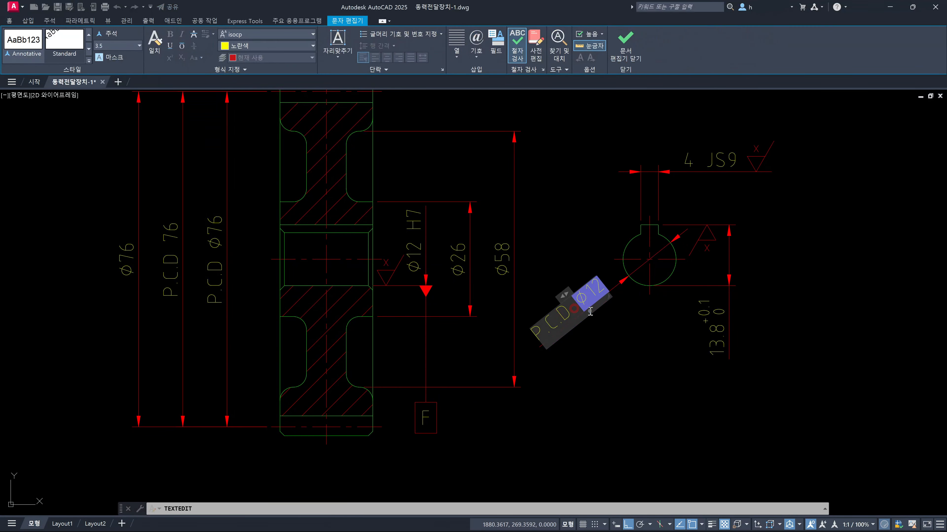
key(BackSpace)
key(BackSpace)
key(BackSpace)
key(BackSpace)
key(BackSpace)
key(BackSpace)
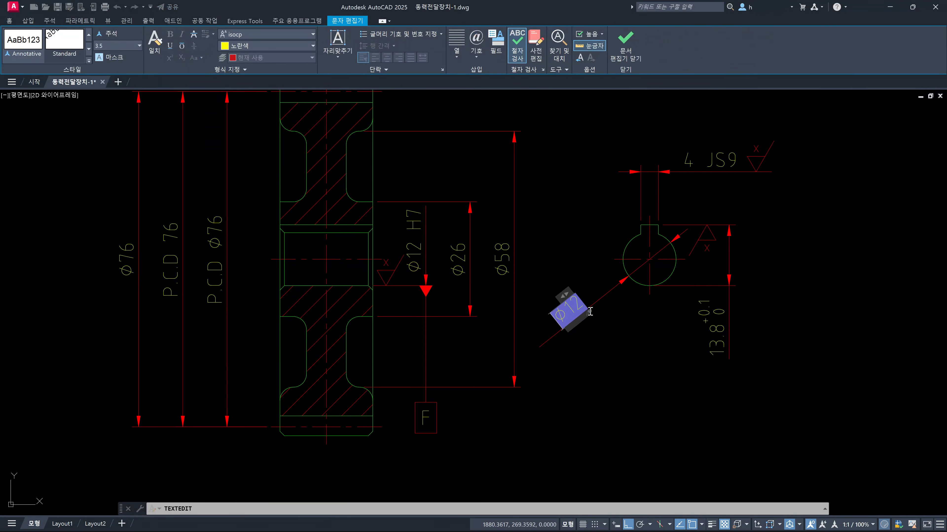
click(662, 384)
key(Escape)
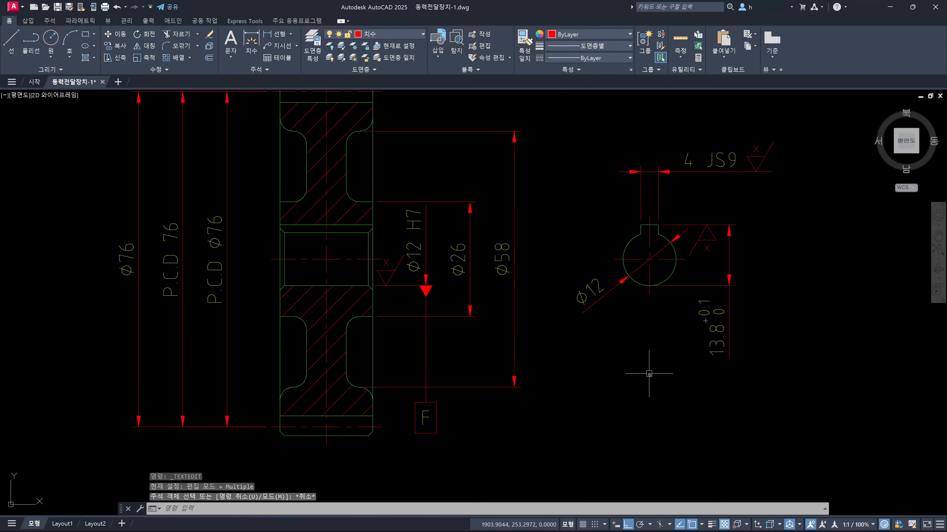
Step: Set the dimension prefix property of the keyed bore circle's diameter dimension to P.C.D
key(ctrl+1)
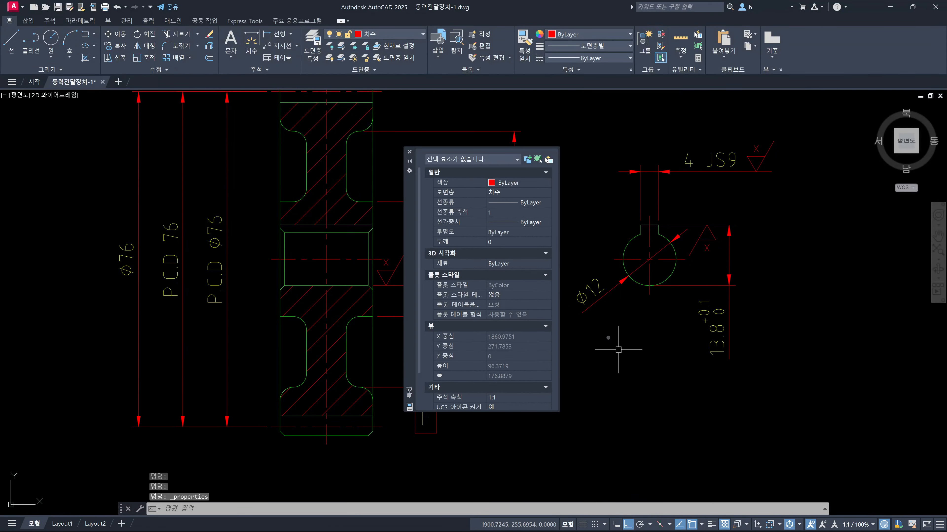
click(594, 300)
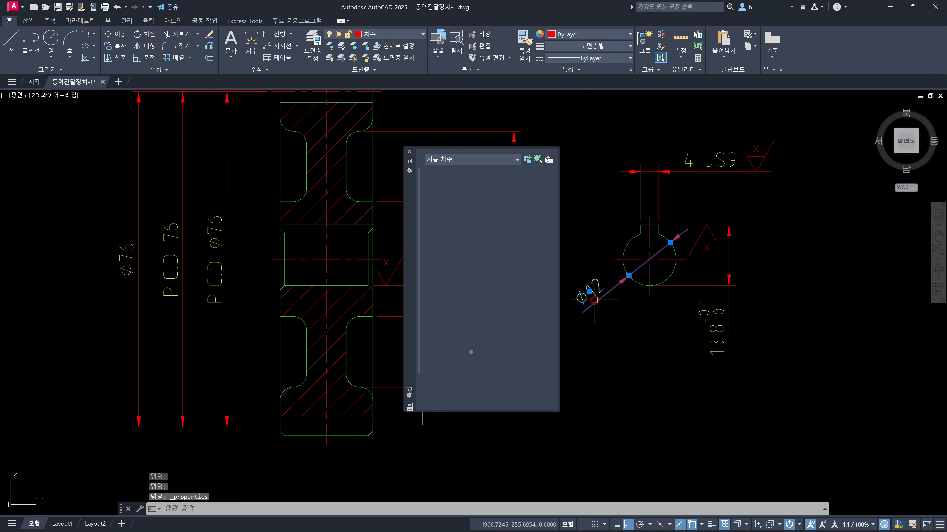
click(419, 389)
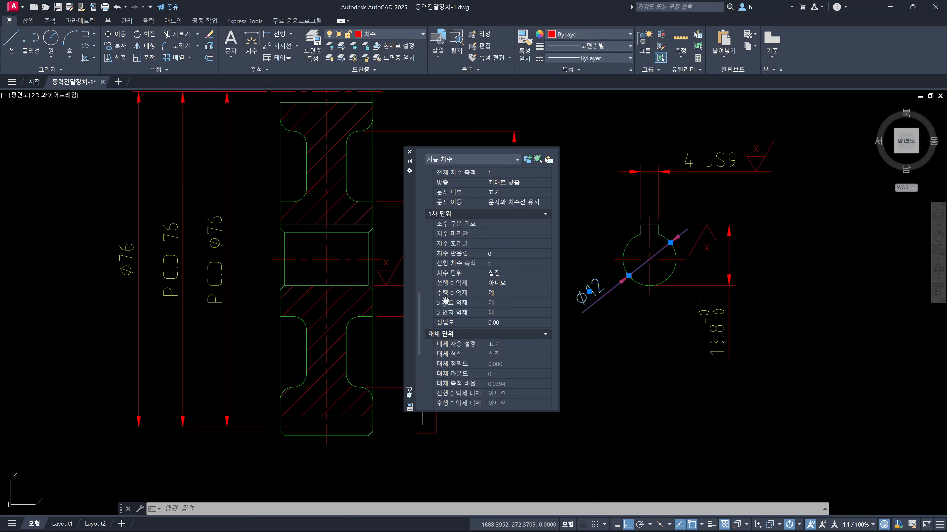
click(495, 234)
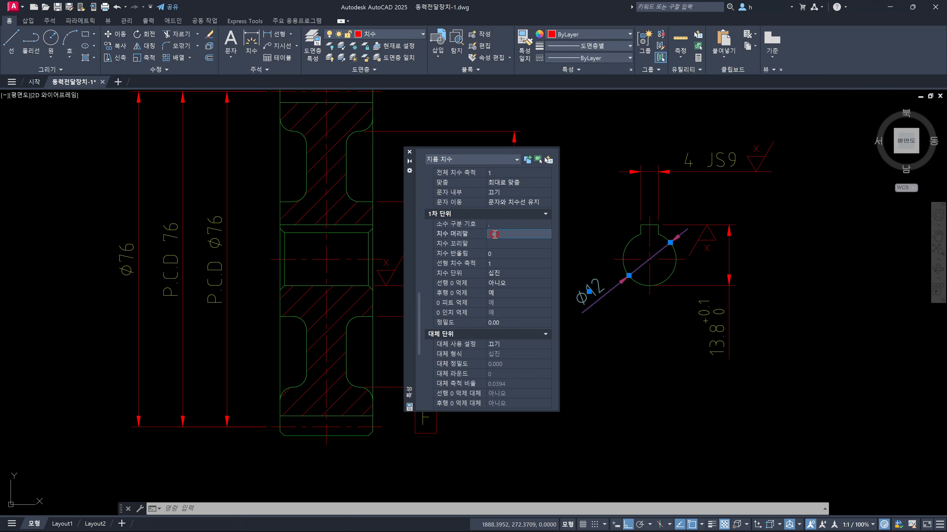
text(p)
text(P)
text(.C.D)
key(Return)
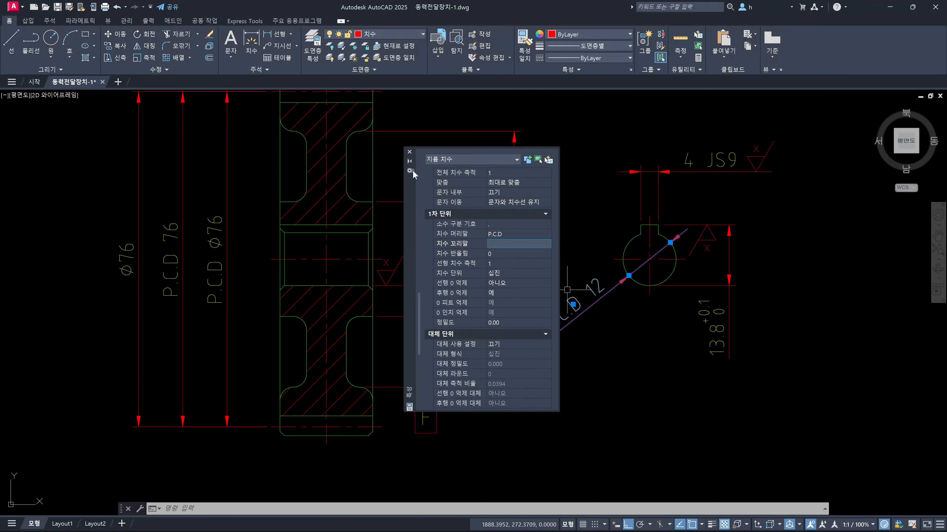
click(410, 152)
key(Escape)
key(Escape)
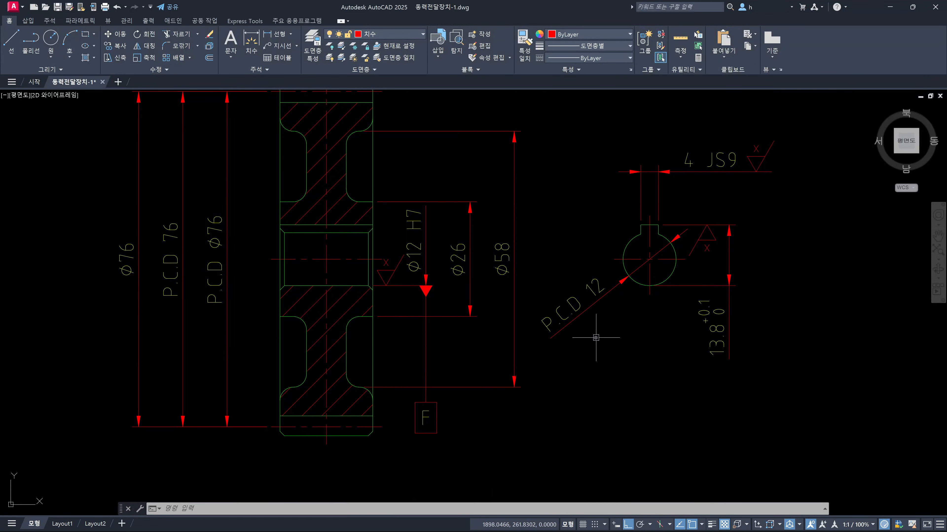
Step: Undo the last prefix edits on the bore circle's diameter dimension, and delete it together with the gear's innermost P.C.D Ø76 dimension
key(ctrl+z)
key(ctrl+z)
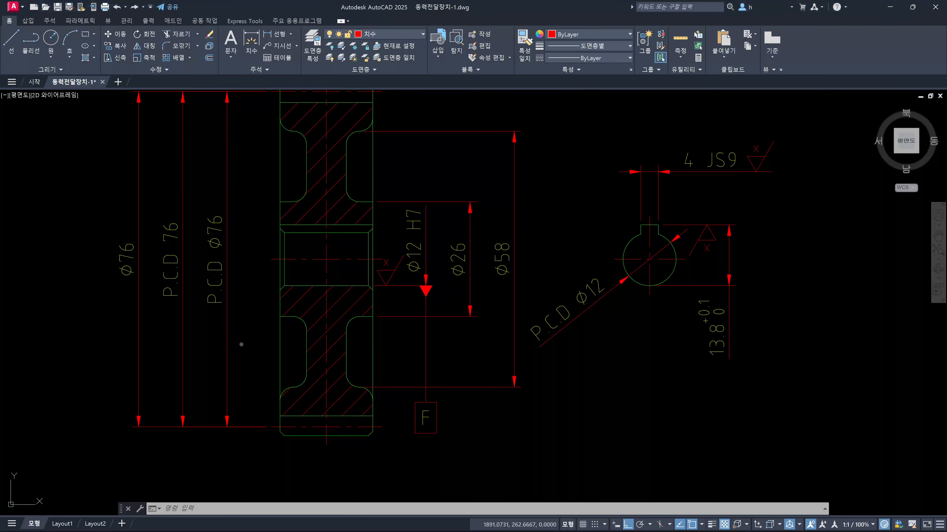
click(244, 351)
click(221, 320)
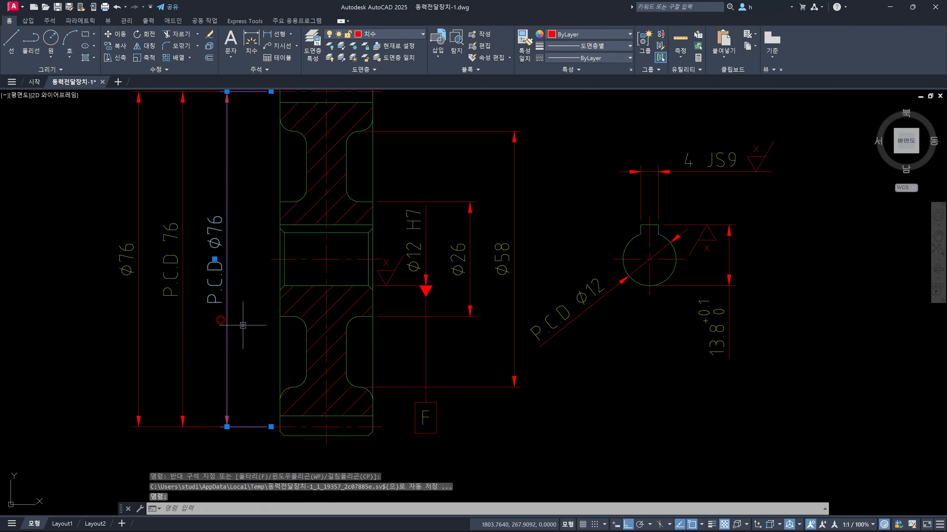
click(590, 340)
click(573, 298)
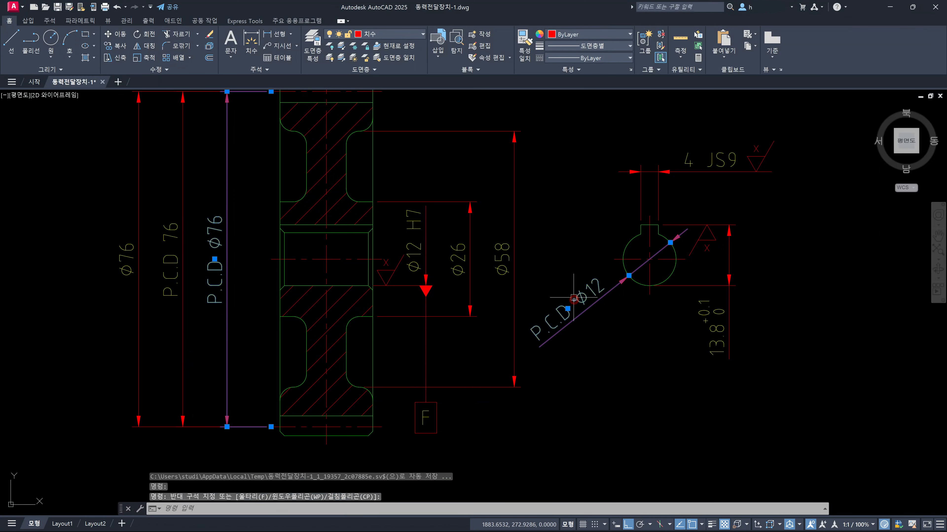
key(Delete)
Step: Stretch the Ø76 and P.C.D 76 dimension lines together 10 mm horizontally toward the gear
scroll(242, 323, down, 2)
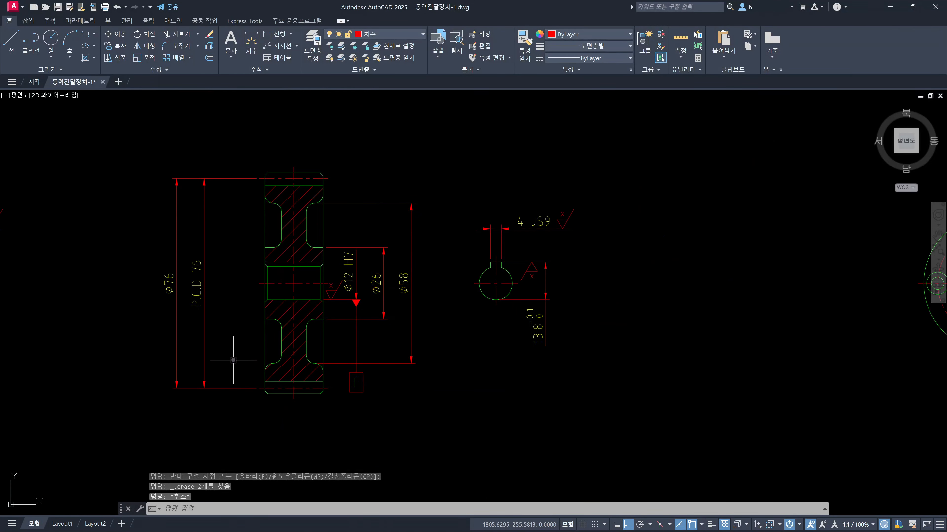
text(s)
key(Return)
click(227, 411)
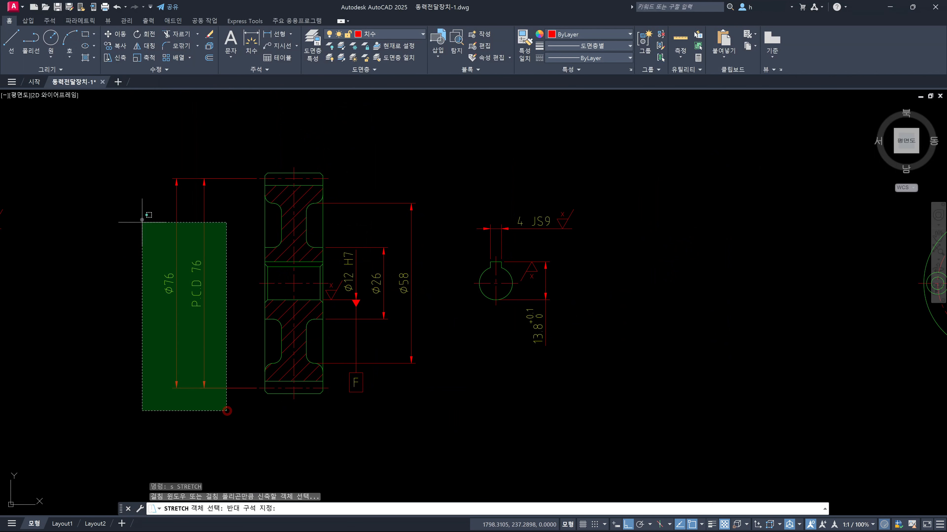
click(135, 165)
key(Return)
click(154, 152)
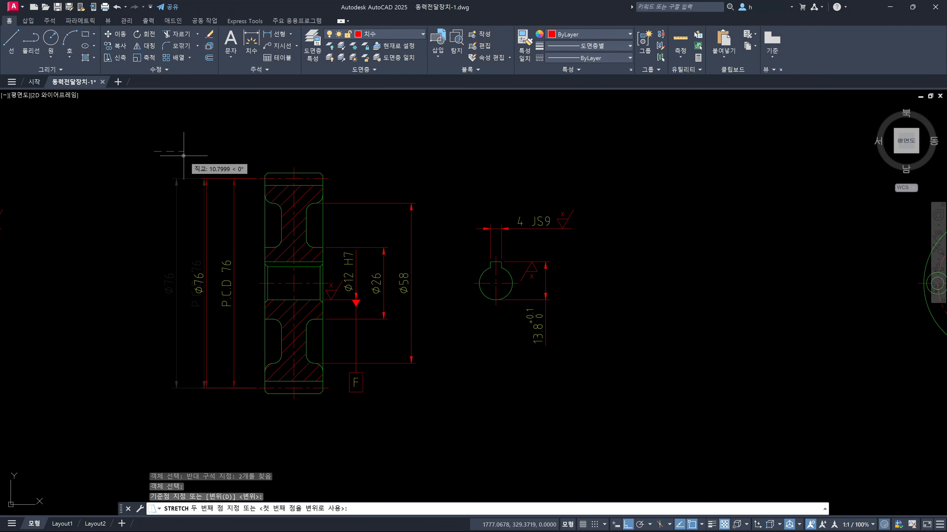
text(10)
key(Return)
key(Escape)
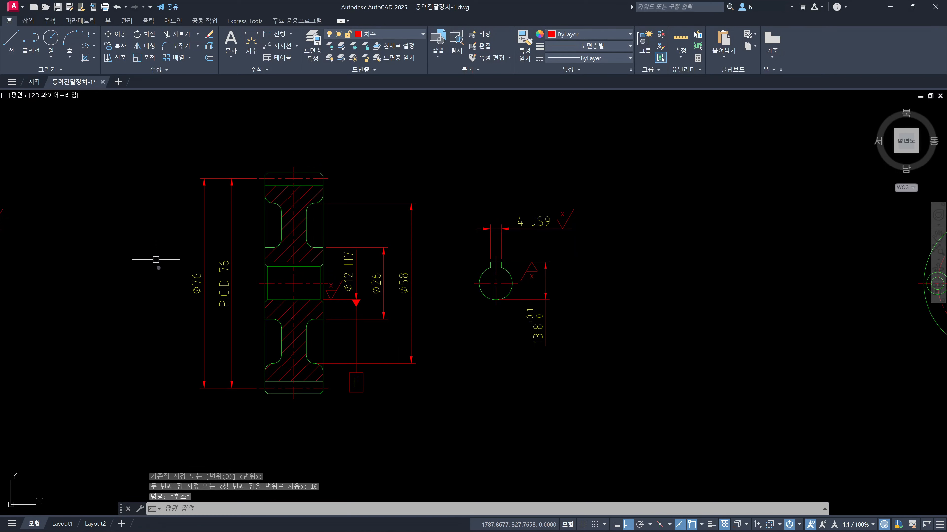
Step: Delete the P.C.D 76 dimension beside the gear section, keeping the Ø76 dimension
scroll(193, 289, up, 3)
scroll(224, 300, down, 1)
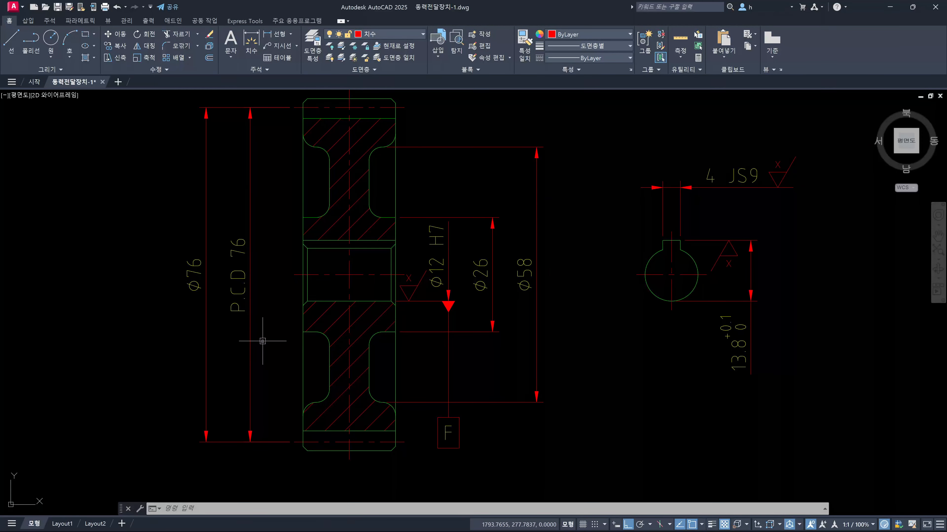
click(262, 341)
click(243, 330)
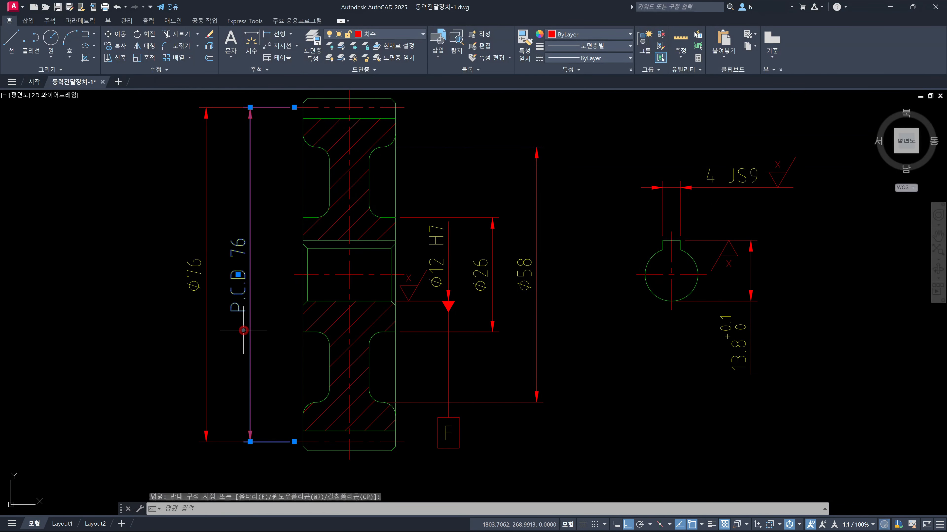
key(Delete)
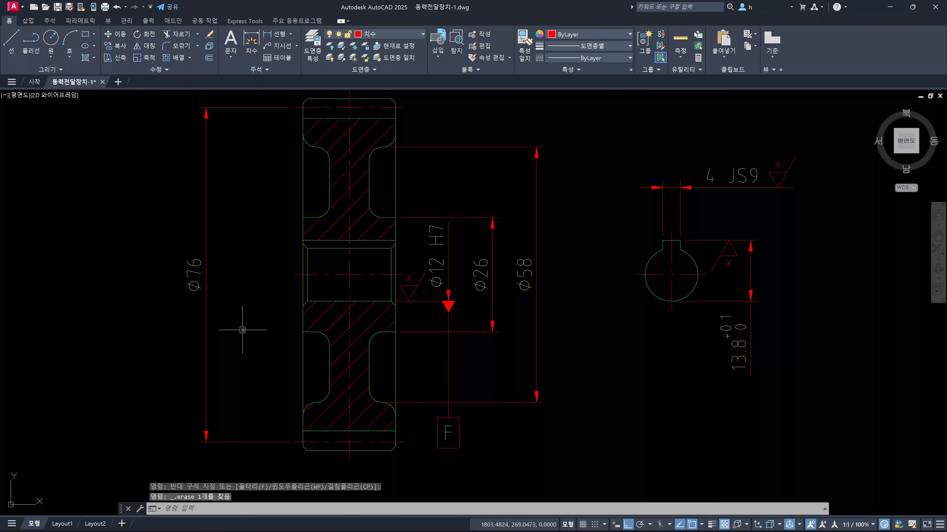
scroll(249, 330, down, 2)
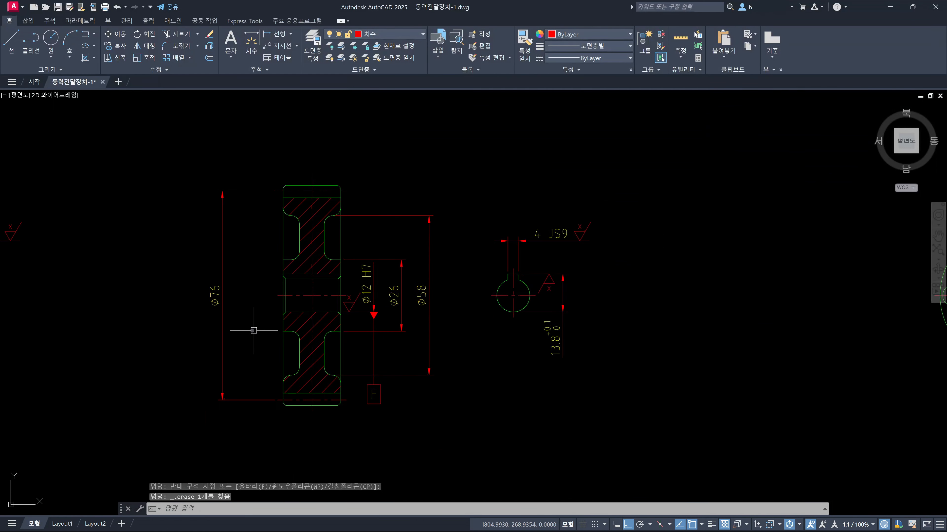
Step: Add a vertical linear dimension for the gear's outside diameter beyond the Ø76 dimension and prefix its text with the diameter code %%c
text(dli)
key(Return)
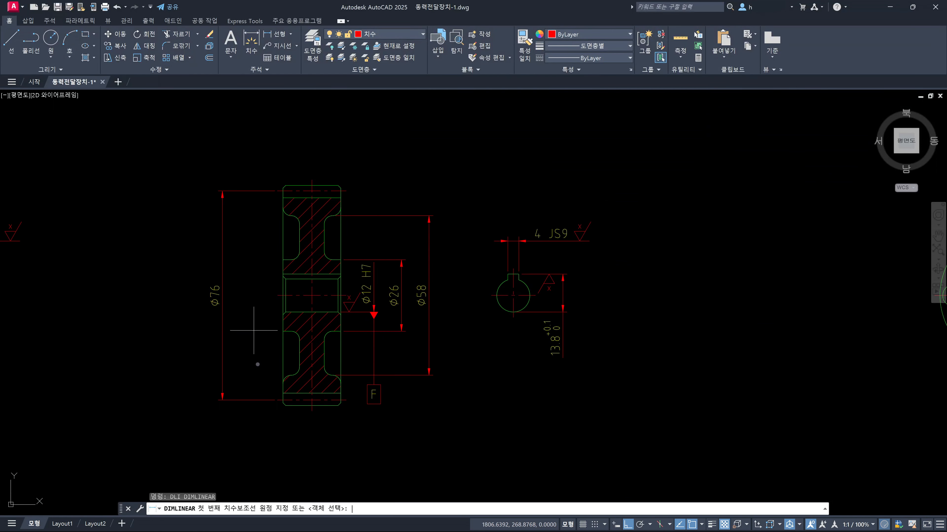
click(286, 405)
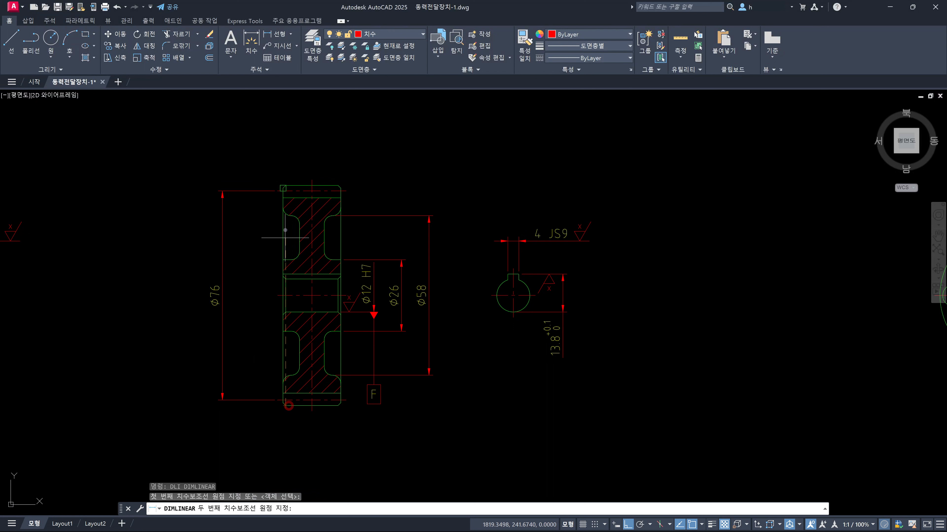
click(292, 183)
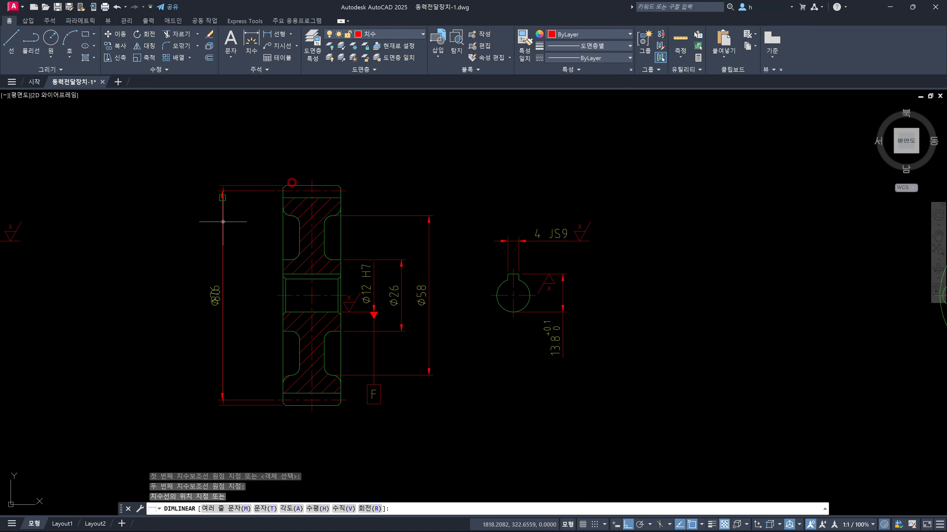
click(198, 233)
click(191, 292)
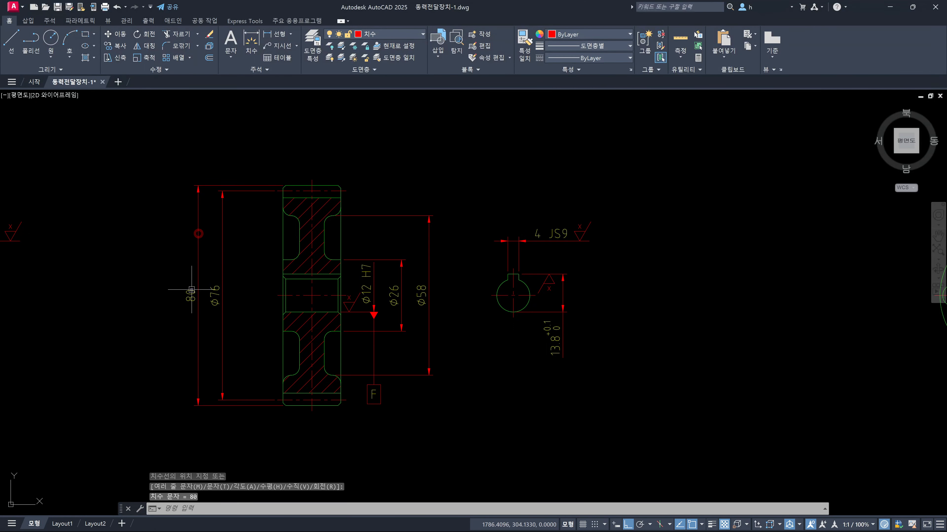
double_click(190, 293)
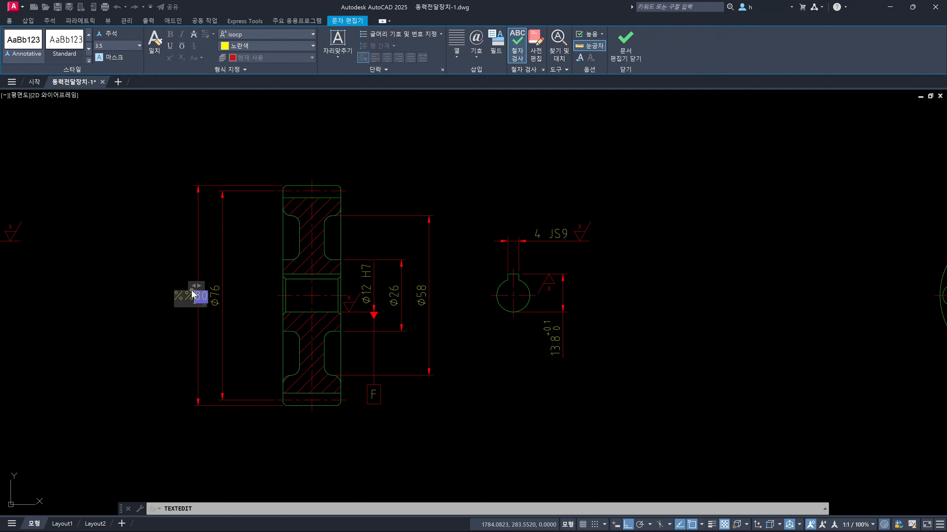
click(228, 321)
key(Escape)
scroll(191, 298, up, 2)
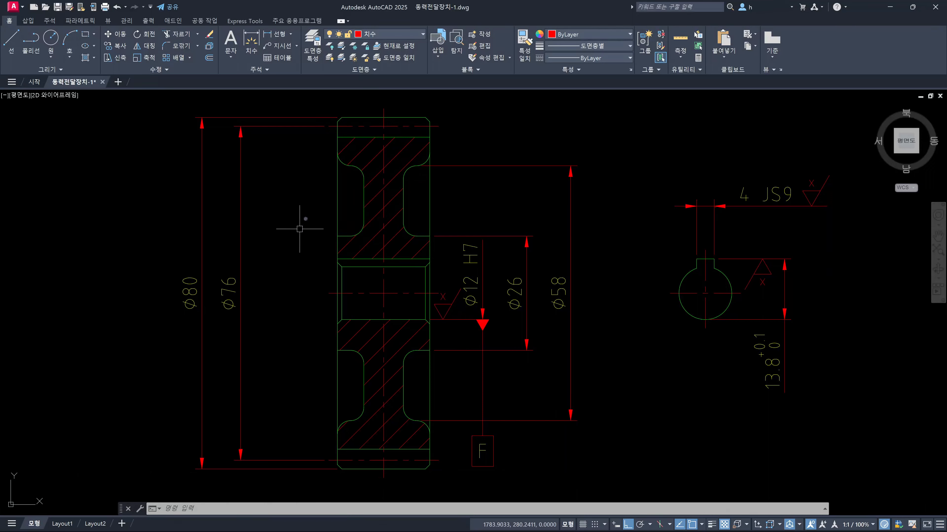
Step: Examine the gear's two pitch-circle centre lines together with the outside diameter and pitch diameter dimensions
click(358, 126)
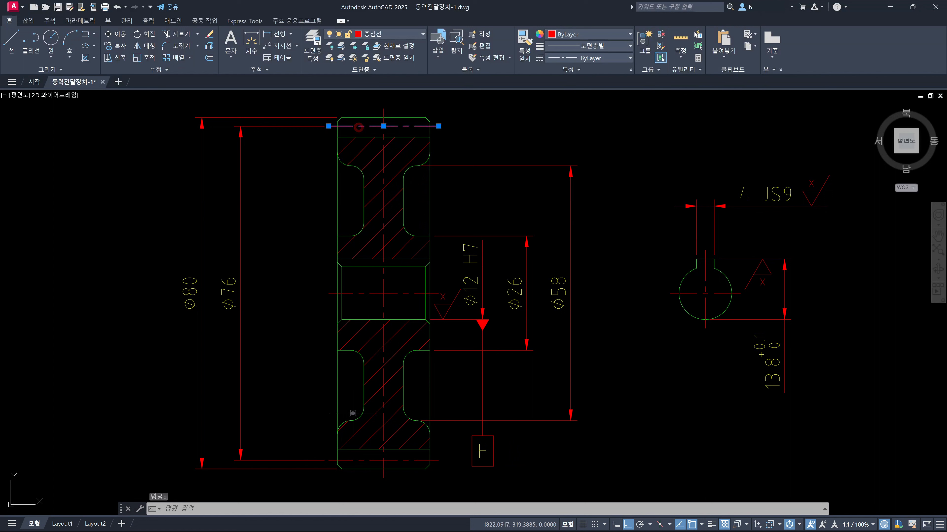
click(356, 460)
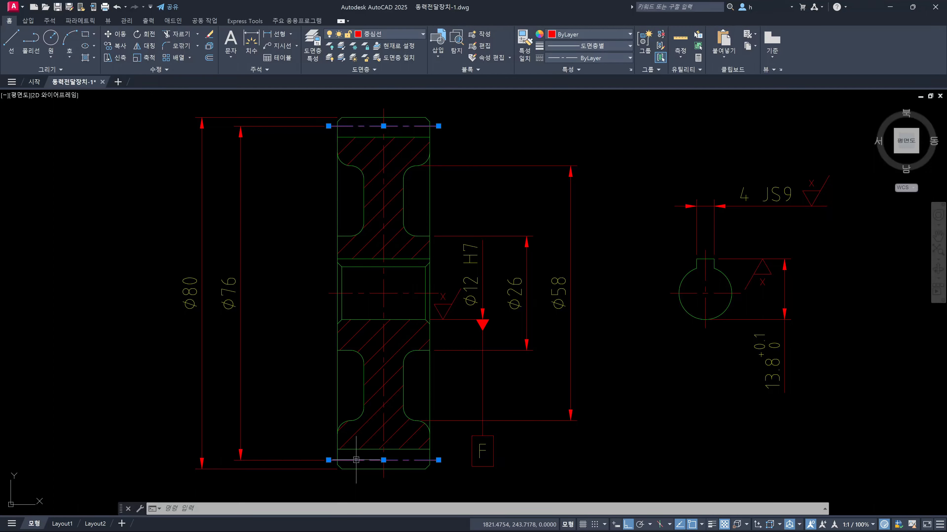
key(Escape)
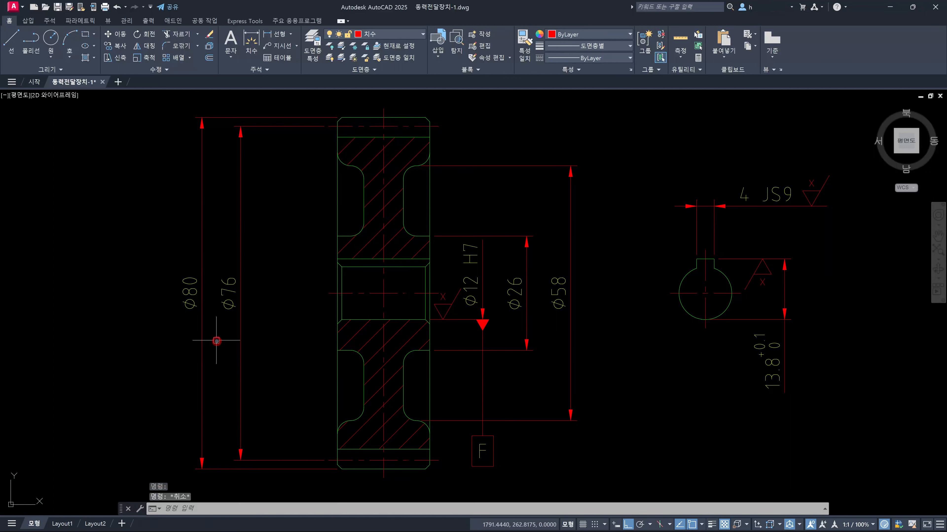
drag(223, 352, 177, 336)
drag(248, 351, 228, 338)
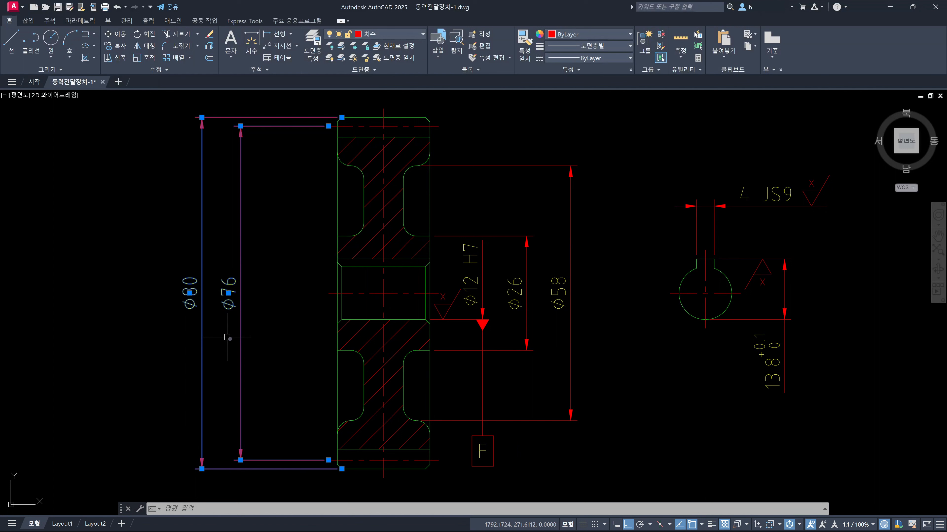
click(375, 126)
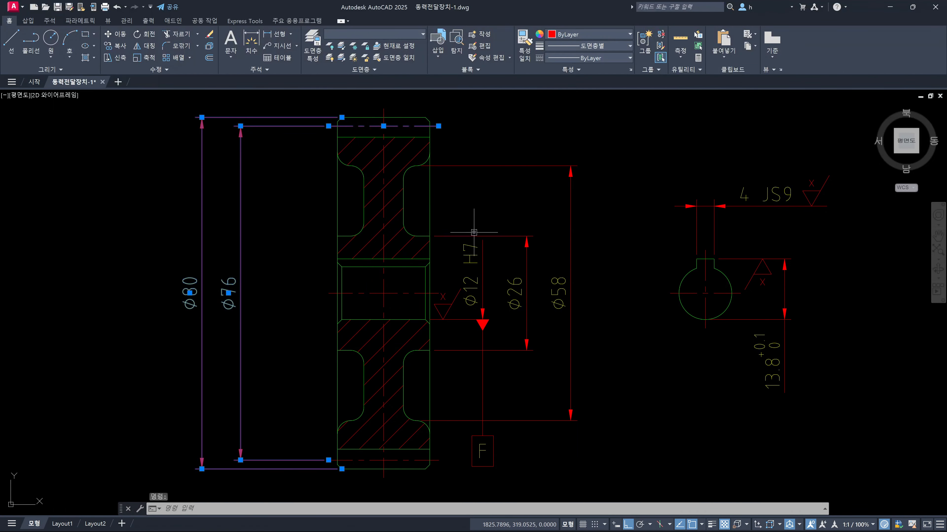
key(Escape)
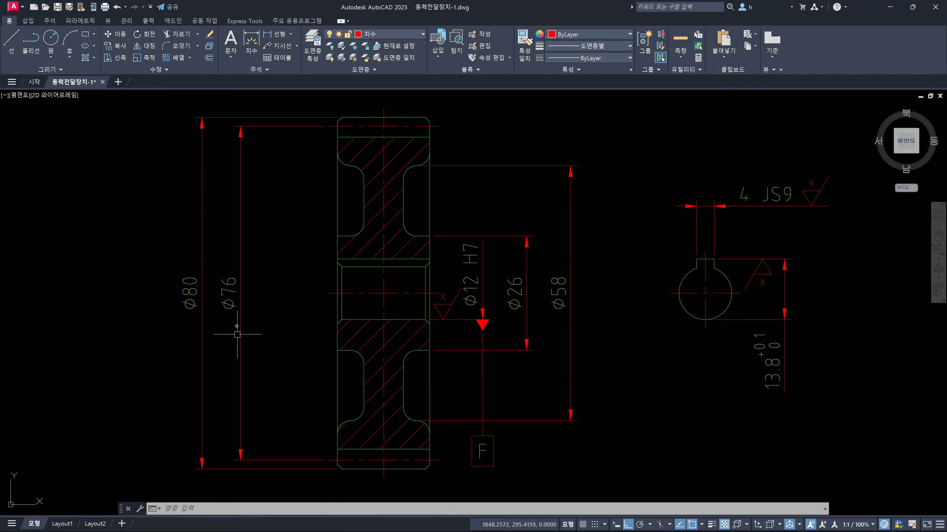
click(349, 127)
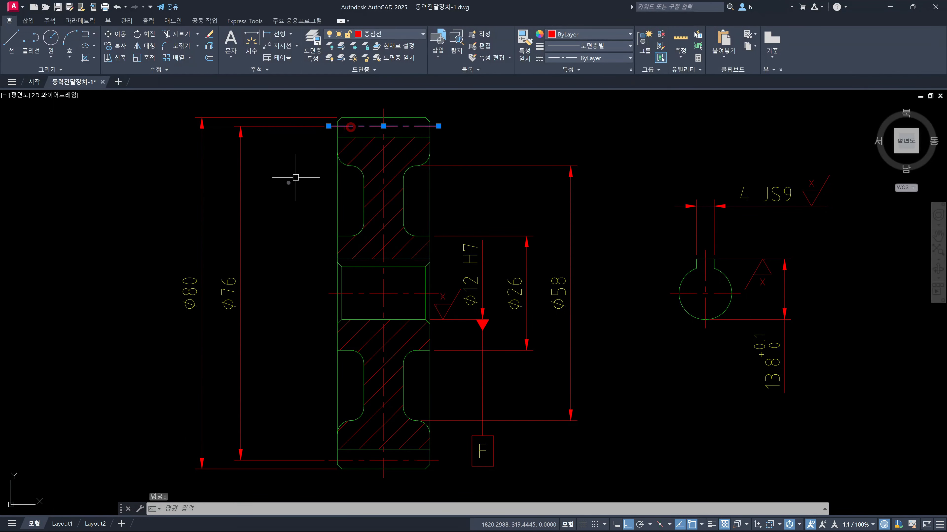
click(237, 201)
key(Escape)
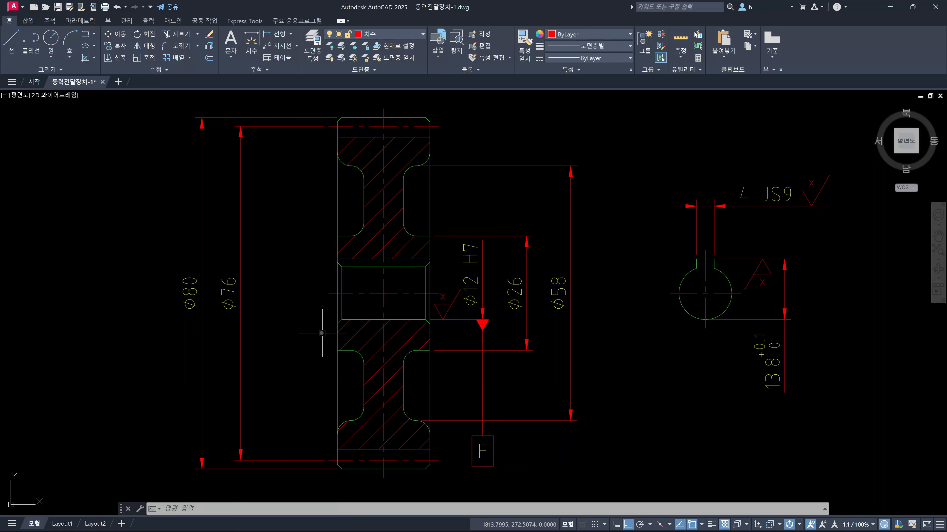
key(Escape)
key(Escape)
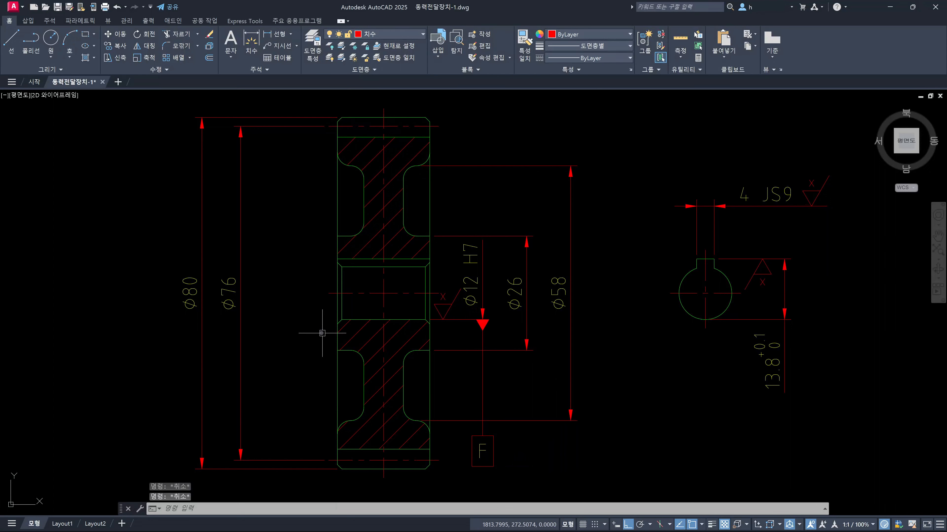
Step: Replace the diameter symbol in the gear's Ø76 dimension text with the prefix P.C.D
click(230, 302)
double_click(230, 303)
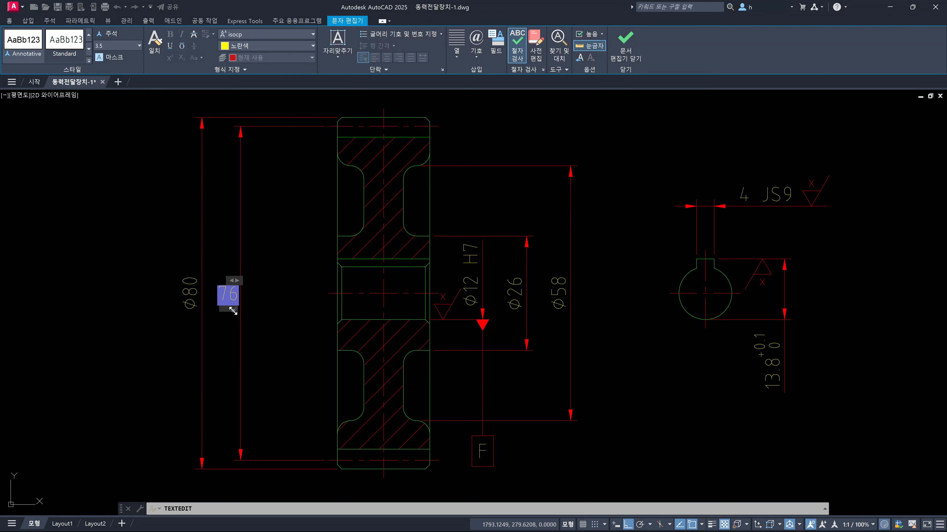
text(P.C.D)
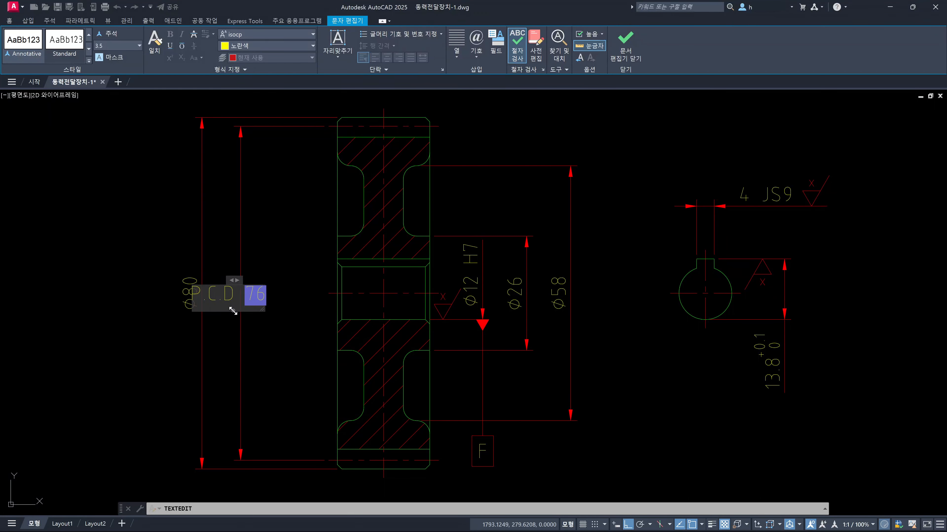
key(Return)
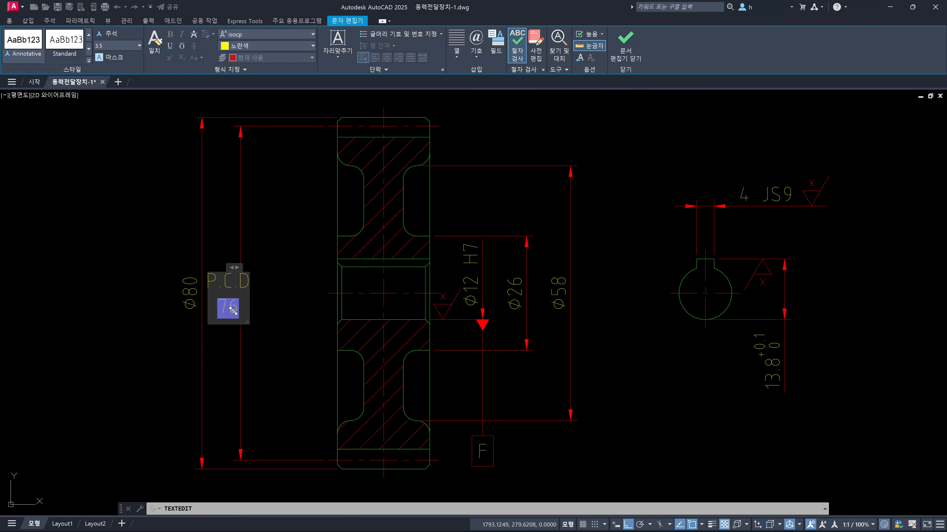
key(BackSpace)
click(287, 361)
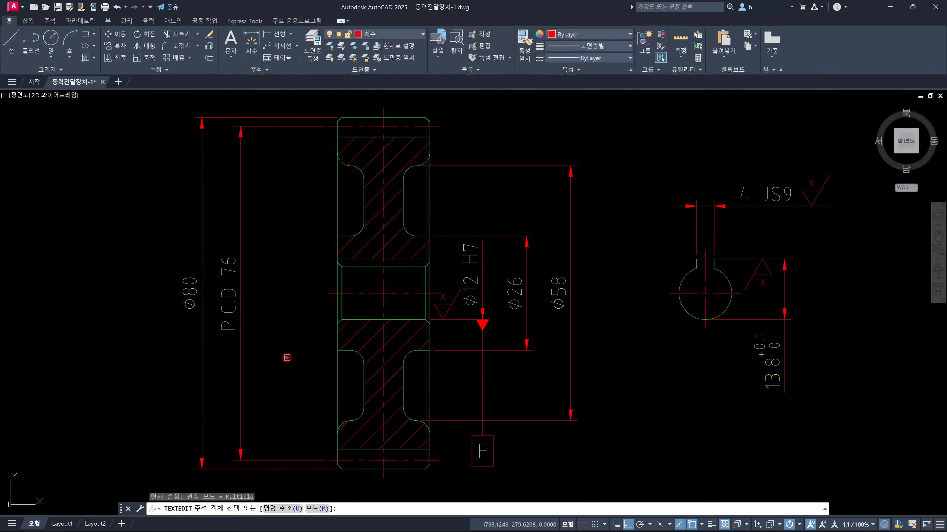
key(Escape)
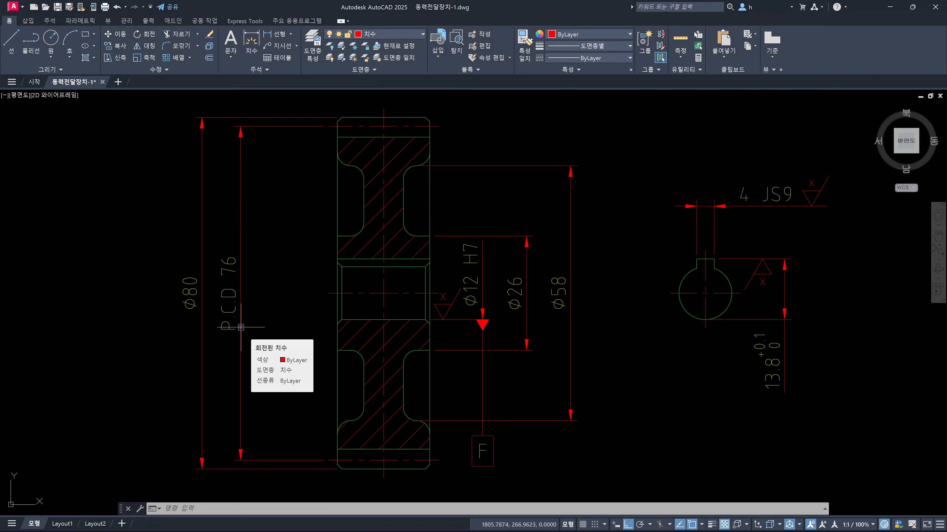
Step: Add a diameter dimension to the keyed bore circle, placing its text outside the circle at the lower left
text(ddi)
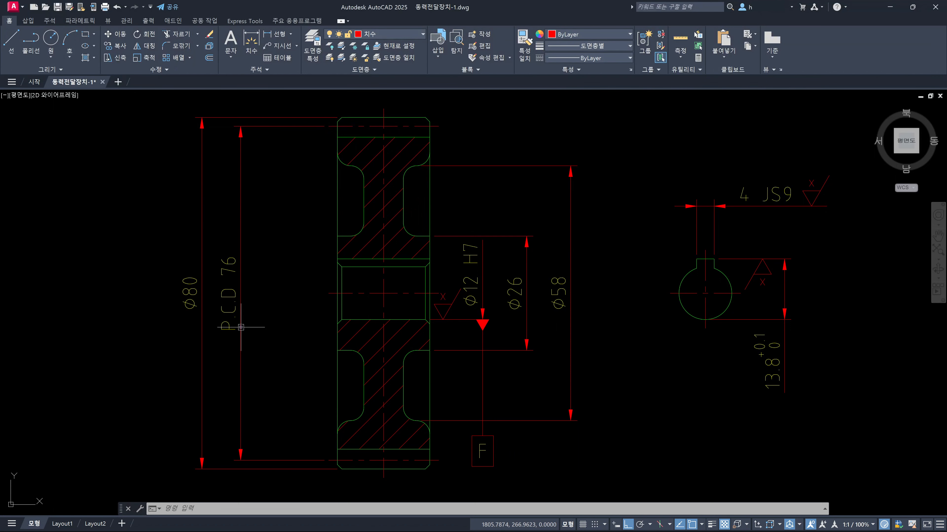
key(Return)
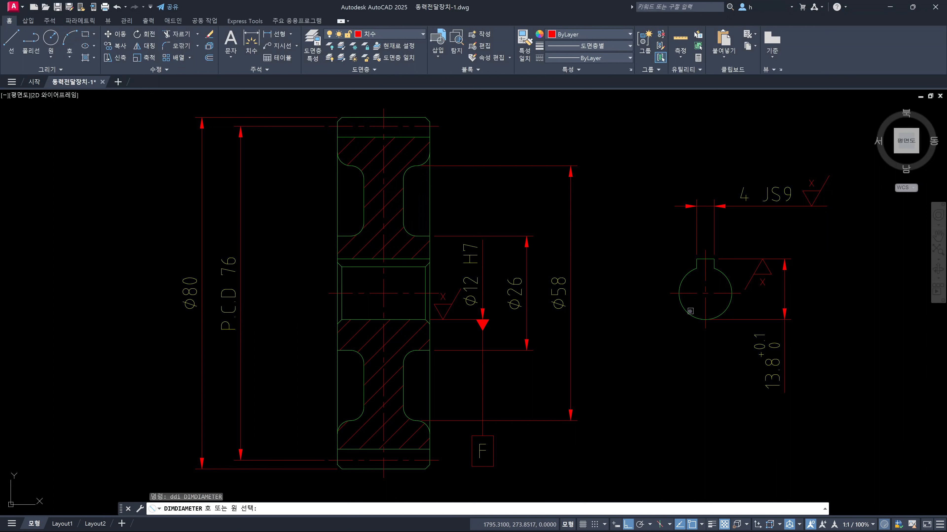
click(686, 311)
click(657, 332)
key(Escape)
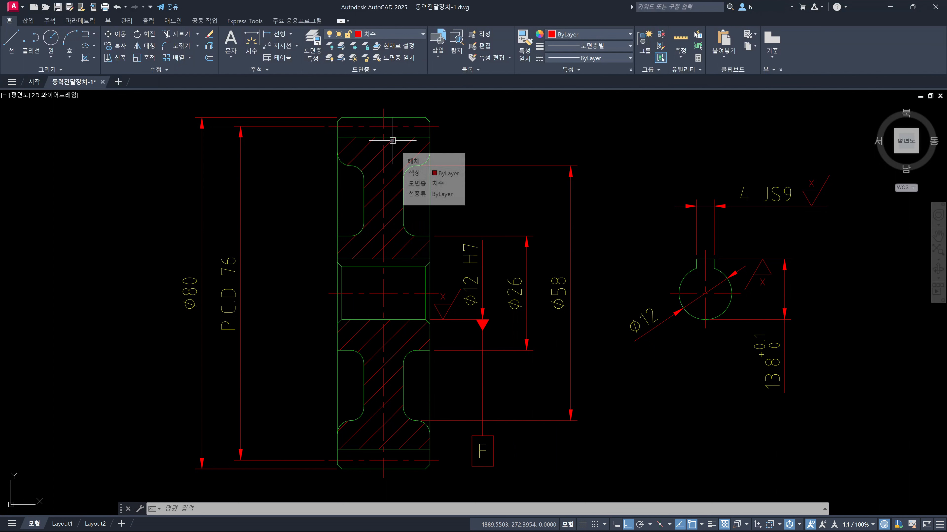
Step: Examine the bore circle's diameter dimension and the gear's outside diameter dimension
click(667, 319)
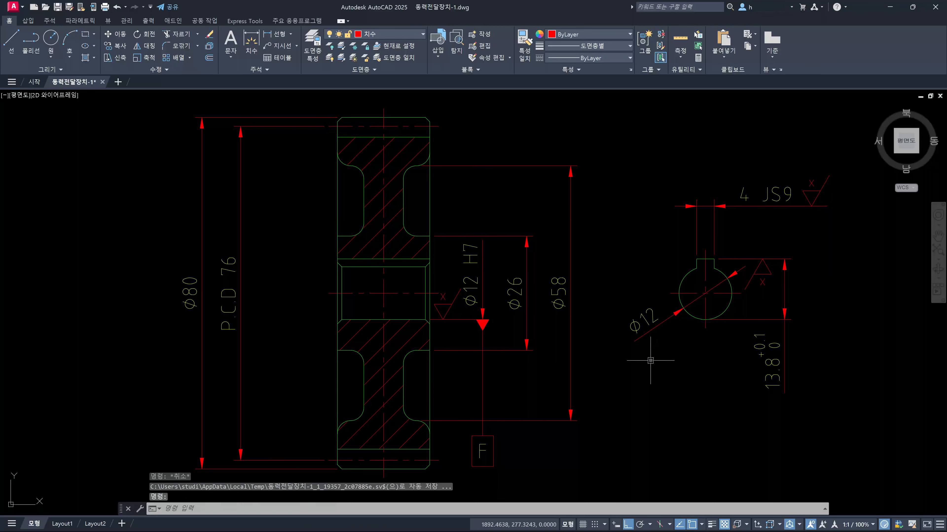
click(621, 307)
key(Escape)
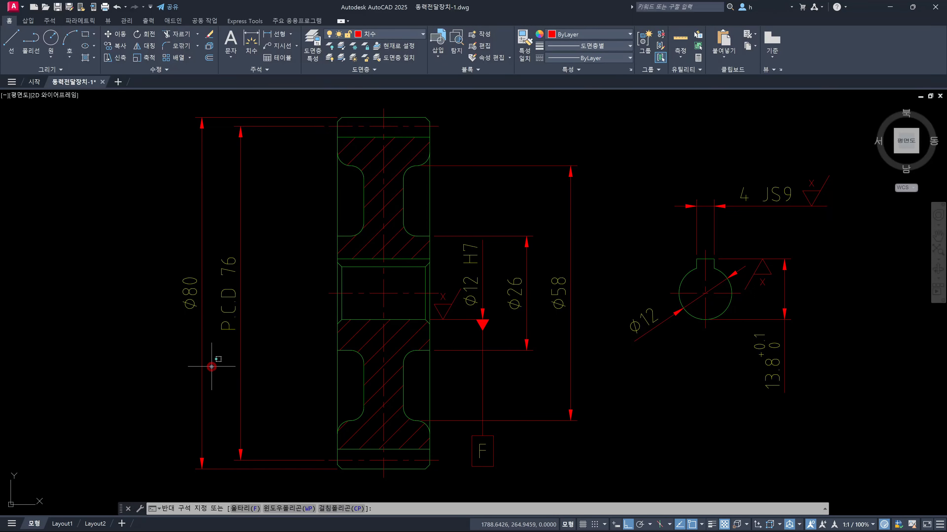
click(210, 353)
click(184, 358)
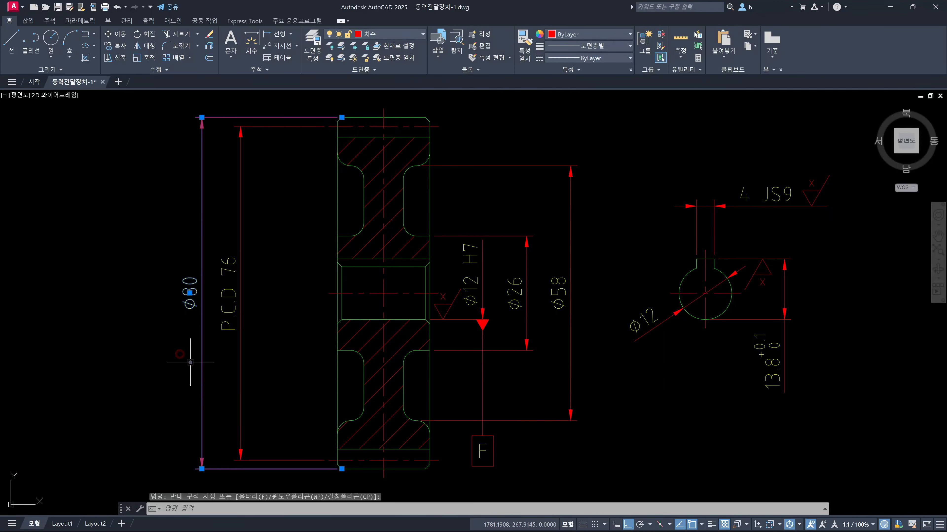
key(Escape)
click(219, 363)
click(178, 362)
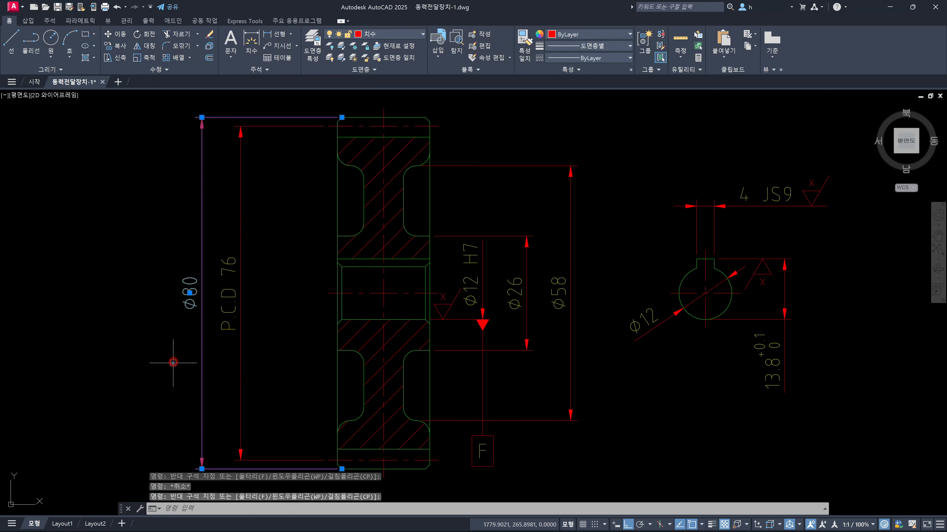
key(Escape)
Step: Undo the bore circle's diameter dimension, the P.C.D text edit, the gear's outside diameter dimension and the deletion of the P.C.D 76 dimension
key(ctrl+z)
key(ctrl+z)
key(ctrl+z)
key(ctrl+z)
key(ctrl+z)
key(ctrl+z)
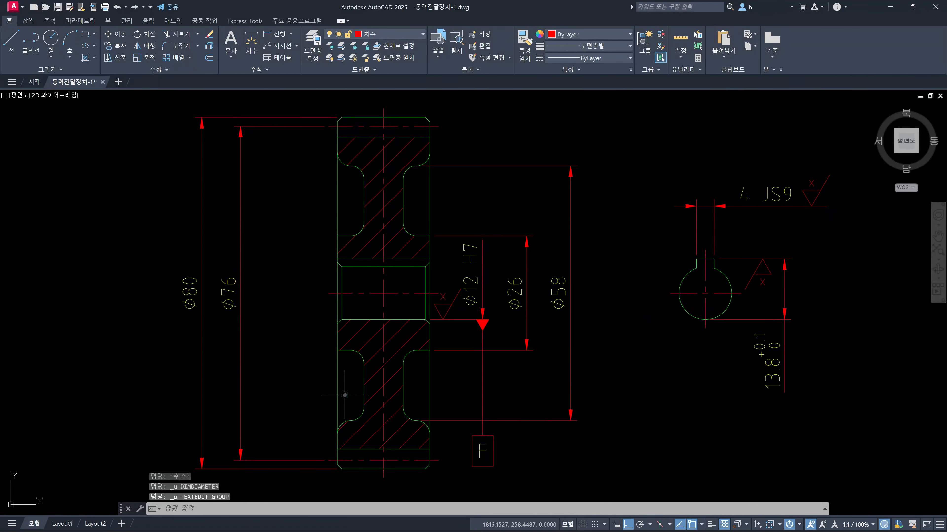
key(ctrl+z)
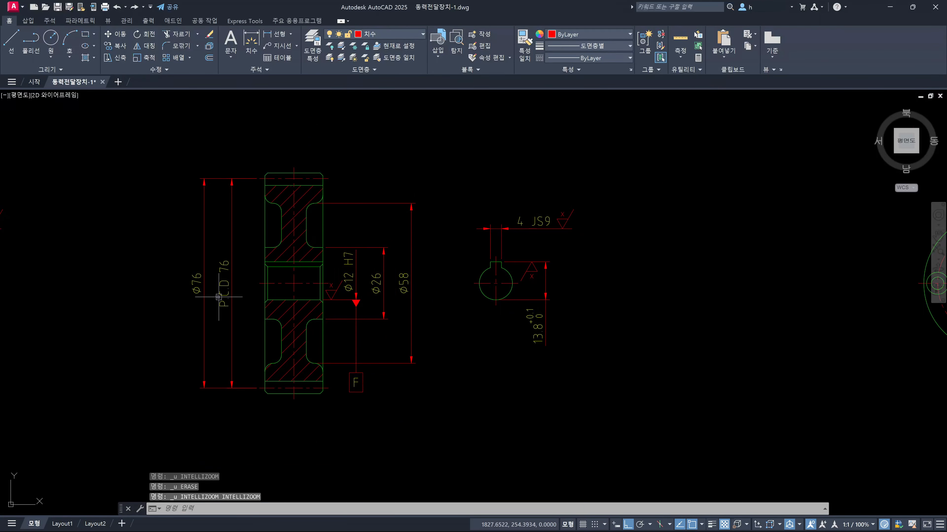
Step: Delete the outer Ø76 dimension beside the gear section, keeping the P.C.D 76 dimension
scroll(234, 304, up, 4)
middle_drag(238, 302, 223, 337)
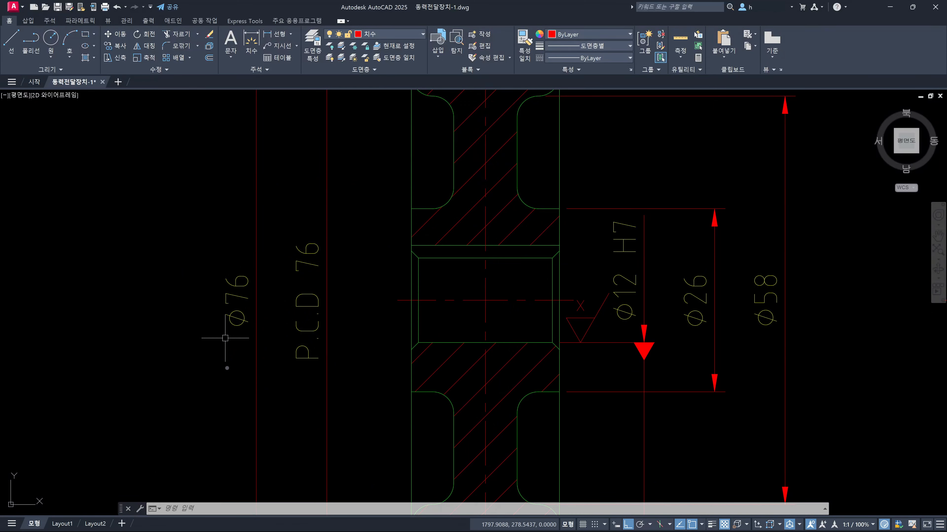
drag(286, 382, 198, 378)
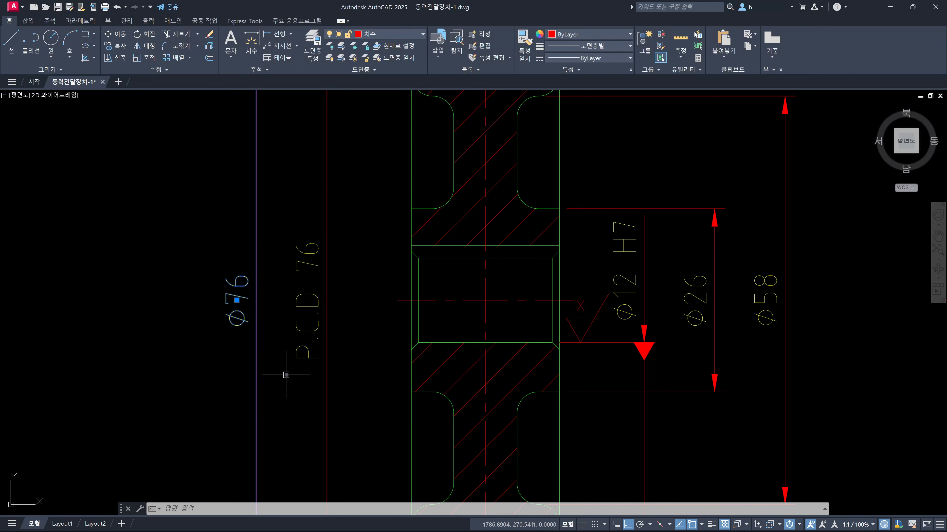
click(202, 387)
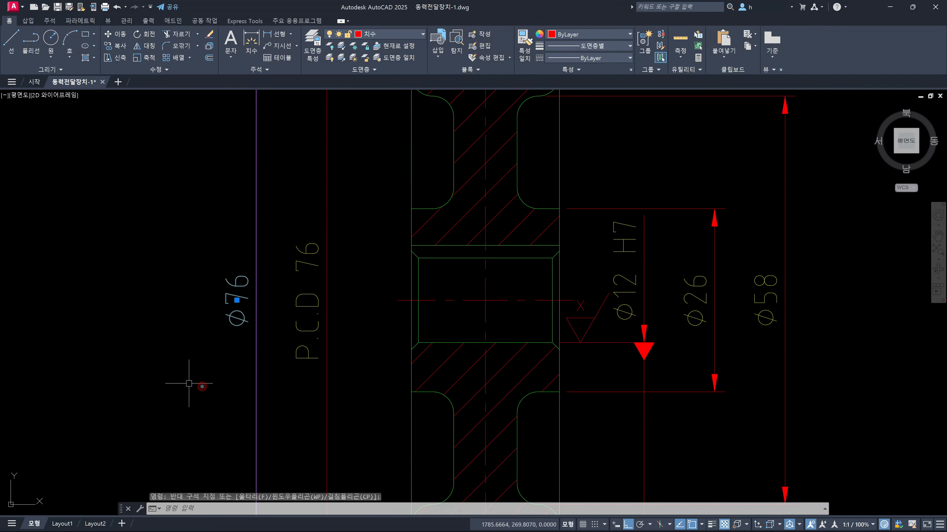
key(Delete)
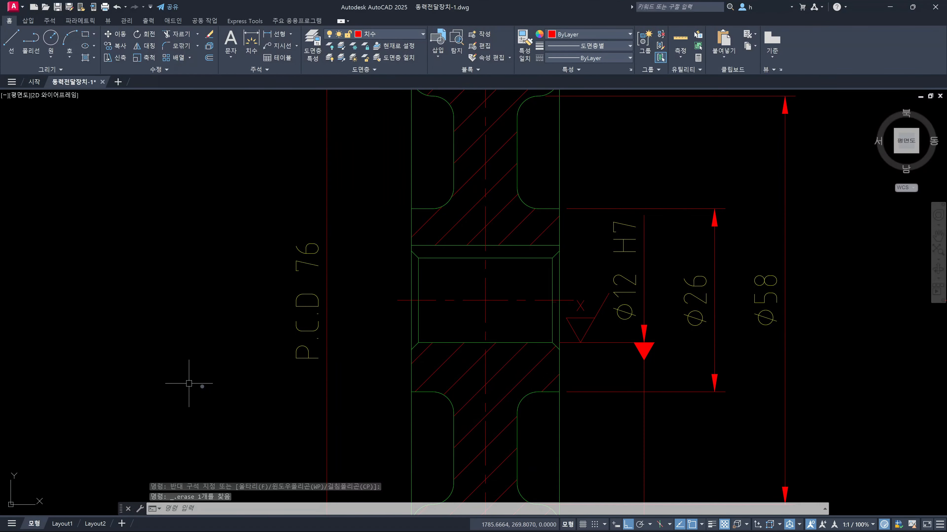
Step: Examine the P.C.D 76 pitch diameter dimension beside the gear section
scroll(224, 380, down, 3)
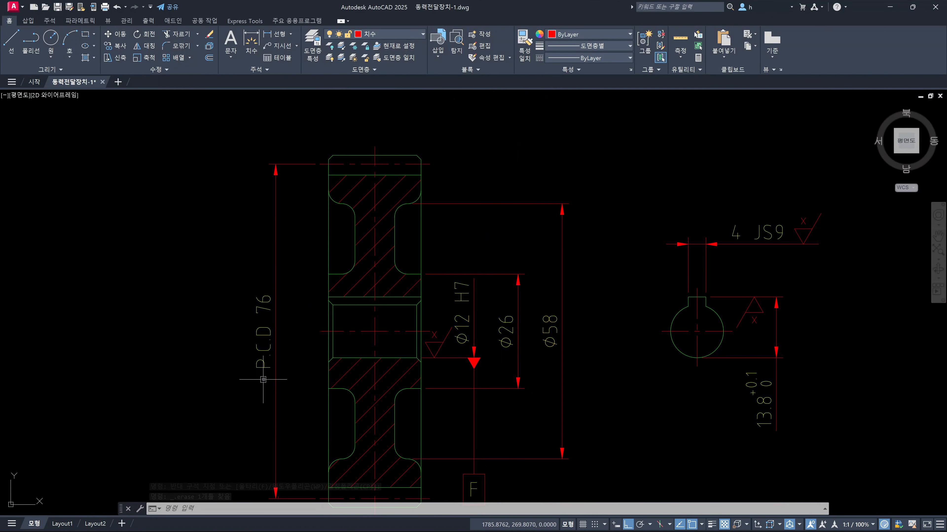
middle_drag(293, 368, 396, 322)
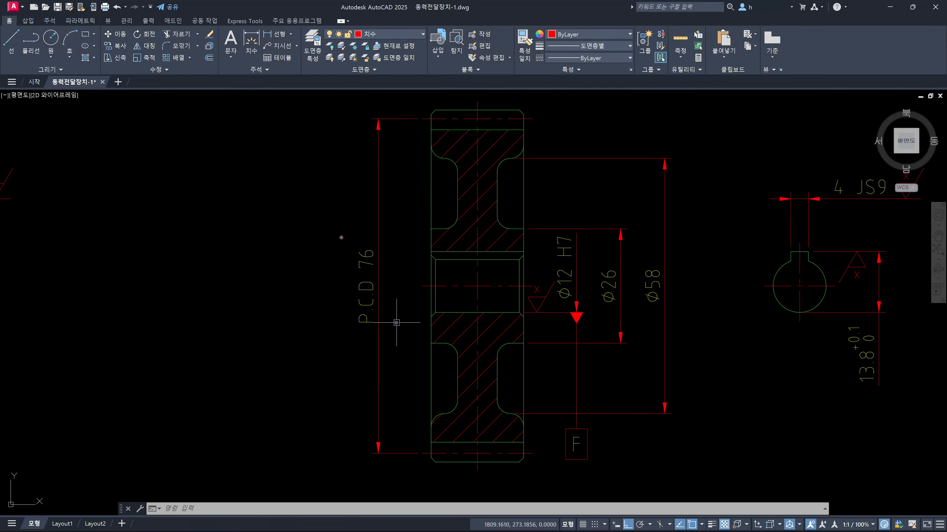
drag(341, 236, 388, 350)
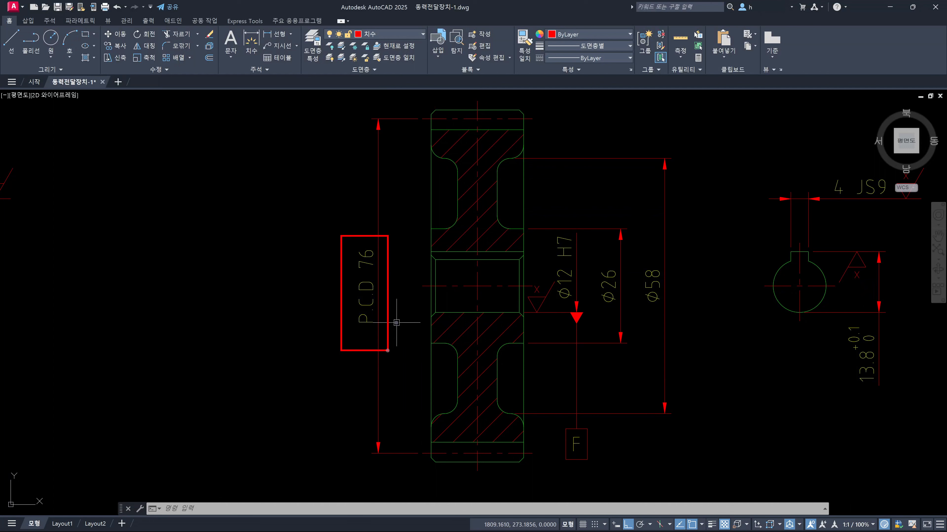
key(Escape)
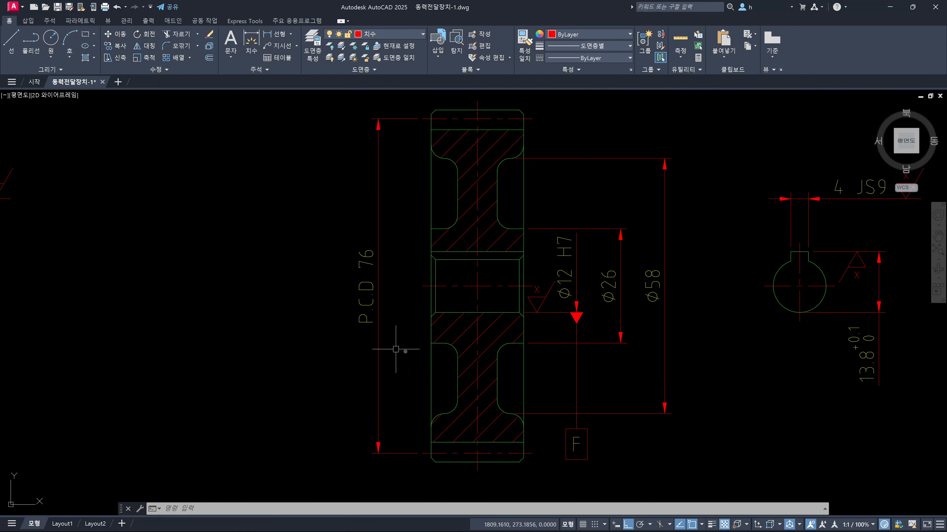
scroll(410, 351, down, 3)
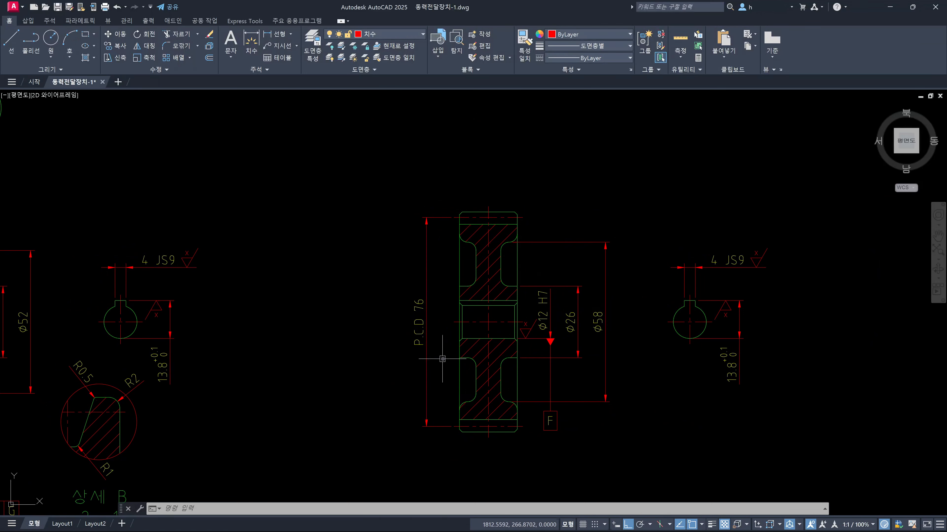
scroll(442, 359, up, 2)
click(442, 356)
click(360, 247)
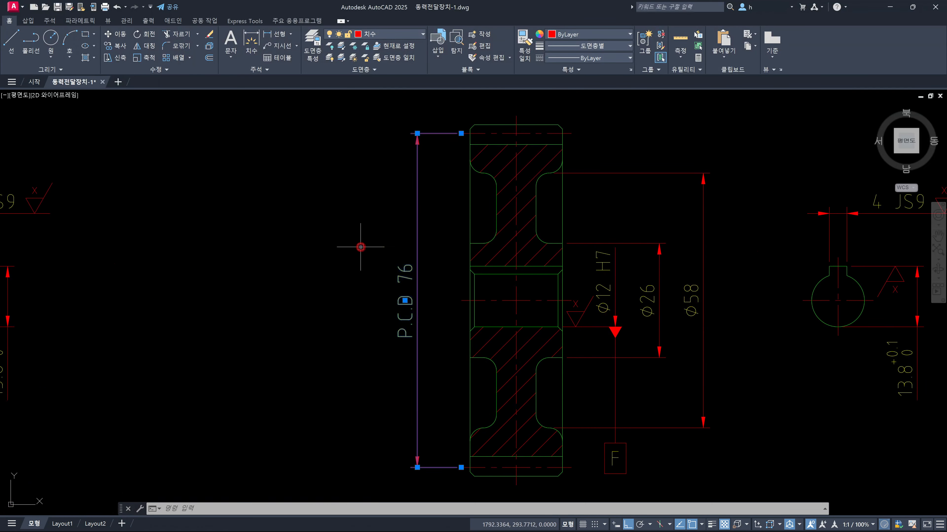
click(361, 246)
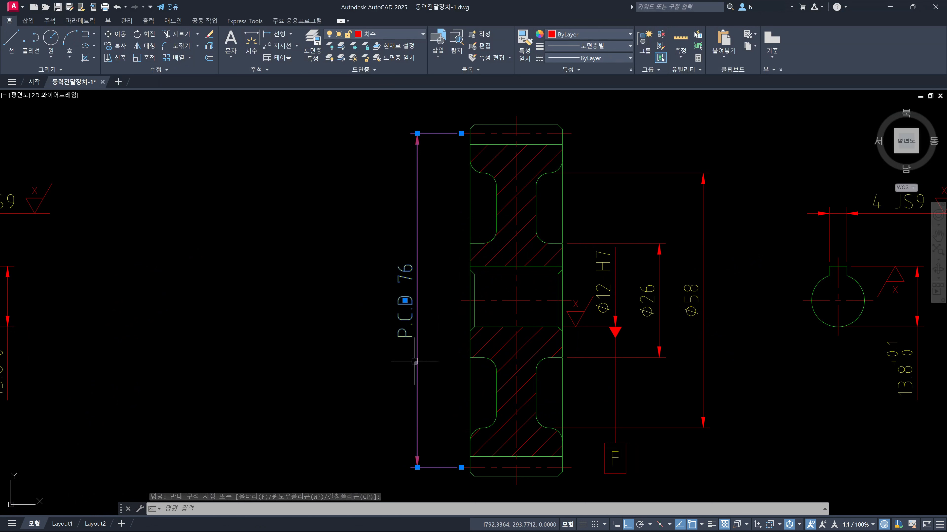
click(433, 370)
click(392, 246)
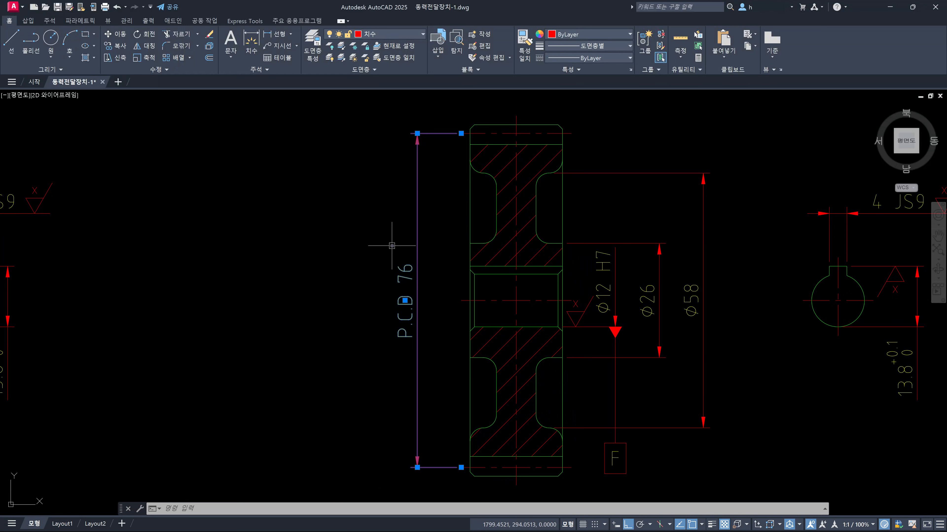
key(Escape)
middle_drag(421, 281, 445, 283)
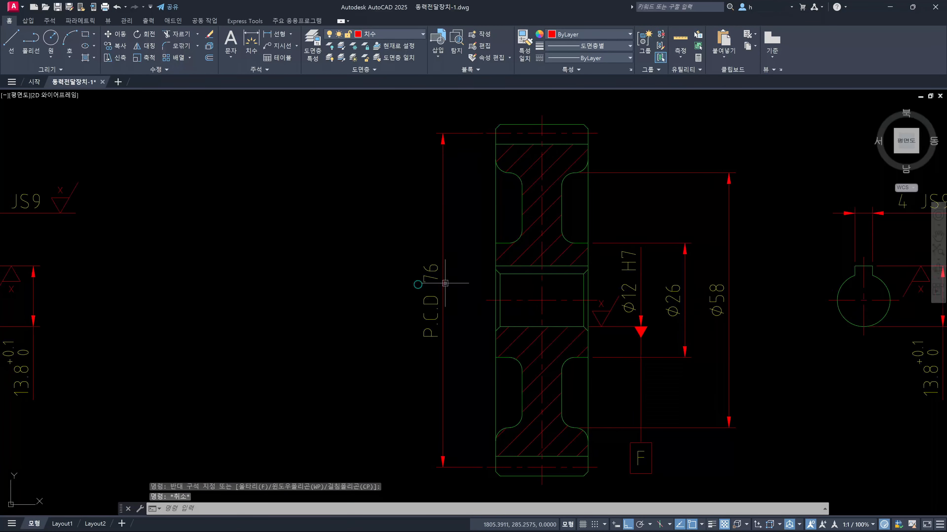
Step: Add a vertical linear dimension across the gear's outside diameter, with its dimension line aligned to the P.C.D 76 dimension line
key(Escape)
text(dl)
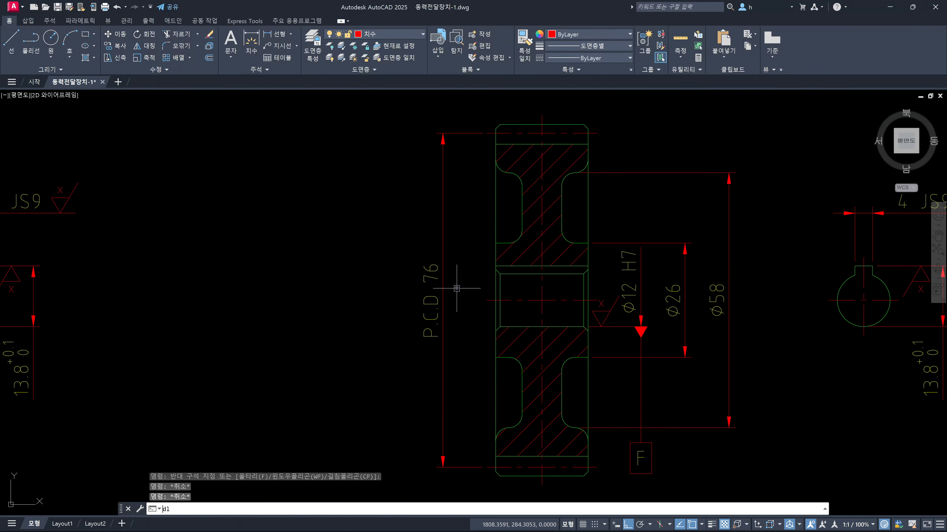
text(i)
key(Return)
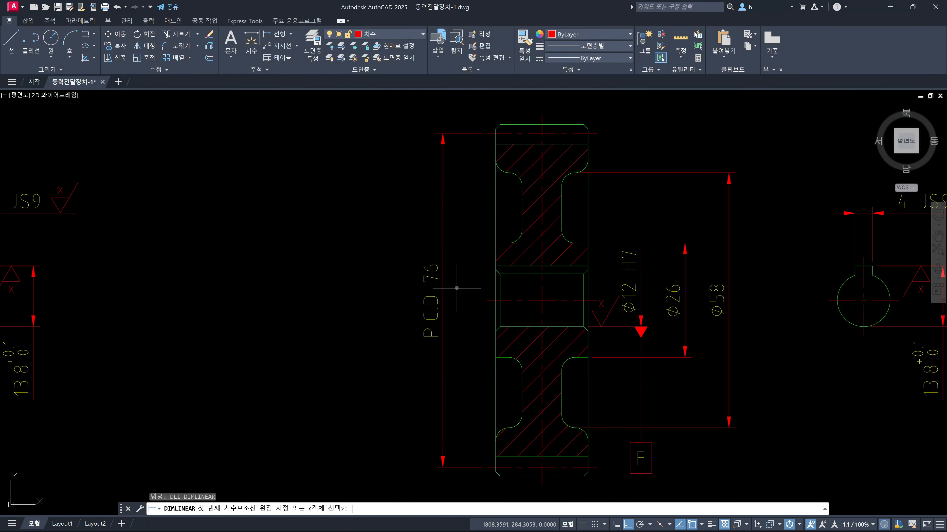
click(500, 476)
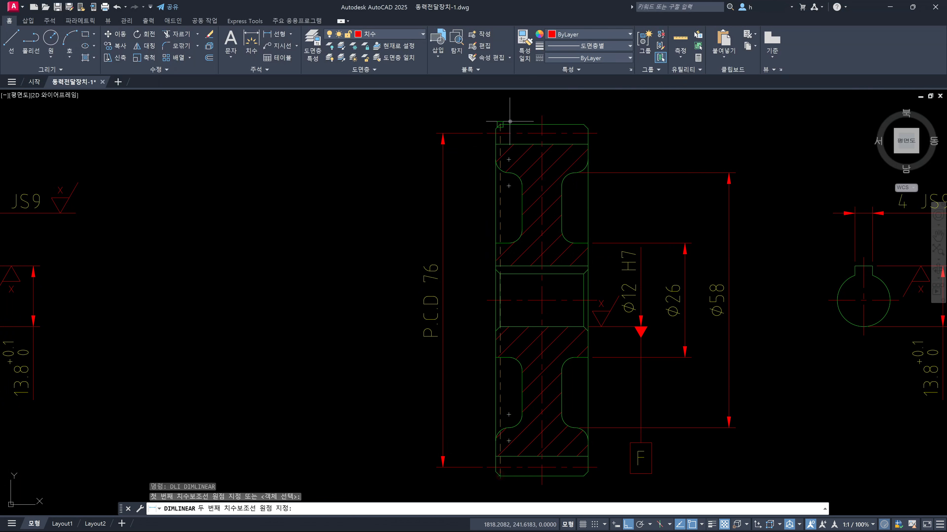
click(499, 126)
click(443, 187)
Step: Move the outside diameter's dimension line 10 units farther from the gear, outside the P.C.D 76 dimension
click(443, 182)
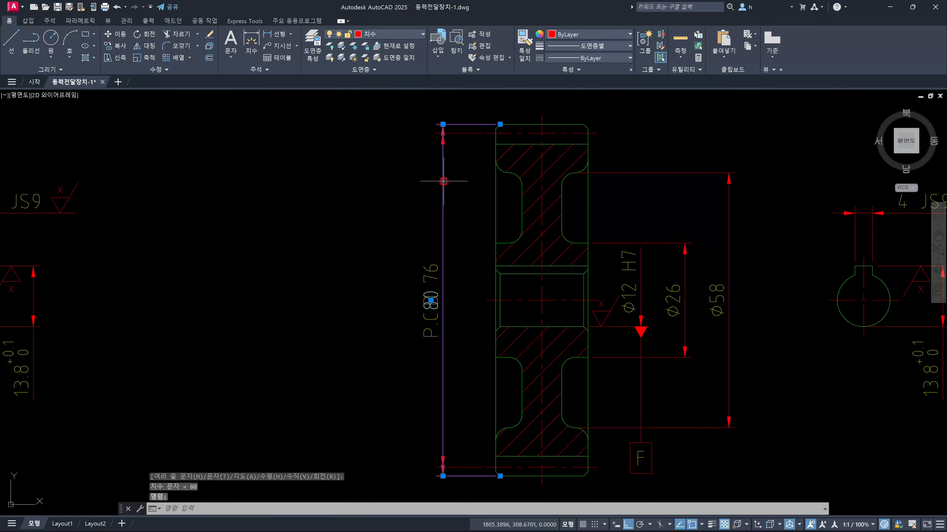
click(442, 124)
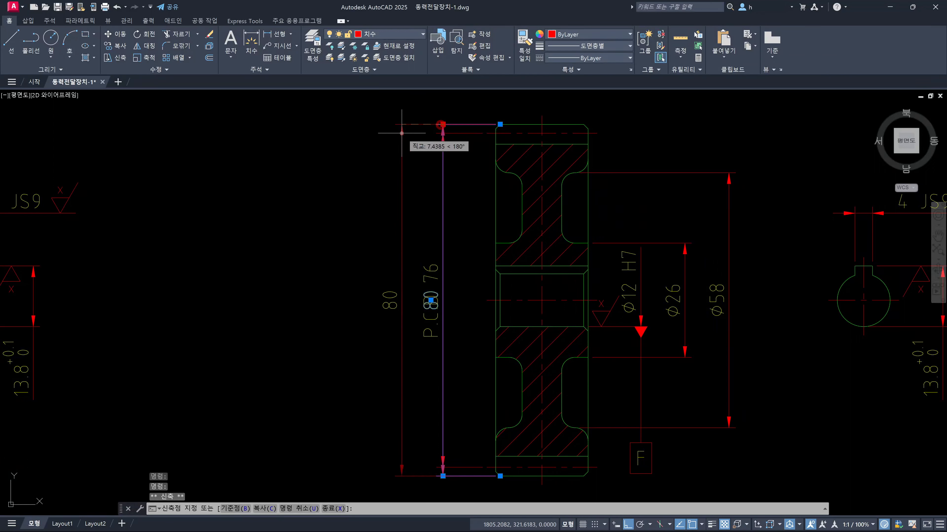
text(10)
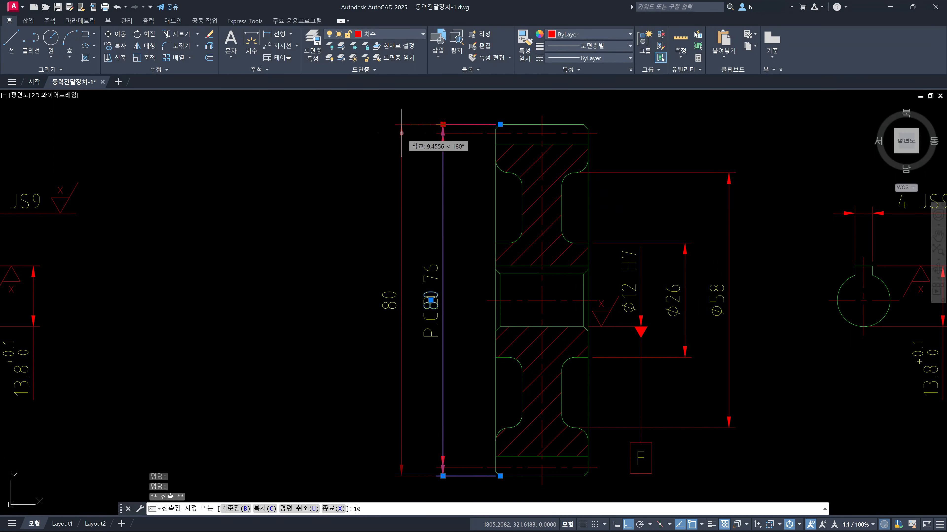
key(Return)
key(Escape)
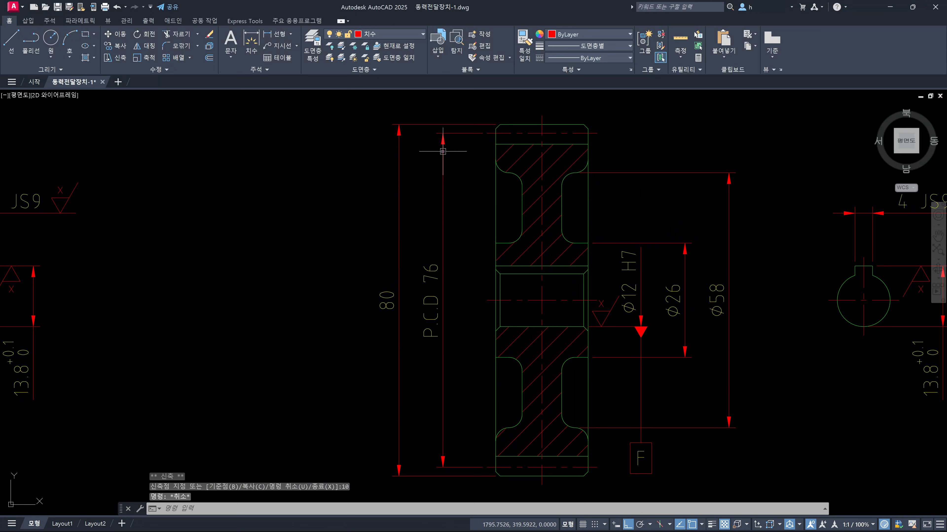
Step: Match the outside diameter dimension's properties to the Ø26 dimension so that its text gets the diameter symbol
text(MA)
key(Return)
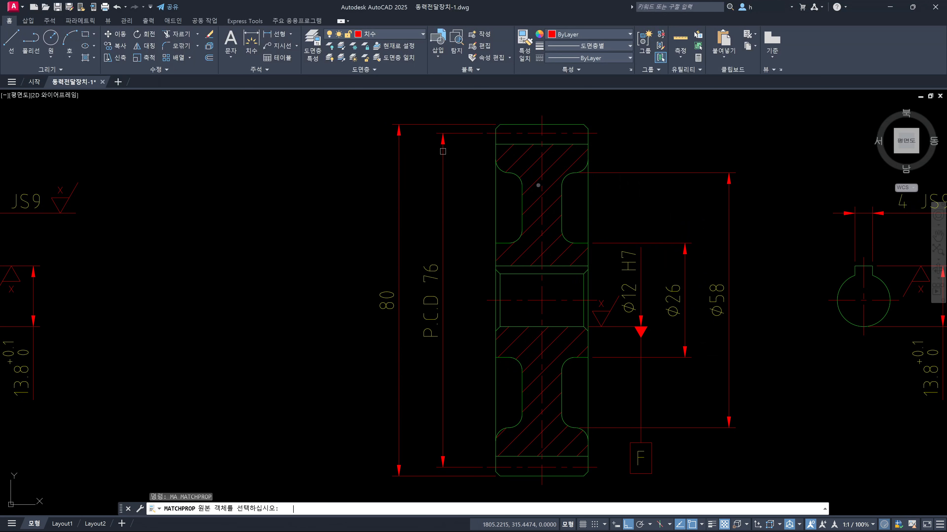
click(682, 307)
click(398, 301)
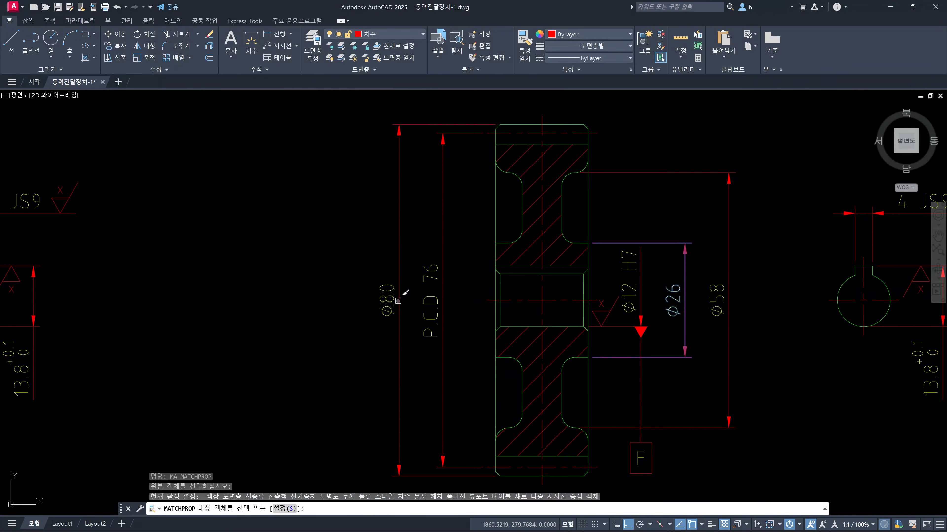
key(Escape)
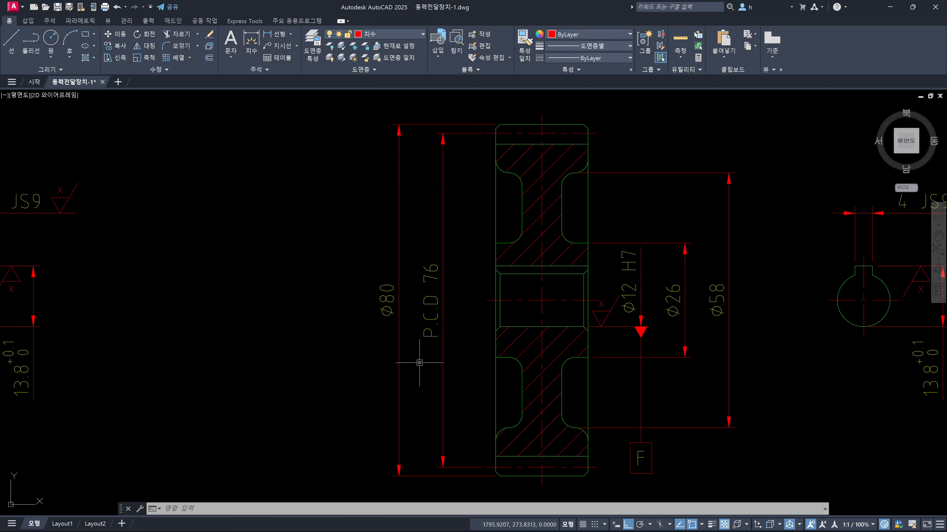
Step: Compare the P.C.D 76 pitch diameter dimension with the Ø80 outside diameter dimension beside the gear section
click(459, 326)
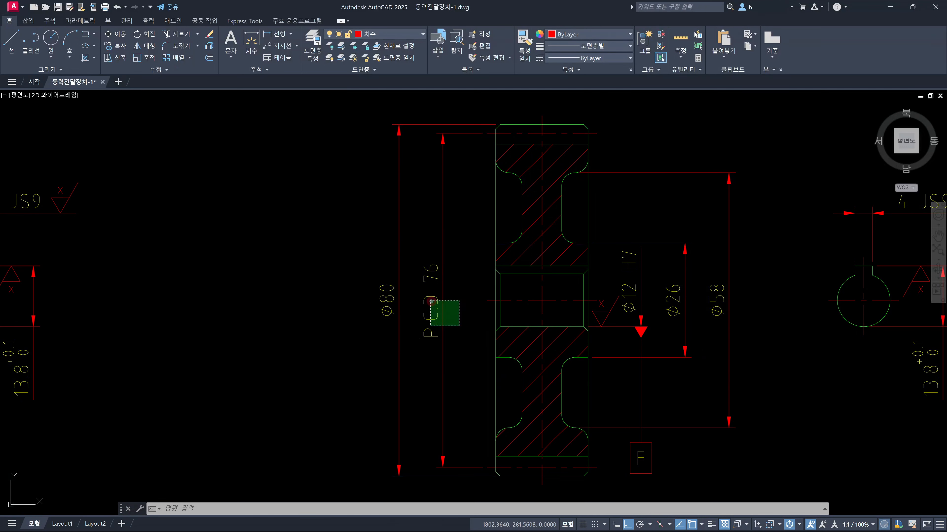
click(431, 302)
right_click(431, 301)
key(Escape)
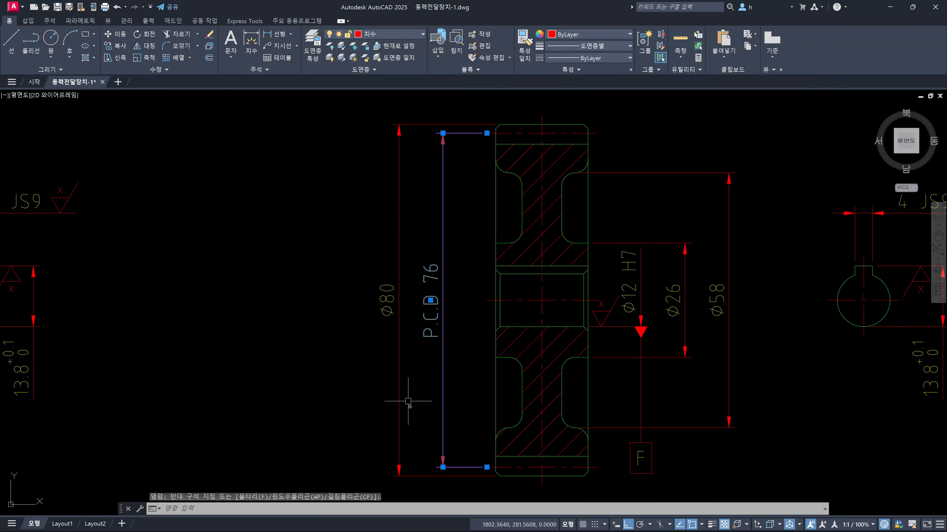
key(Escape)
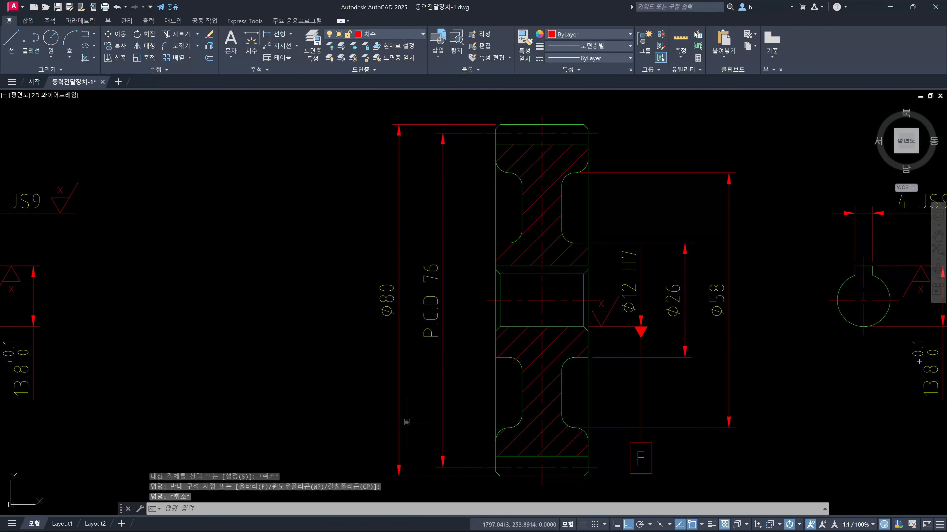
click(407, 422)
click(381, 407)
key(Escape)
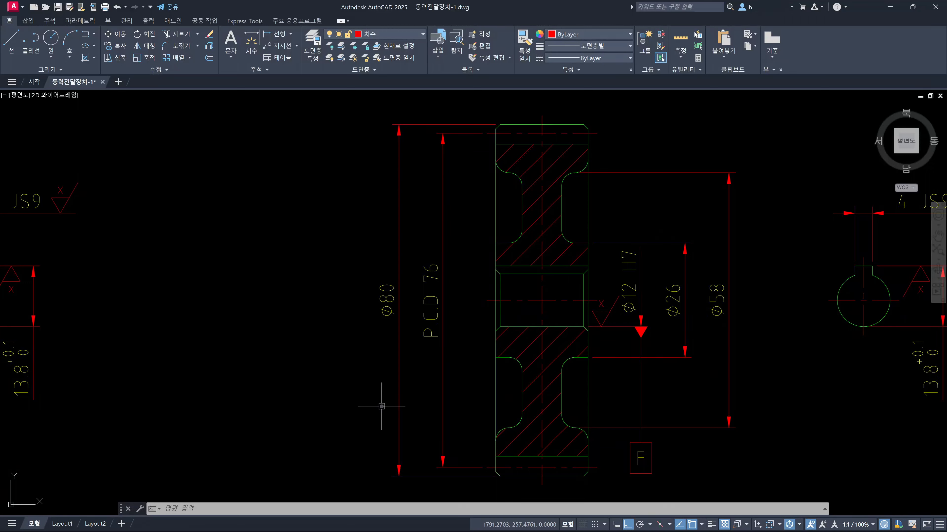
scroll(531, 371, down, 2)
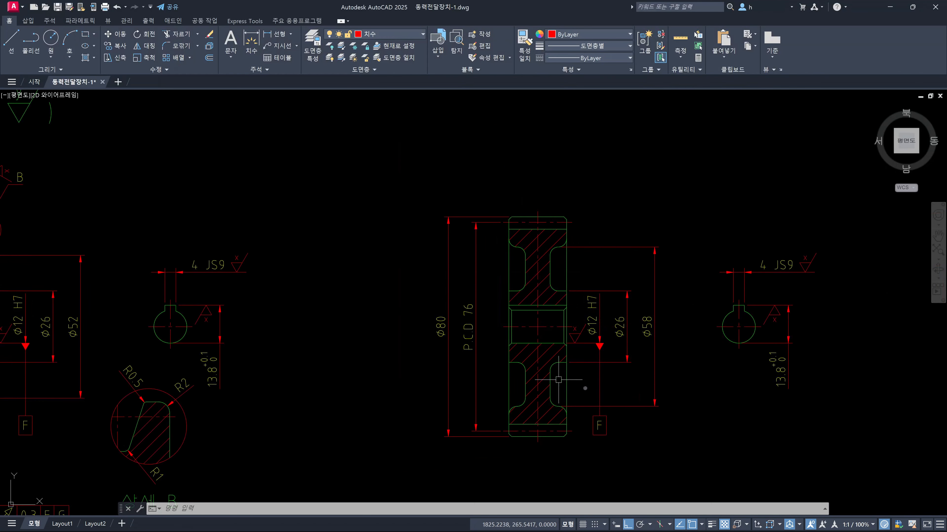
scroll(481, 360, up, 2)
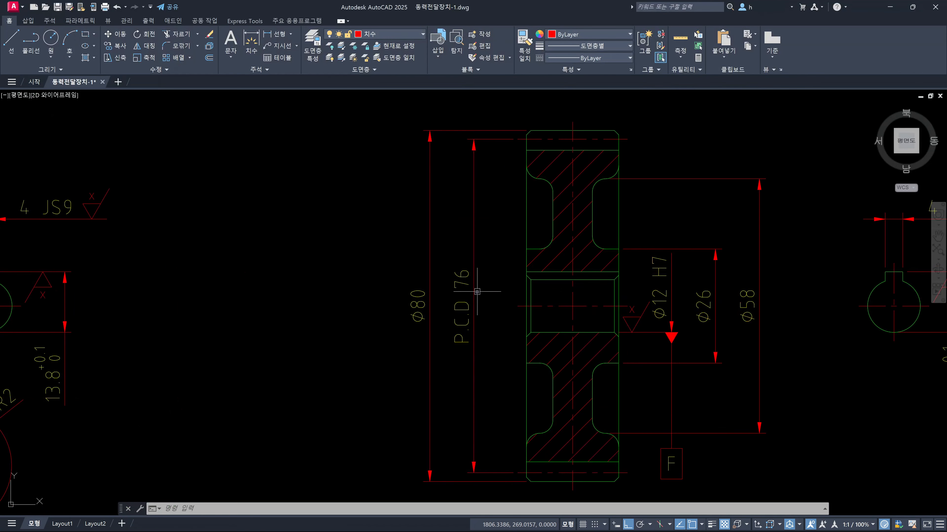
mouse_move(467, 283)
click(437, 386)
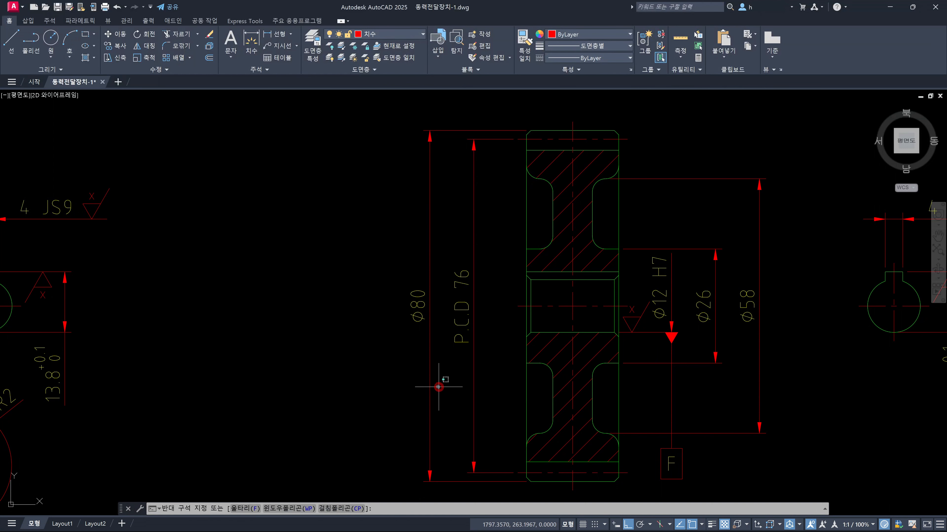
click(405, 373)
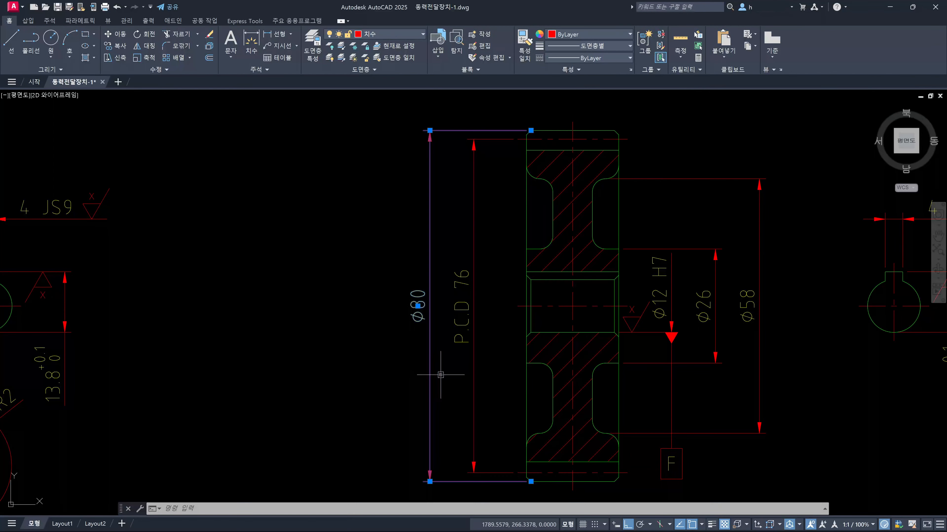
click(436, 376)
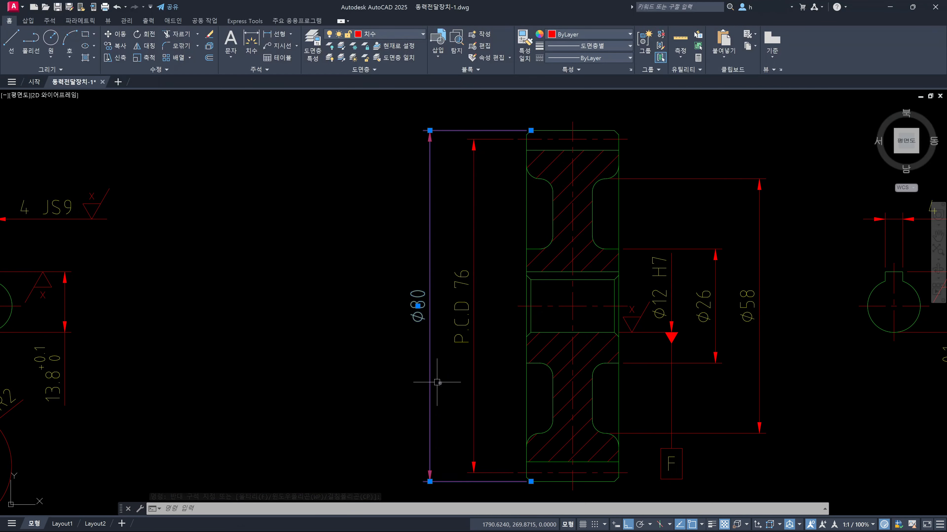
key(Escape)
click(415, 380)
key(Escape)
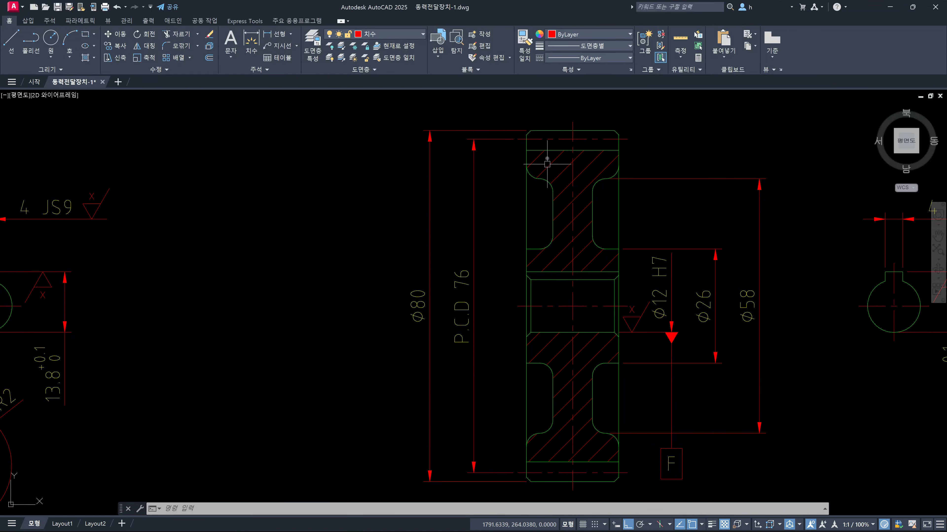
Step: Examine the hatch boundary and tooth root line near the gear's upper edge in relation to the Ø80 dimension
mouse_move(547, 153)
mouse_move(538, 158)
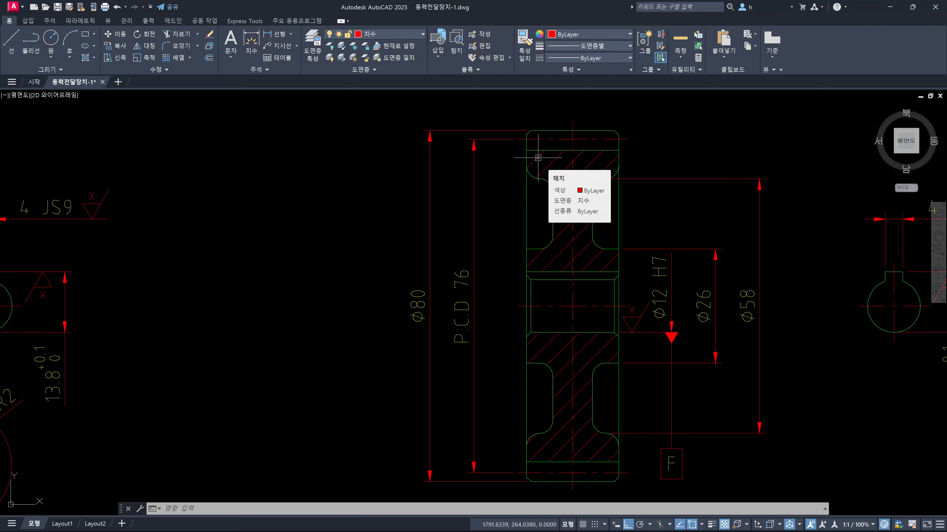
click(449, 249)
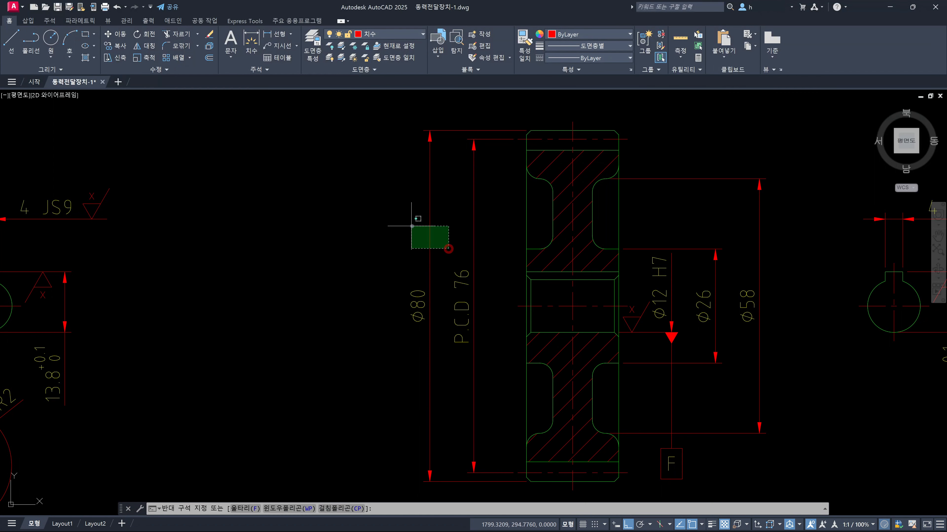
click(411, 226)
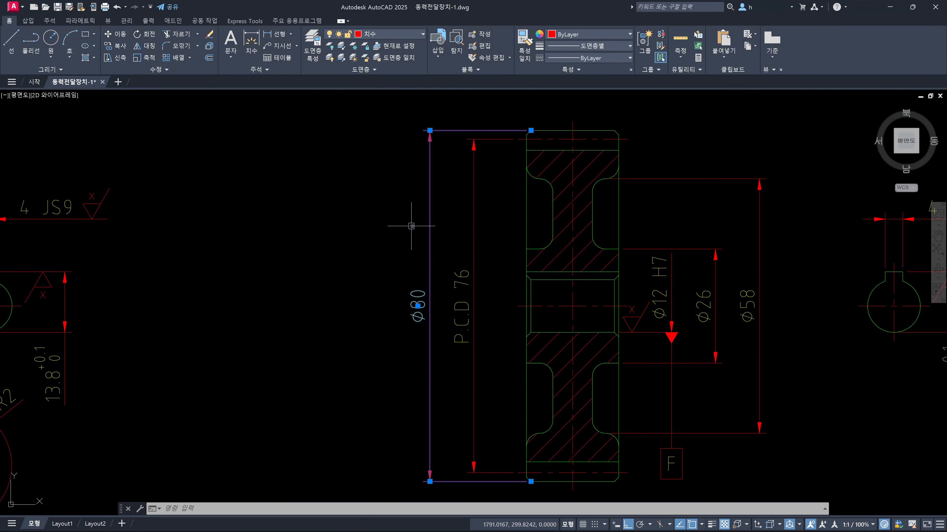
key(Escape)
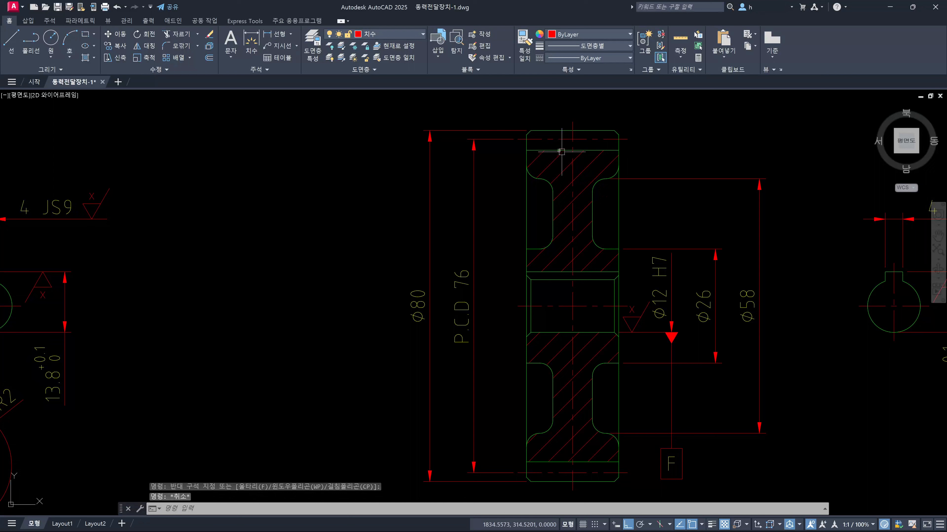
click(556, 149)
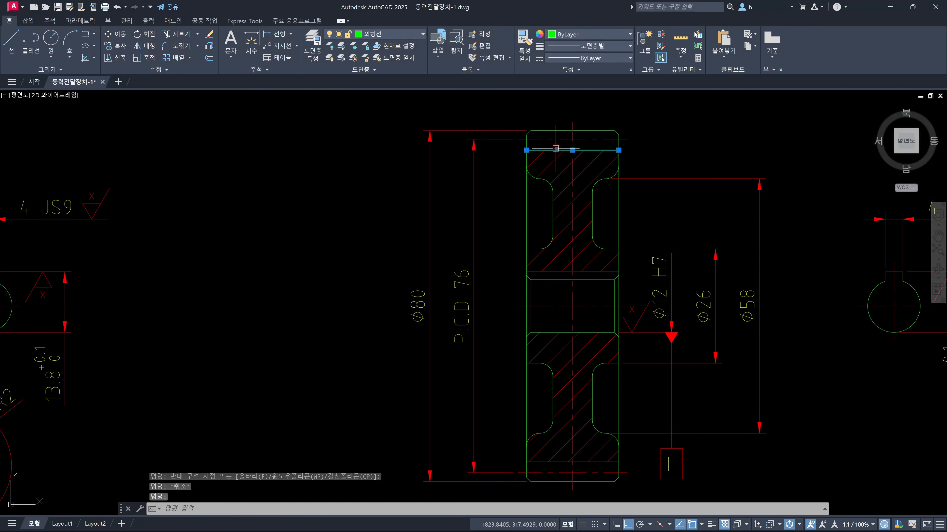
key(Escape)
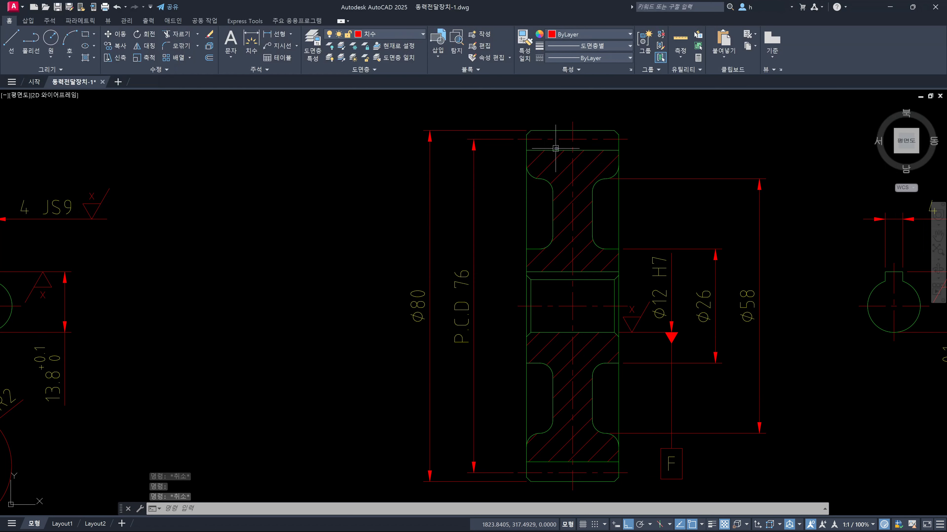
key(Escape)
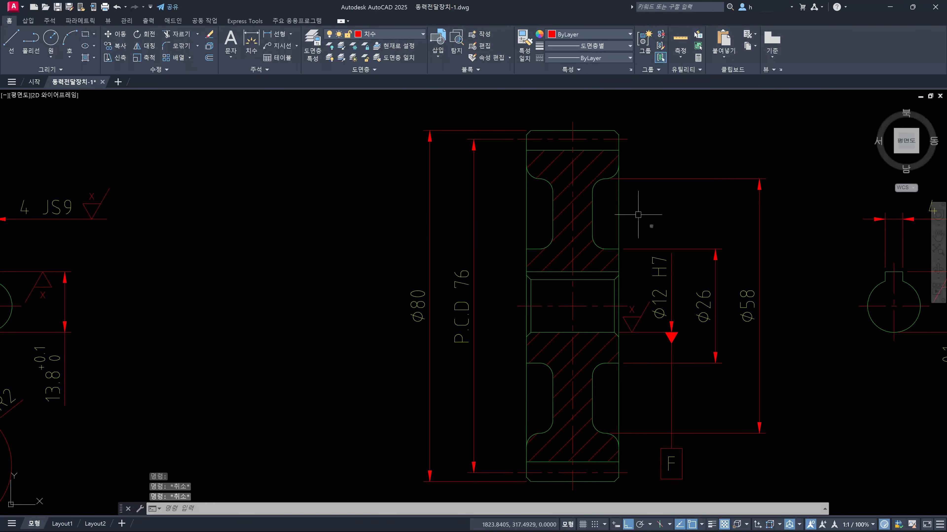
Step: Add a horizontal linear dimension across the thickness of the gear's upper web, with its dimension line on the gear's top edge
scroll(658, 235, down, 2)
scroll(649, 240, up, 1)
middle_drag(585, 242, 618, 252)
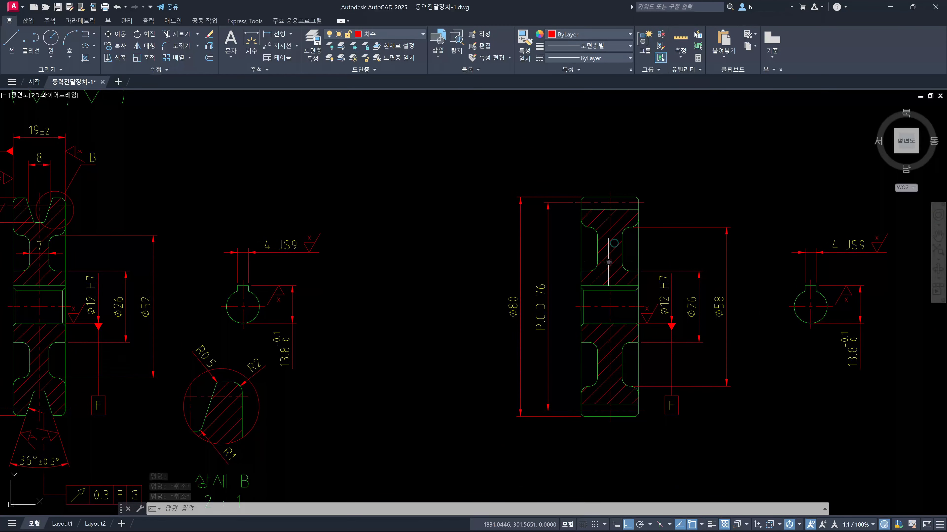
scroll(611, 248, up, 2)
scroll(612, 240, down, 2)
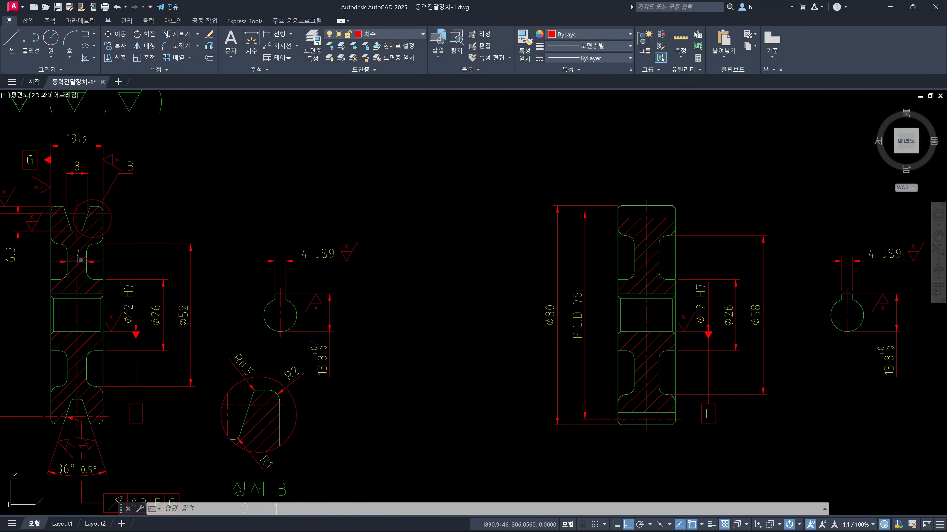
middle_drag(647, 258, 637, 266)
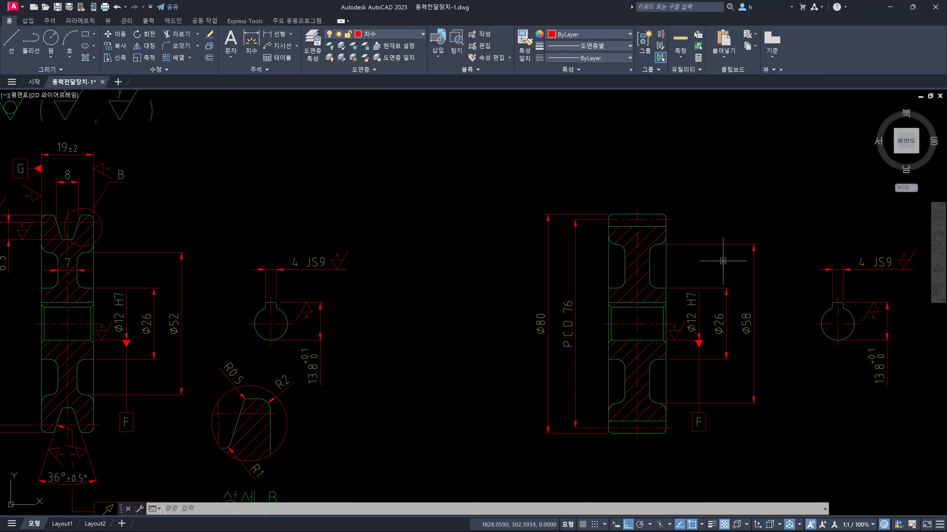
scroll(634, 242, up, 2)
key(Escape)
key(Escape)
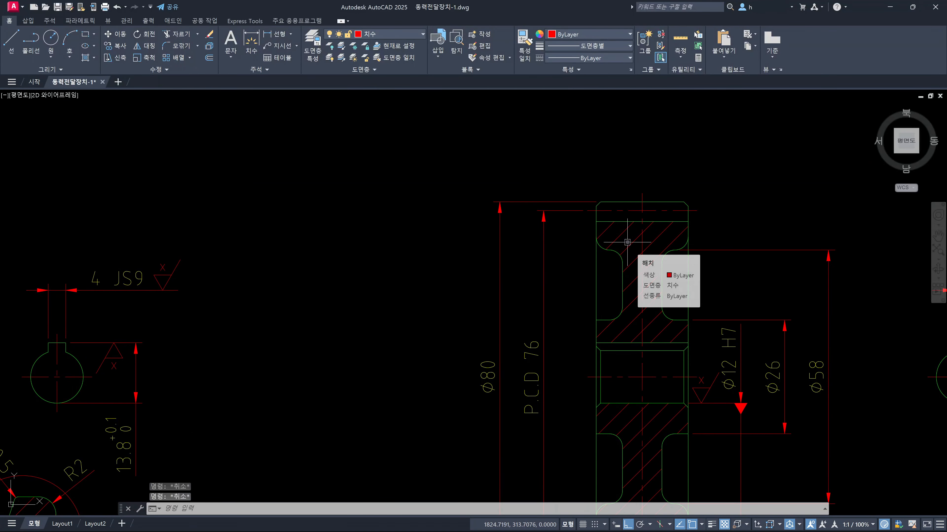
text(dli)
key(Return)
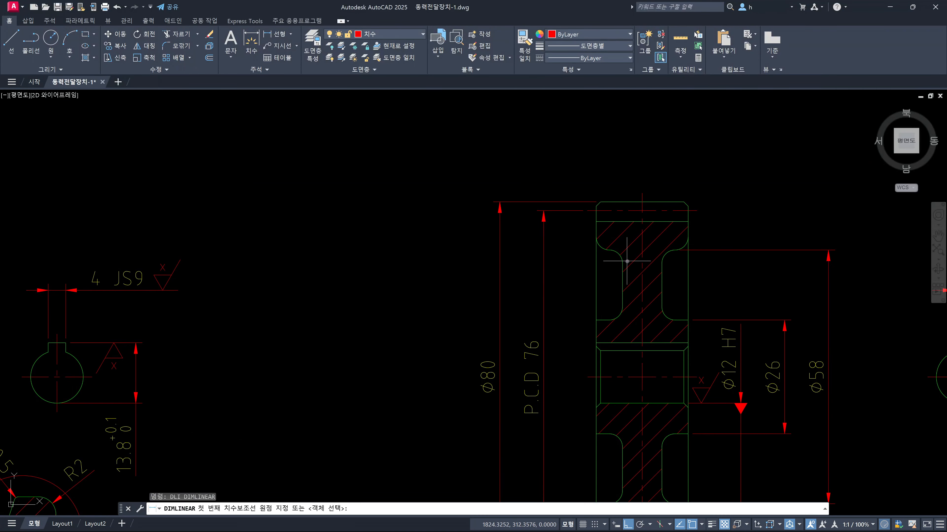
click(623, 261)
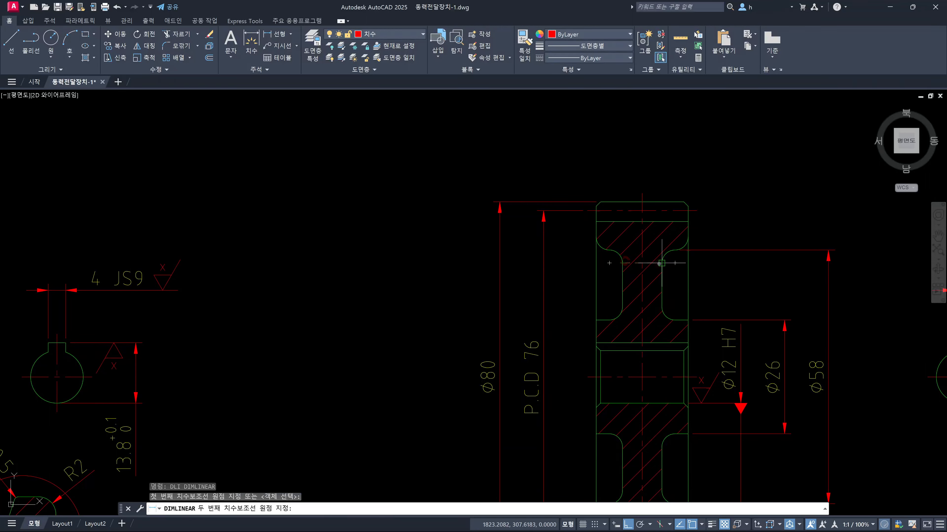
click(661, 263)
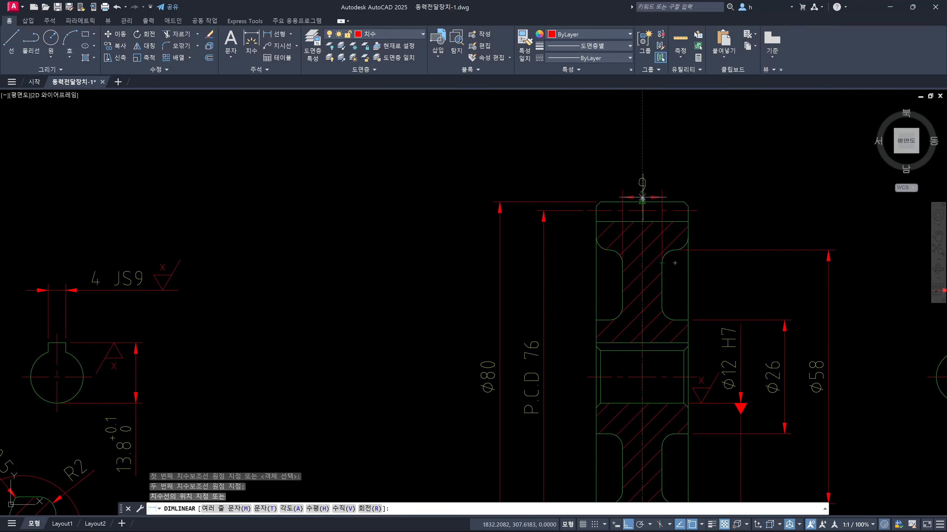
click(641, 199)
Step: Move the web thickness dimension line 12 units up from the gear's top edge
click(650, 201)
click(661, 201)
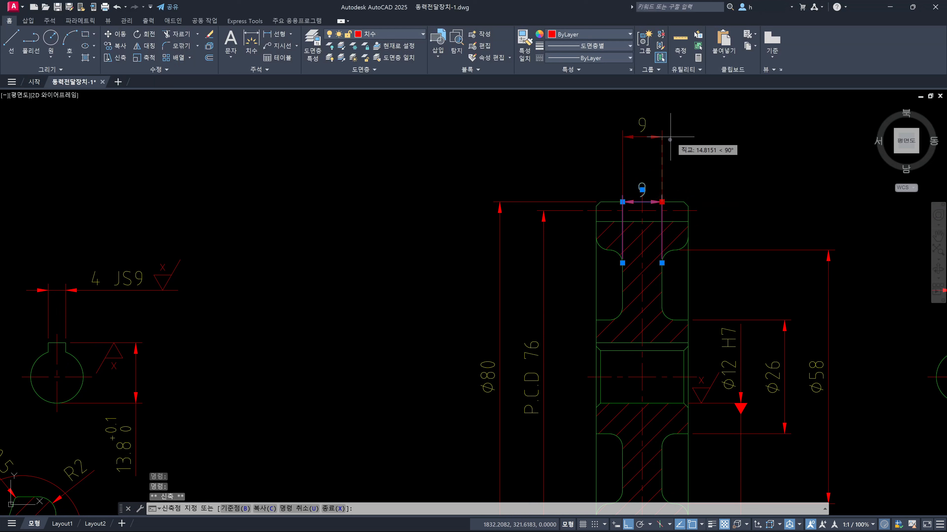
text(12)
key(Return)
key(Escape)
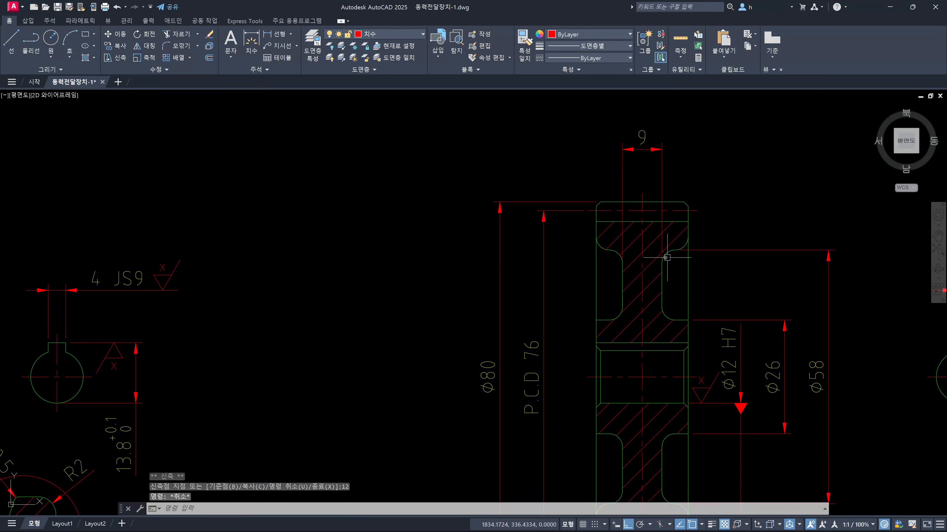
Step: Delete the web thickness dimension above the gear section
click(669, 170)
click(656, 162)
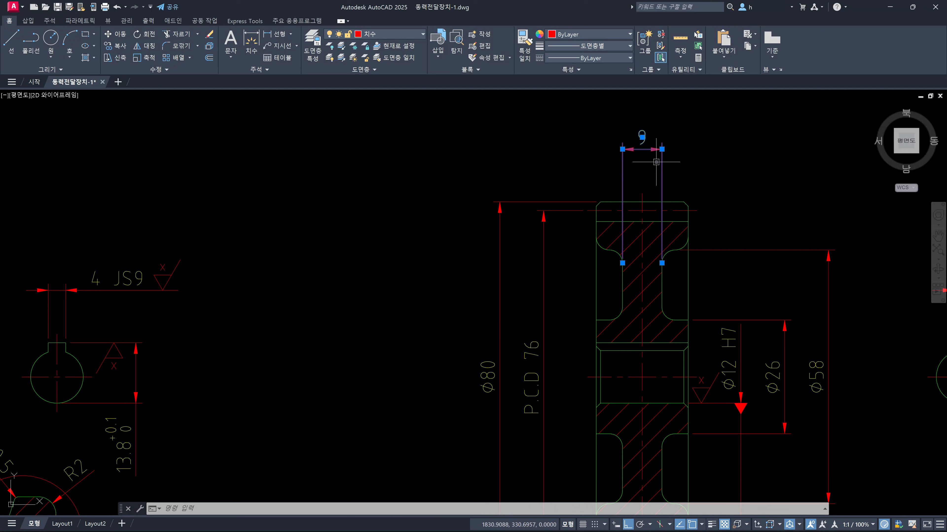
click(656, 162)
key(Escape)
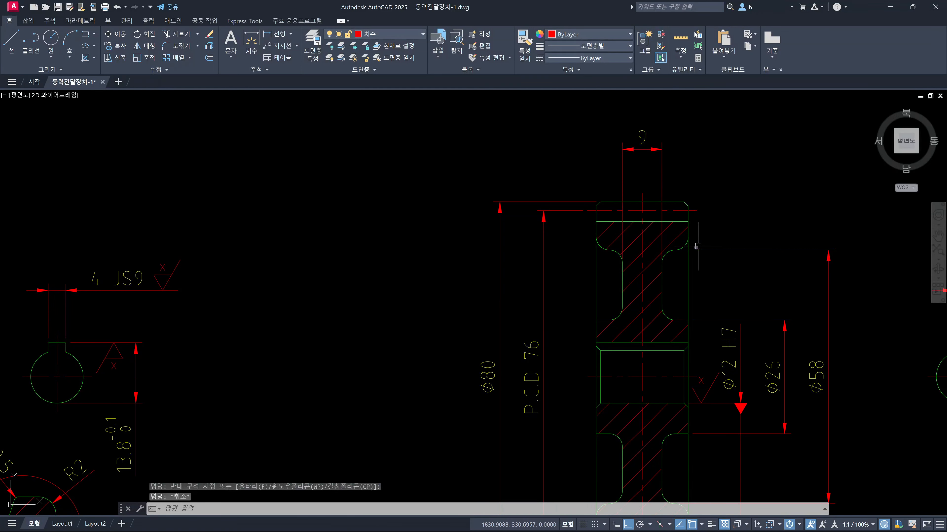
key(Escape)
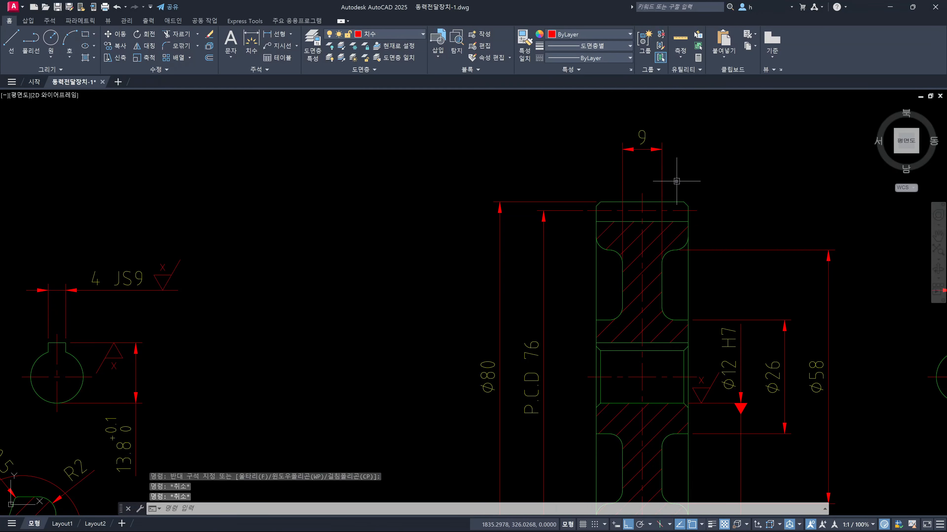
click(626, 174)
key(Delete)
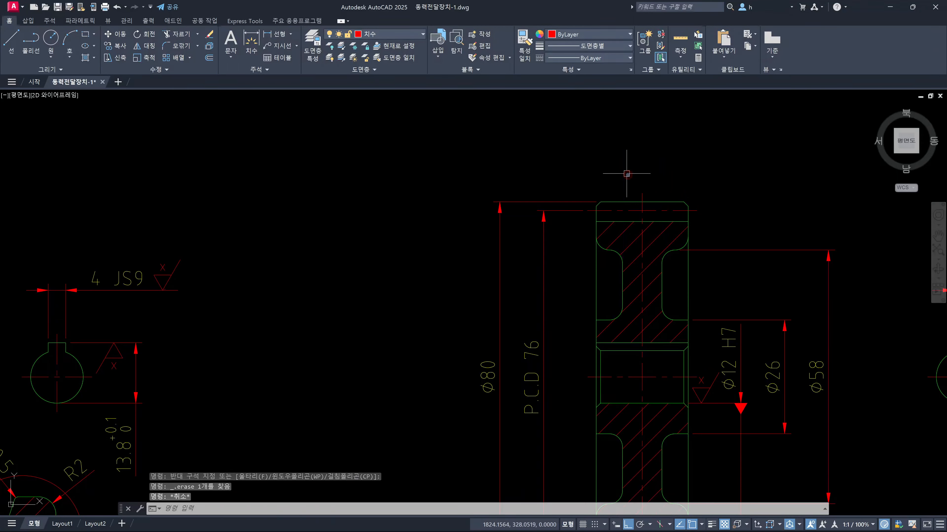
Step: Add a horizontal linear dimension from the web's right face to the gear's right face, with its dimension line on the gear's top edge
text(DLI)
key(Return)
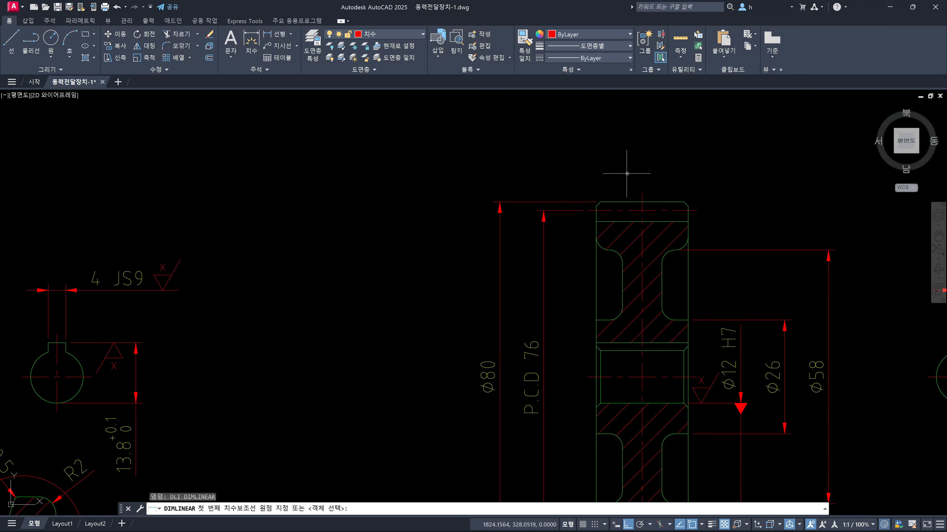
click(661, 264)
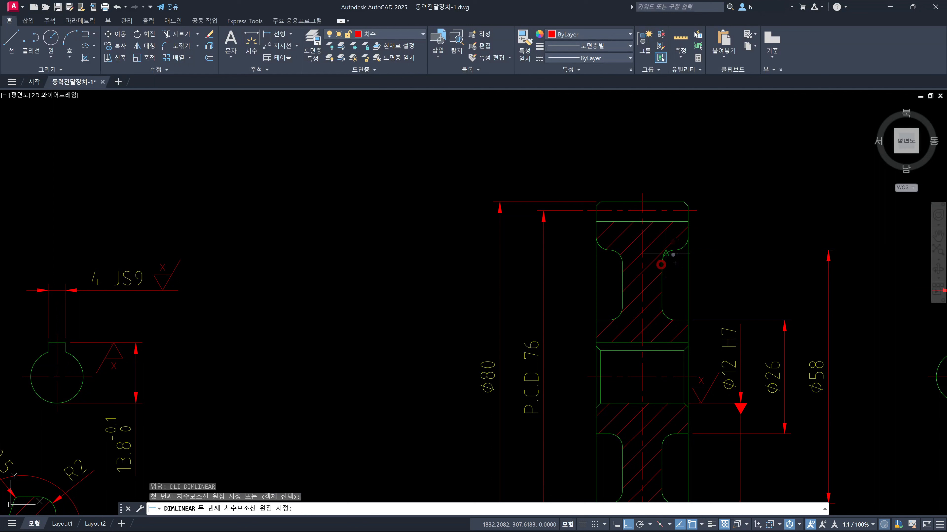
click(687, 203)
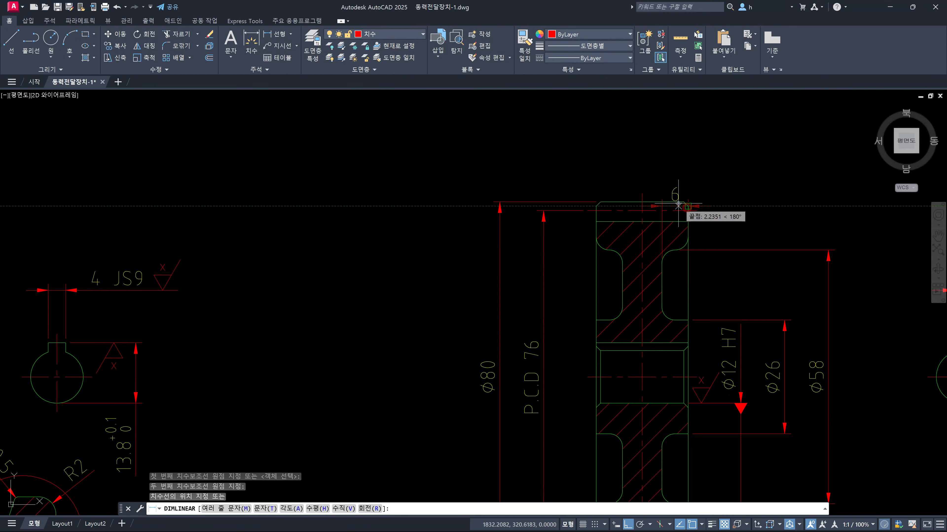
scroll(681, 203, up, 2)
click(689, 201)
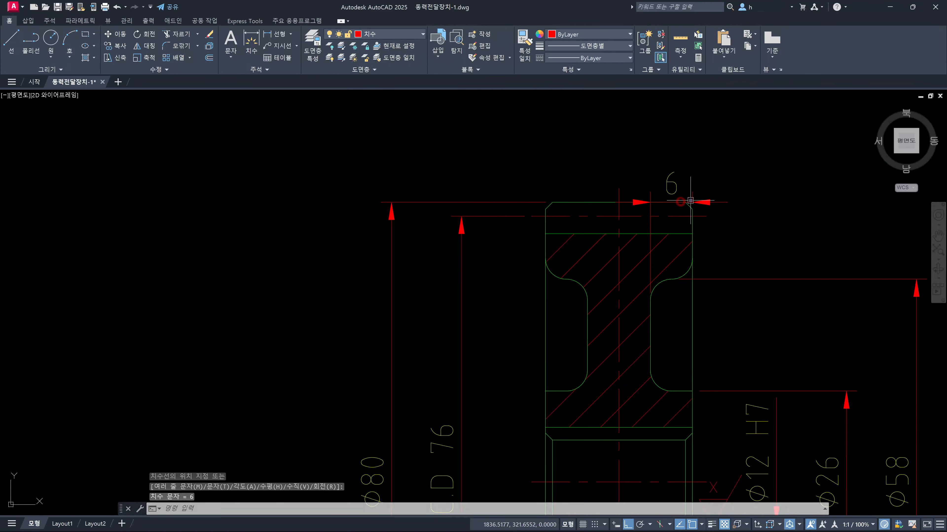
Step: Move the right recess depth dimension line 12 units up from the gear's top edge
click(690, 201)
click(691, 201)
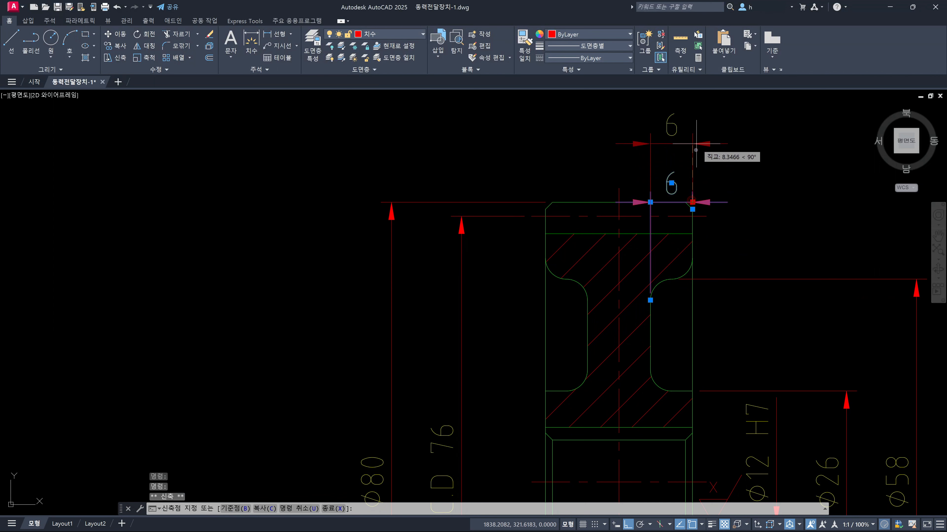
text(12)
key(Return)
key(Escape)
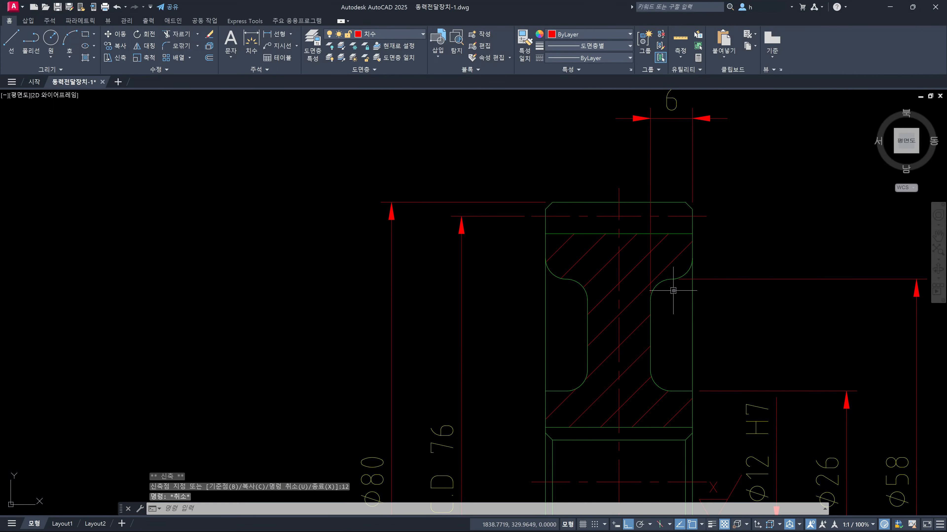
middle_drag(669, 248, 680, 294)
text(MI)
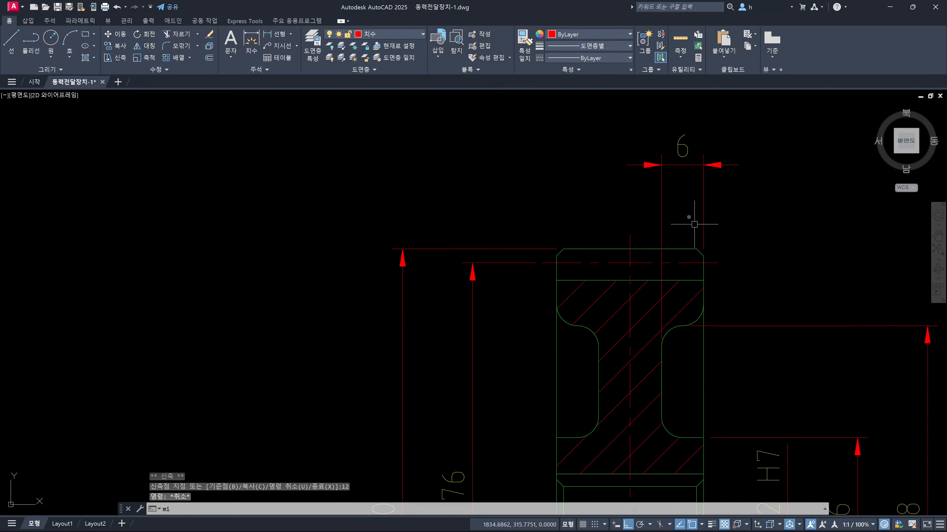
key(Return)
key(Escape)
key(Escape)
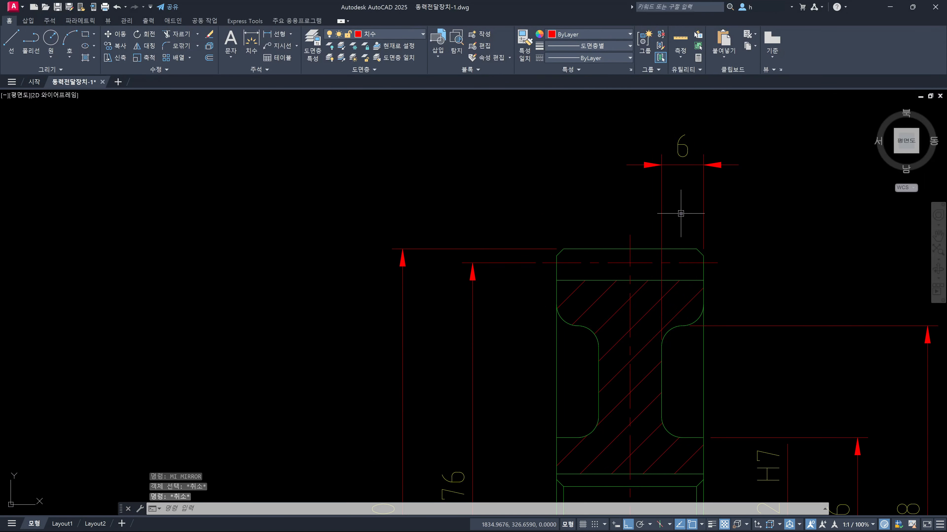
Step: Mirror the right recess depth dimension about the gear section's vertical centerline, keeping the original
text(MI)
key(Return)
click(681, 213)
click(650, 209)
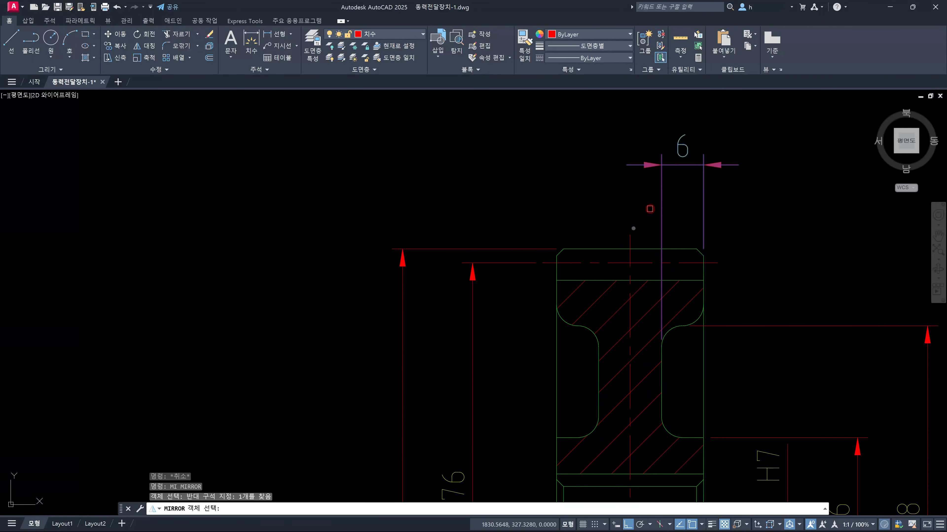
key(Return)
click(629, 236)
click(633, 207)
key(Return)
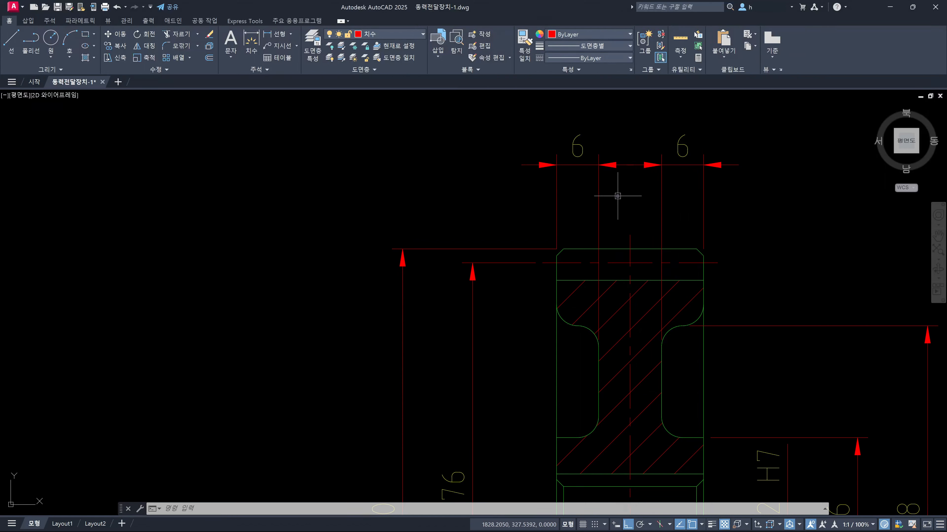
Step: Delete the right recess depth dimension above the gear section and undo the deletion
click(679, 203)
click(650, 197)
key(Delete)
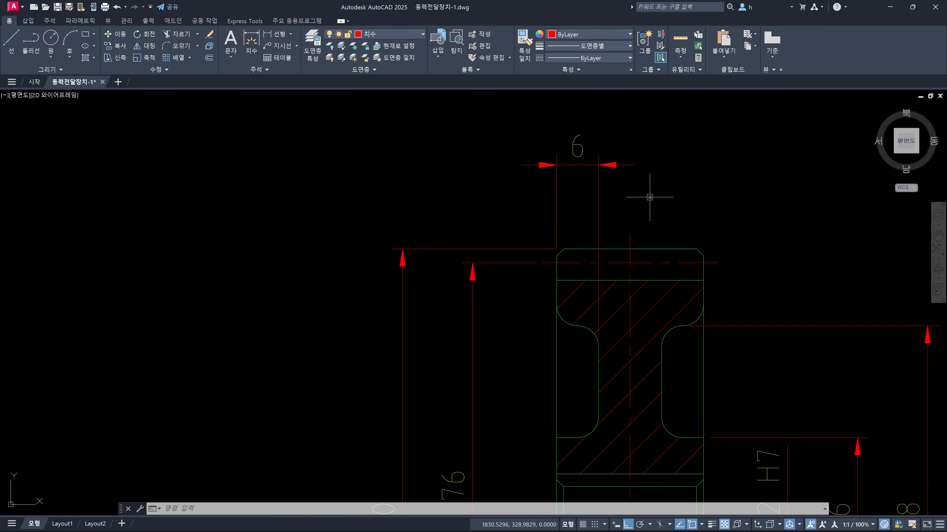
key(ctrl+z)
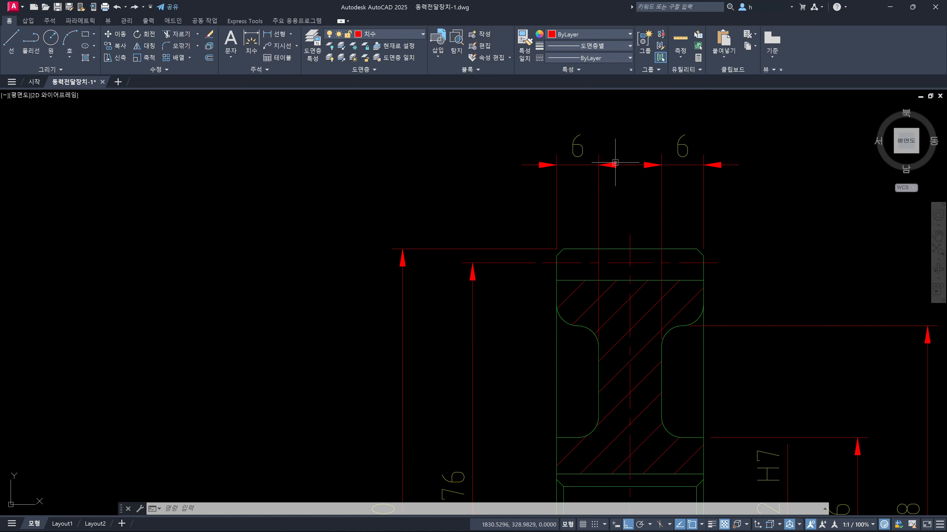
Step: Flip both arrowheads of the left recess depth dimension to the inside of its extension lines
click(607, 165)
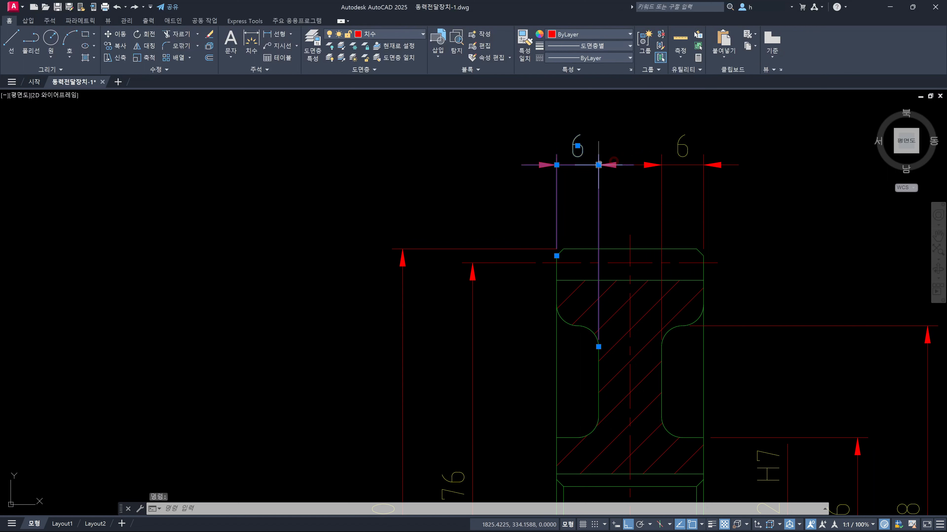
mouse_move(598, 165)
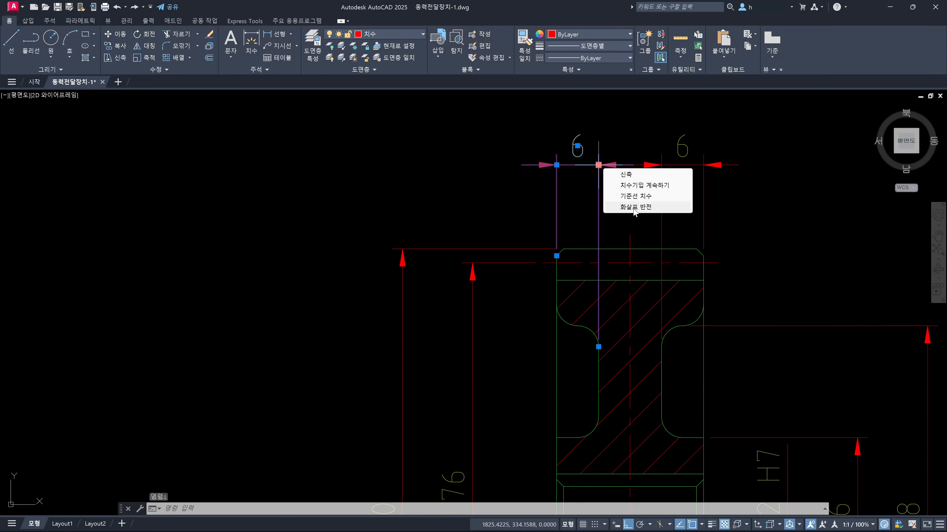
click(642, 208)
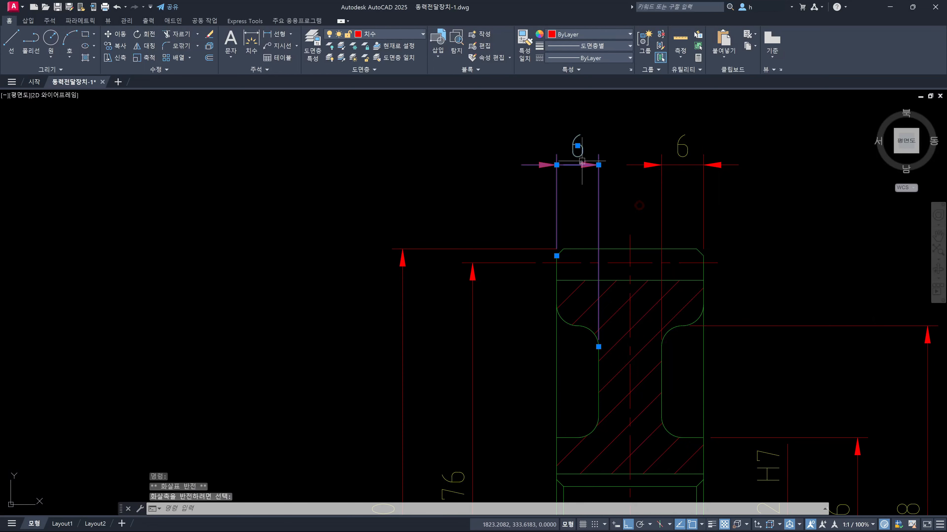
right_click(557, 165)
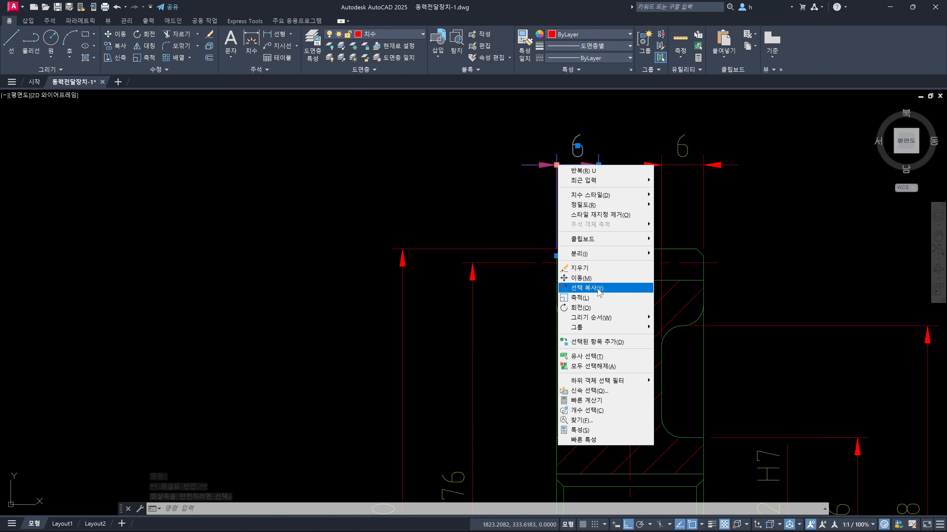
click(548, 187)
click(530, 191)
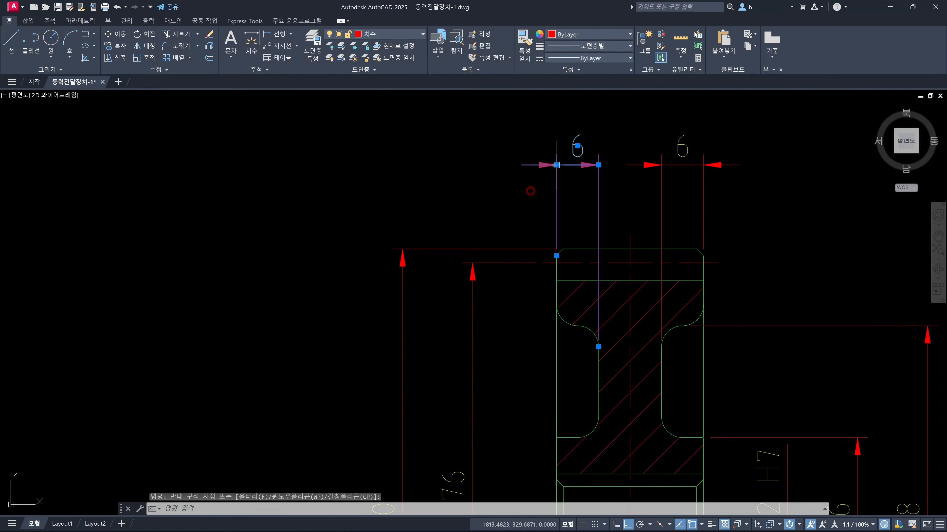
mouse_move(556, 166)
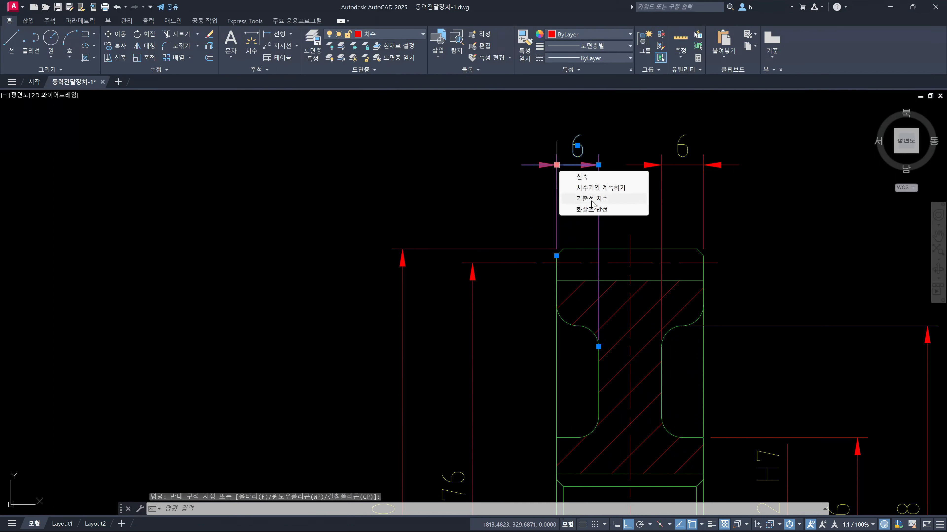
click(592, 209)
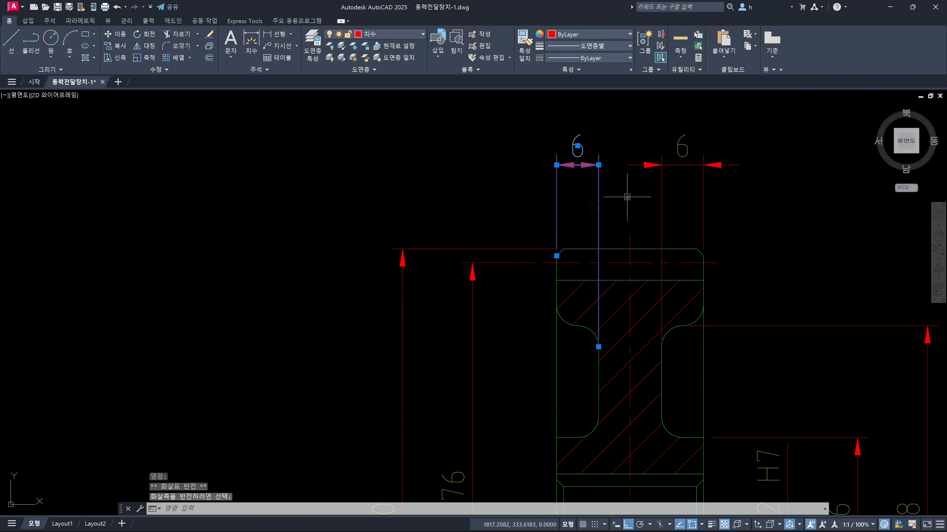
key(Escape)
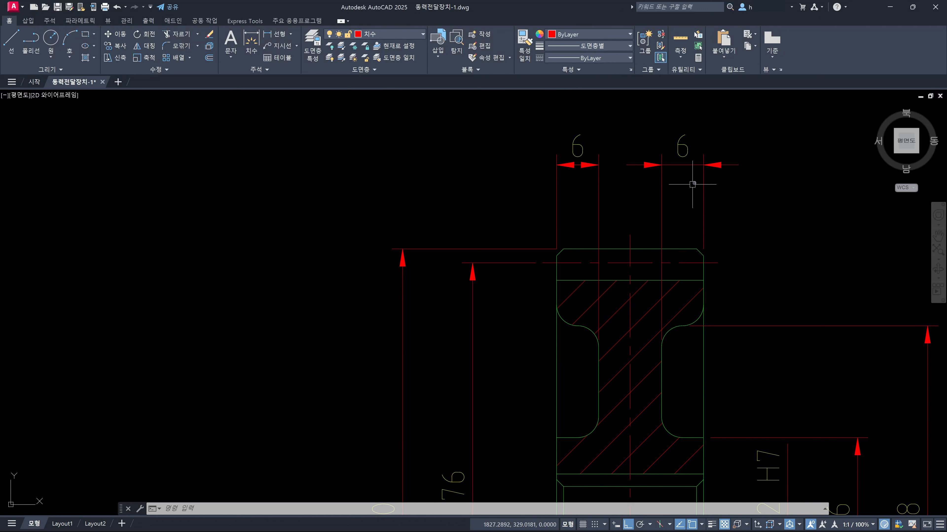
Step: Delete both the left and right recess depth dimensions above the gear section
key(Escape)
key(Escape)
drag(721, 186, 519, 164)
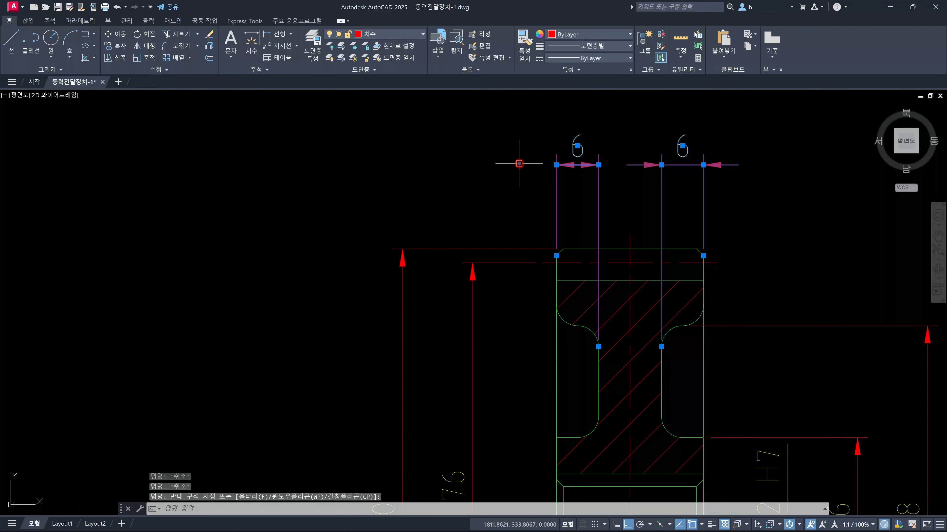
key(Delete)
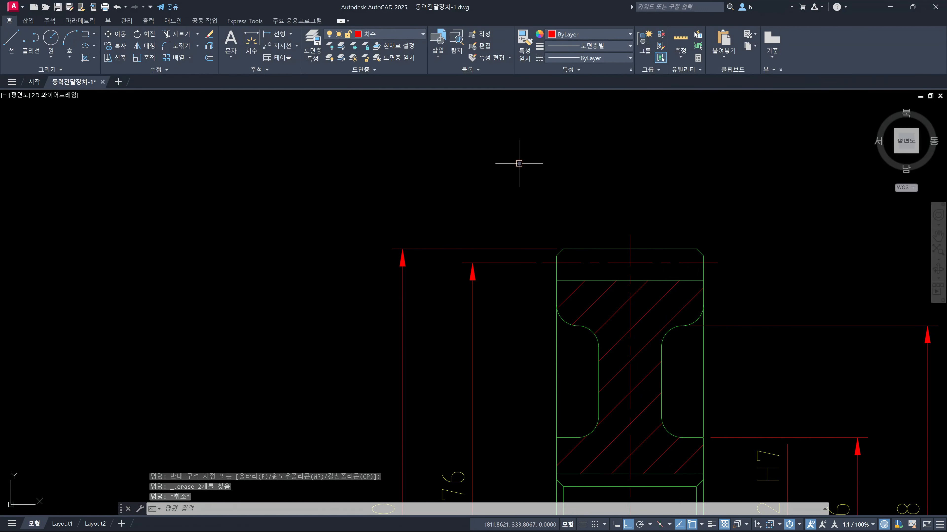
Step: Add a horizontal linear dimension between the gear's left and right web faces, with its dimension line on the gear's top edge
text(DLI)
key(Return)
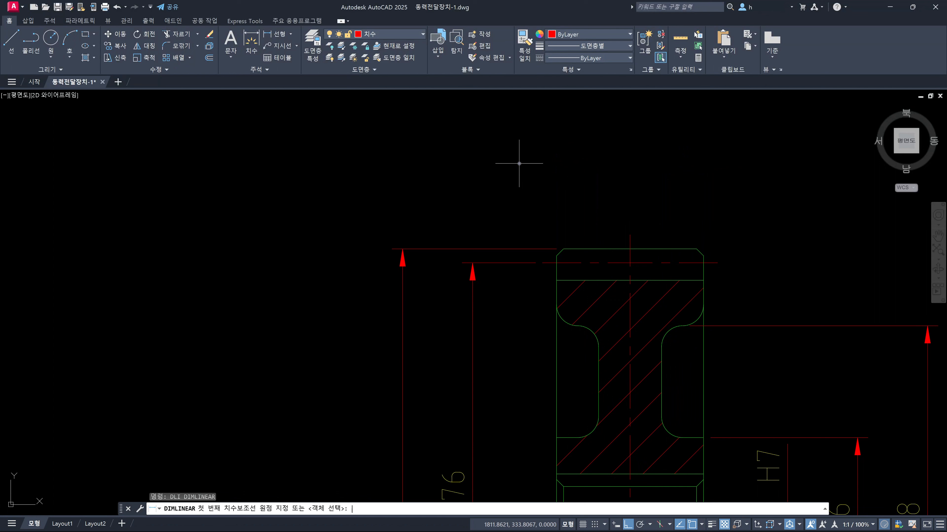
click(598, 347)
click(662, 348)
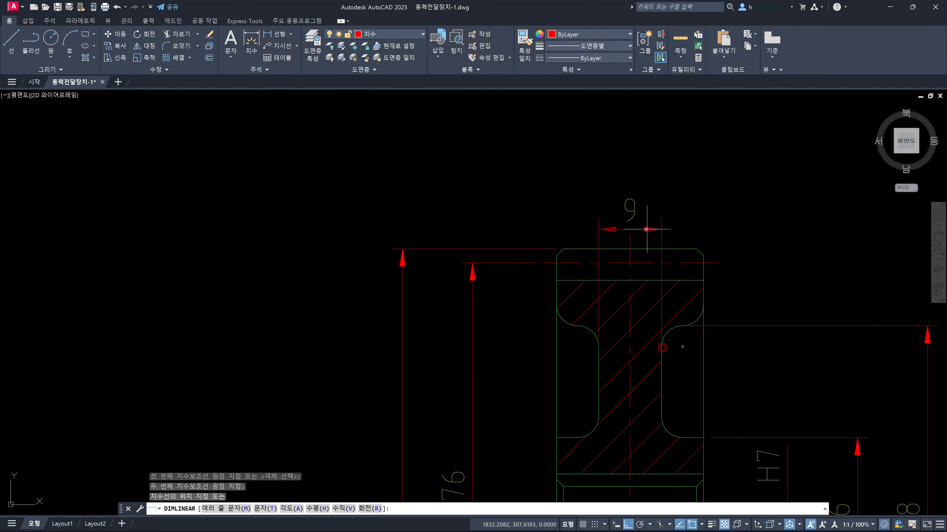
click(648, 248)
Step: Move the web thickness dimension line up 12 units above the gear's top edge
click(658, 247)
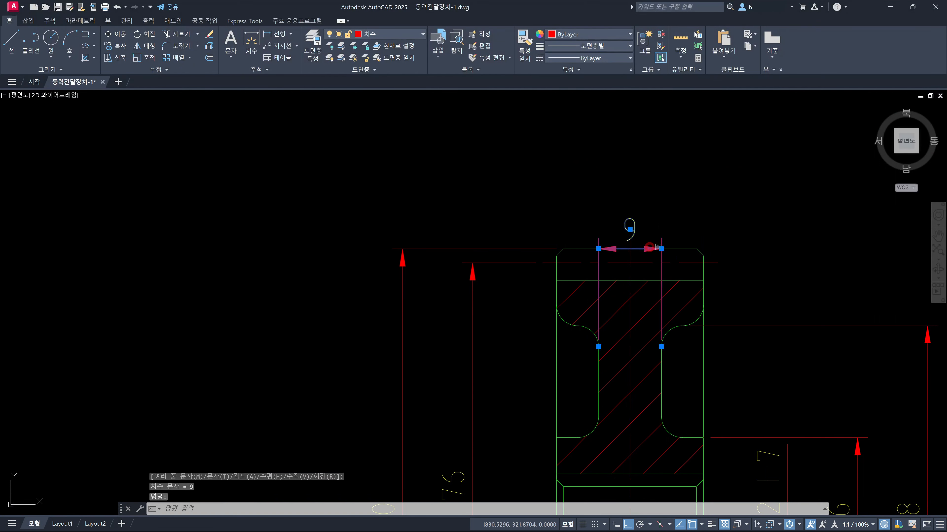
click(661, 248)
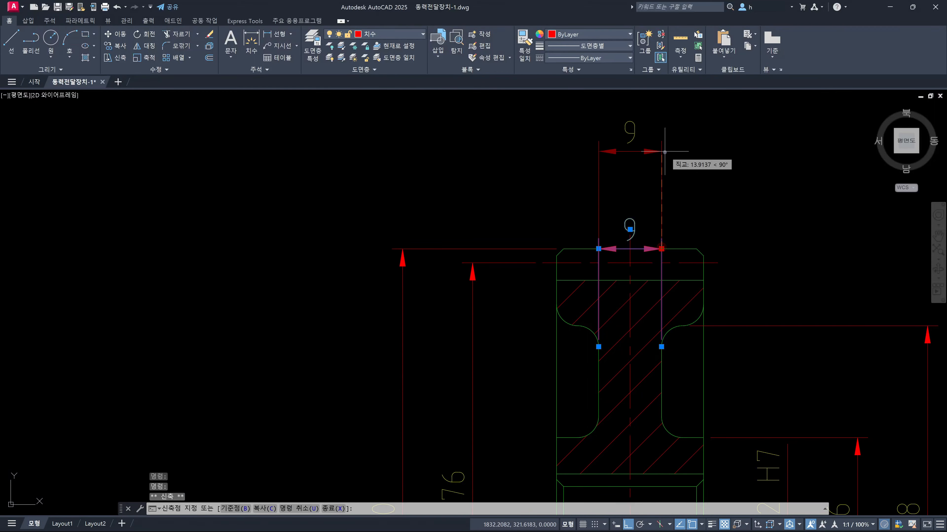
text(12)
key(Return)
key(Escape)
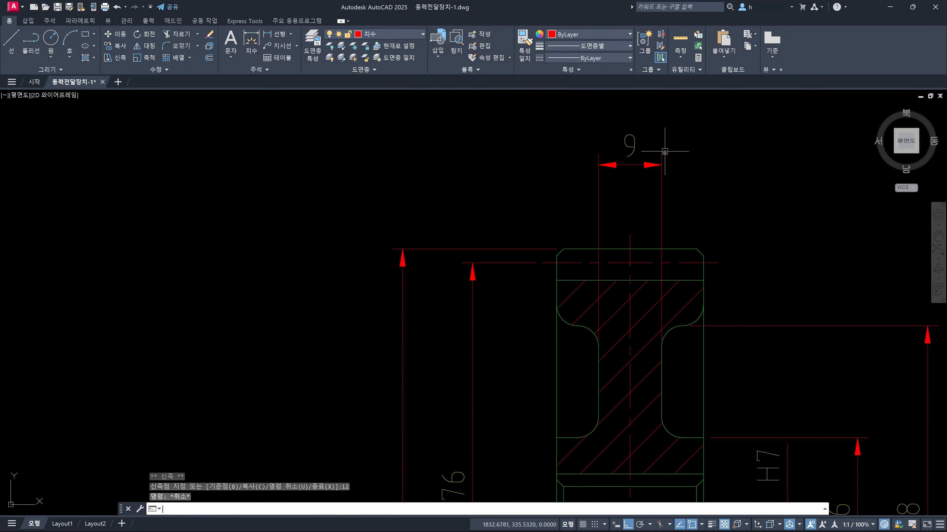
Step: Add a horizontal linear dimension across the gear's full face width, with its dimension line level with the web thickness dimension
text(dli)
key(Return)
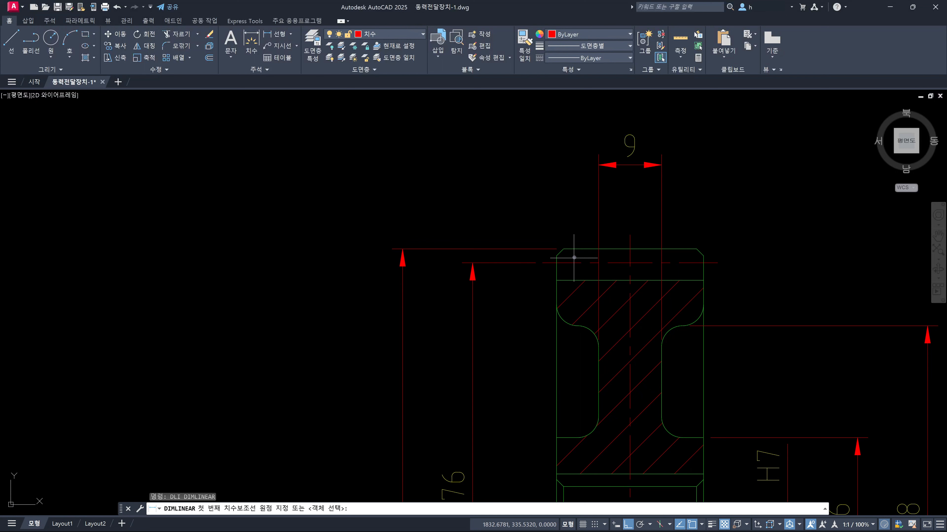
click(556, 257)
click(705, 256)
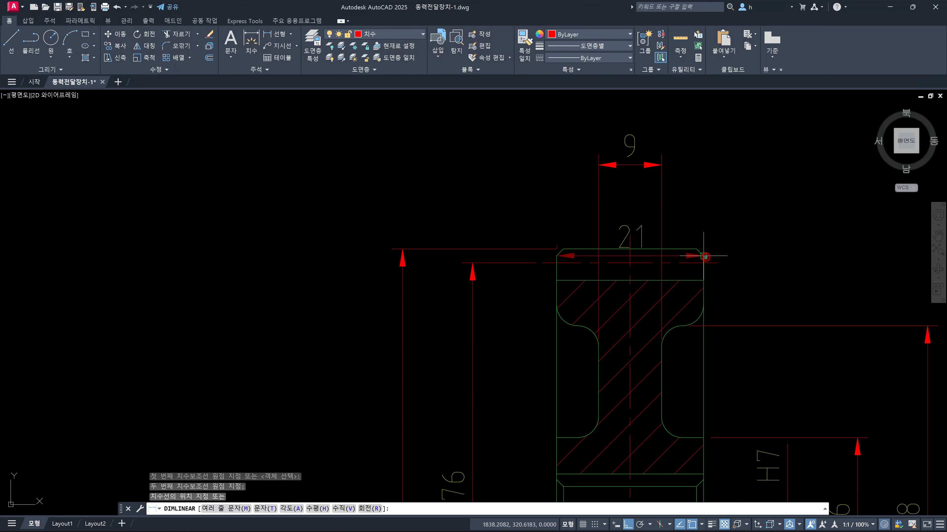
click(636, 162)
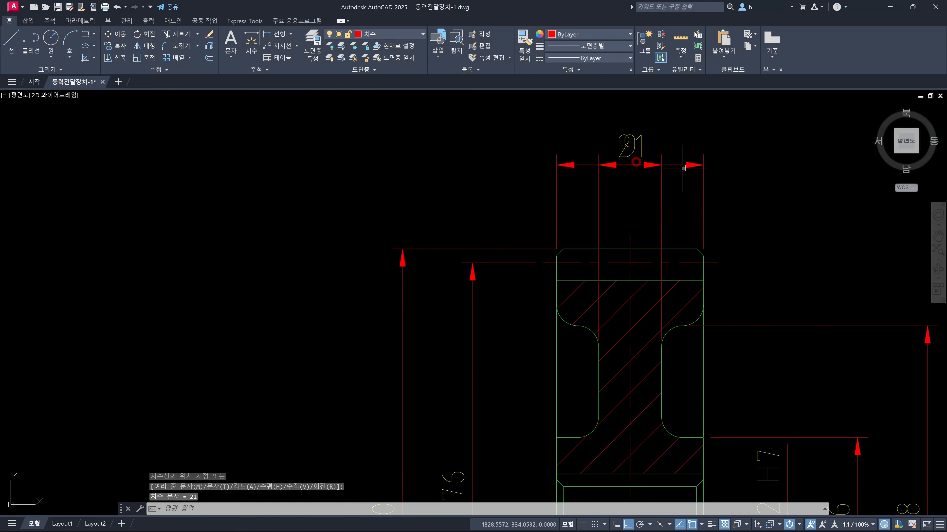
Step: Stretch the gear's overall width dimension line 10 units straight up above the web thickness dimension
middle_drag(705, 172, 697, 258)
text(s)
key(Return)
click(738, 276)
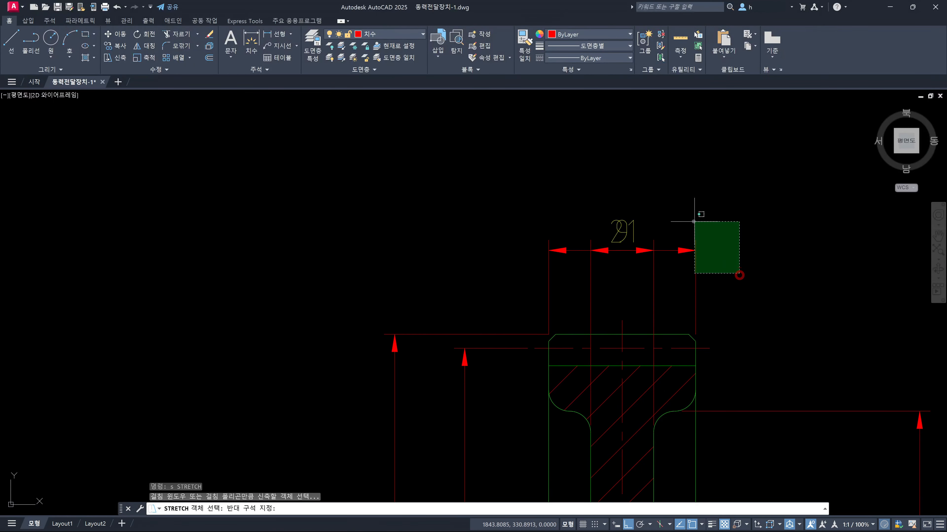
click(688, 216)
key(Return)
click(758, 269)
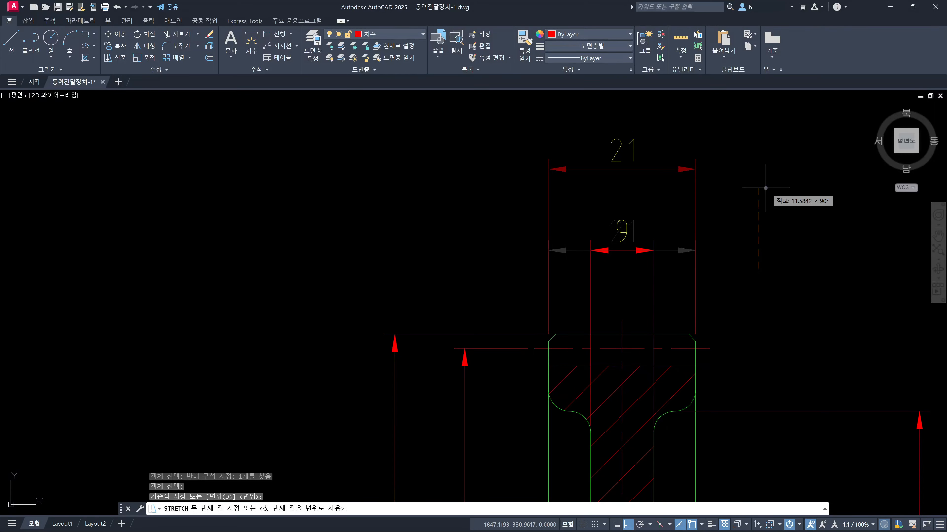
text(10)
key(Return)
key(Escape)
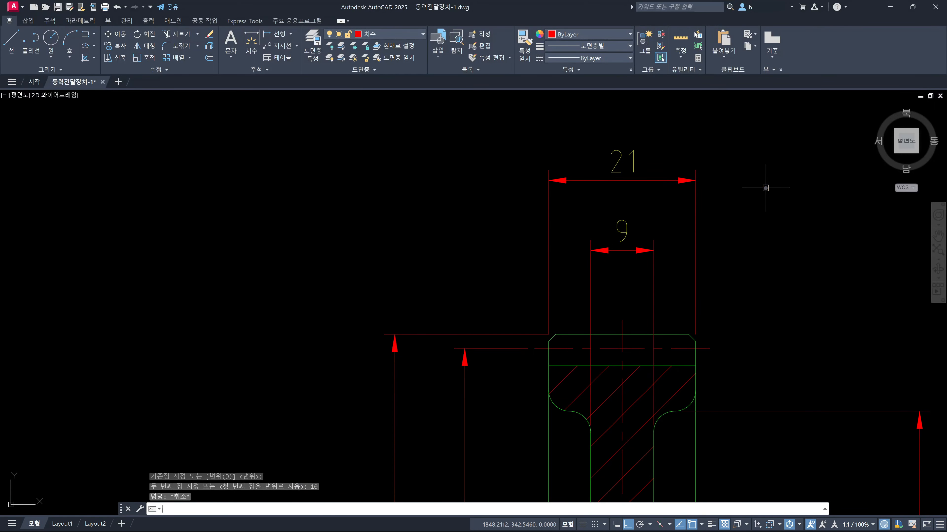
Step: Examine the gear section's dimensions against the neighbouring pulley section, including the pulley's Ø12 H7 bore dimension
scroll(765, 188, down, 4)
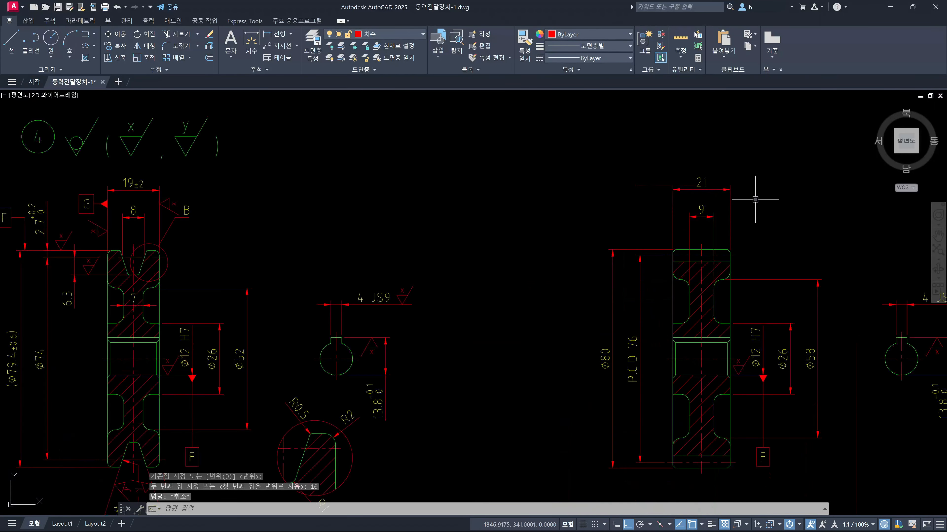
middle_drag(767, 229, 764, 217)
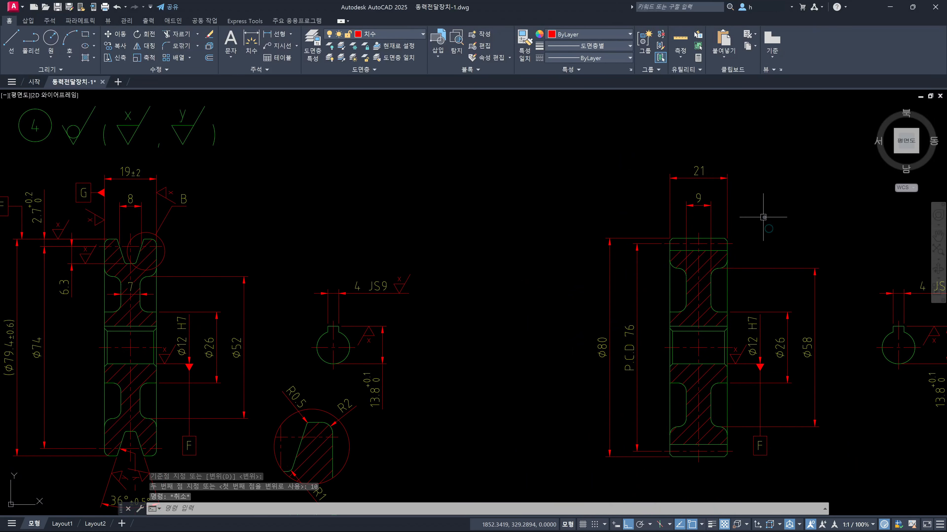
scroll(760, 323, up, 4)
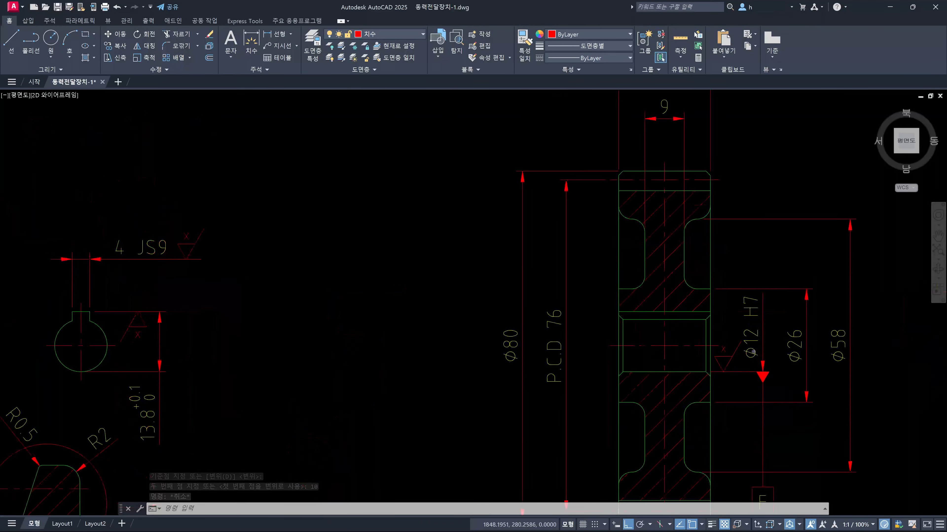
click(780, 323)
click(774, 323)
scroll(773, 324, down, 4)
scroll(469, 287, up, 4)
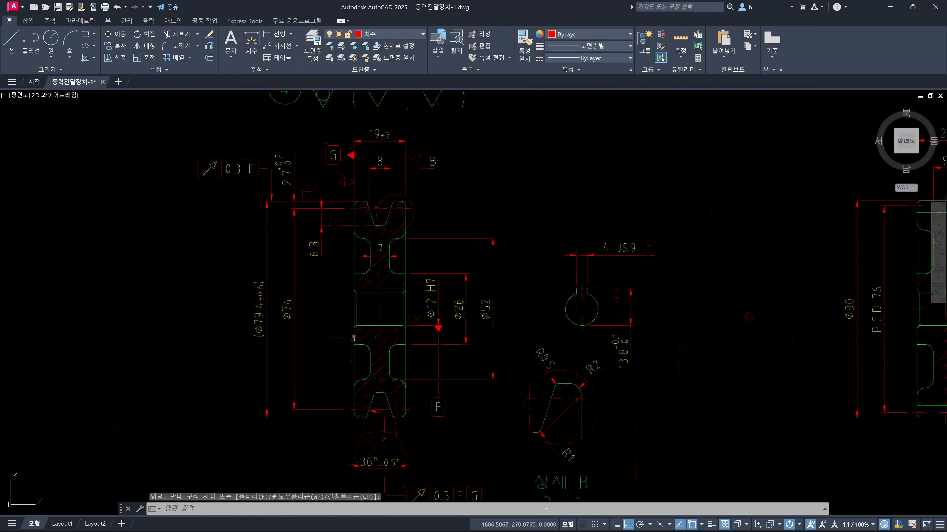
click(498, 282)
click(481, 274)
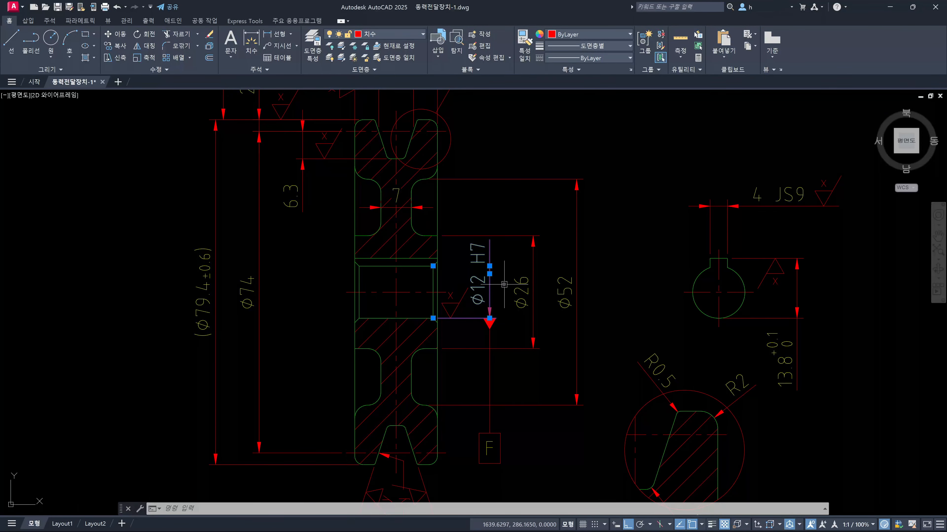
key(Escape)
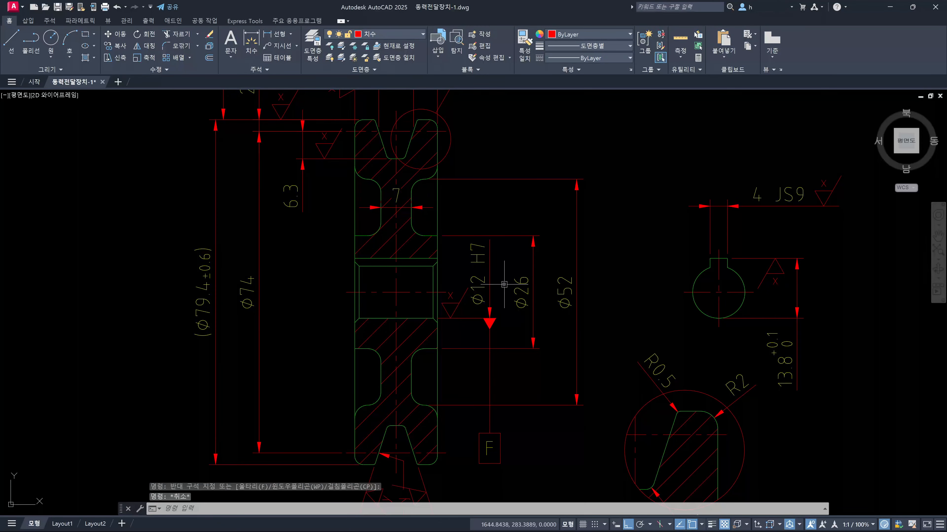
Step: Examine the gear section's Ø80 outside diameter and P.C.D 76 dimensions in relation to the neighbouring pulley section
scroll(504, 284, down, 6)
scroll(666, 325, up, 5)
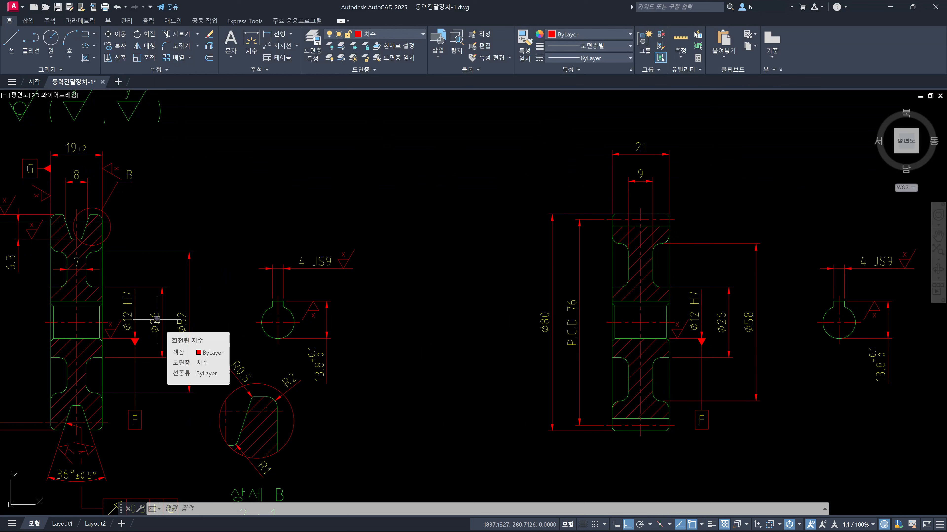
scroll(711, 326, up, 2)
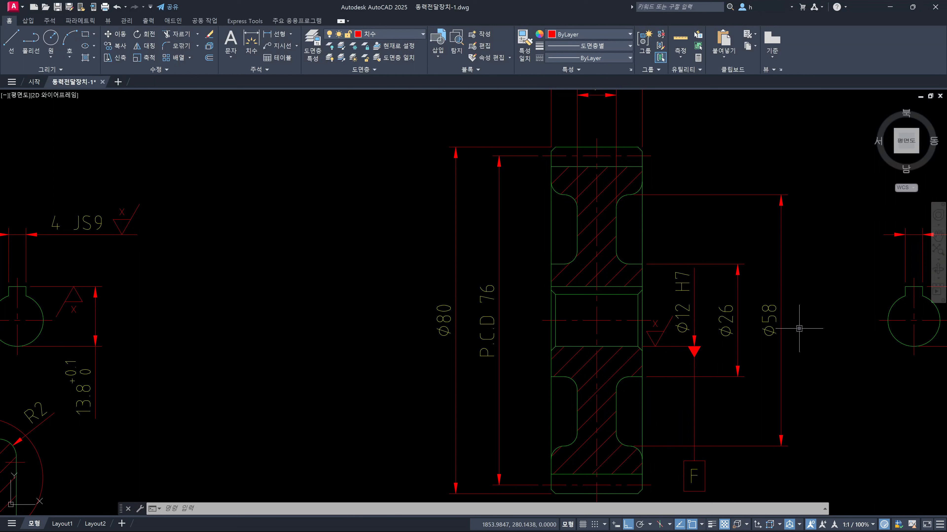
middle_drag(522, 325, 598, 335)
click(593, 384)
click(491, 378)
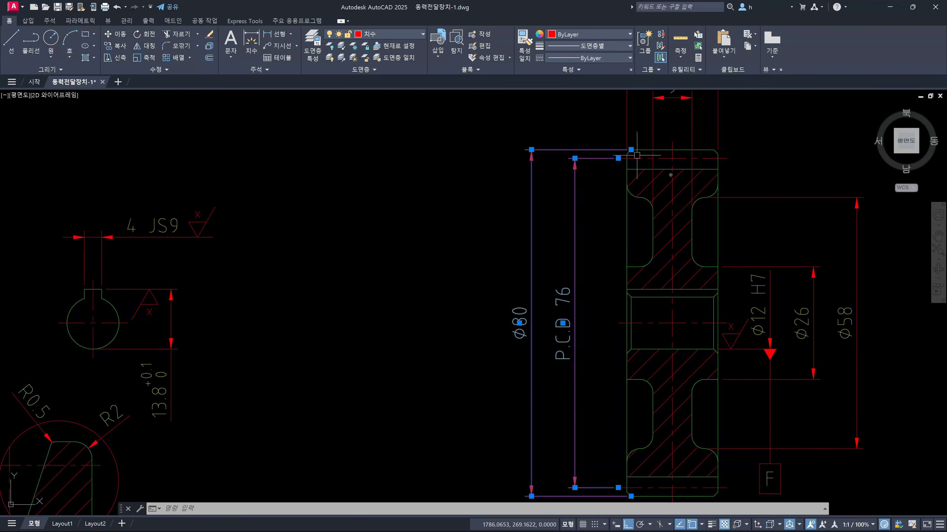
scroll(748, 233, down, 4)
middle_drag(771, 232, 640, 277)
key(Escape)
scroll(720, 256, down, 2)
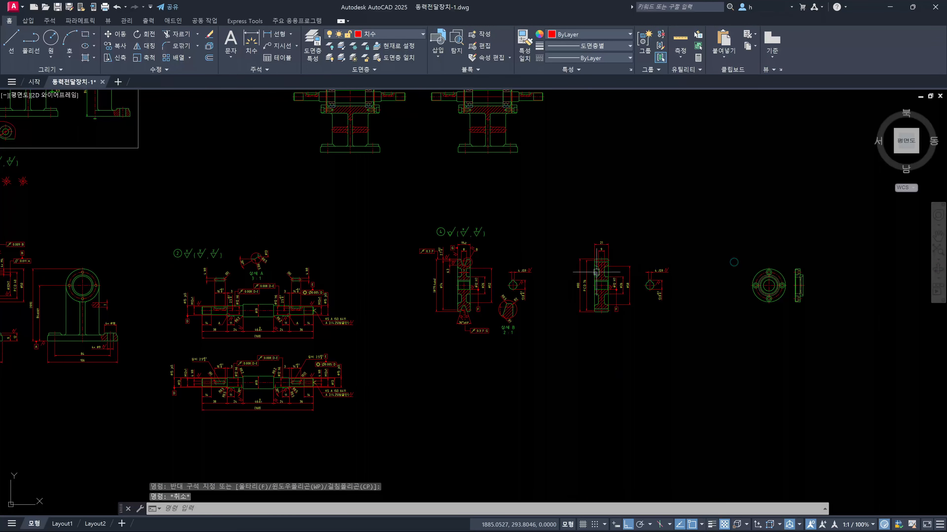
Step: Examine the overall width and web thickness dimensions above the gear section and the edges they refer to
scroll(611, 261, up, 10)
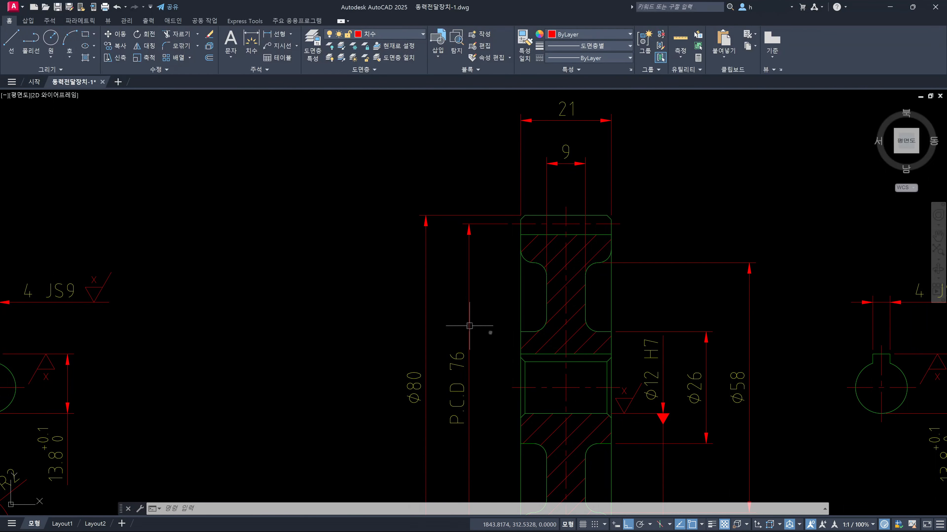
middle_drag(528, 308, 508, 336)
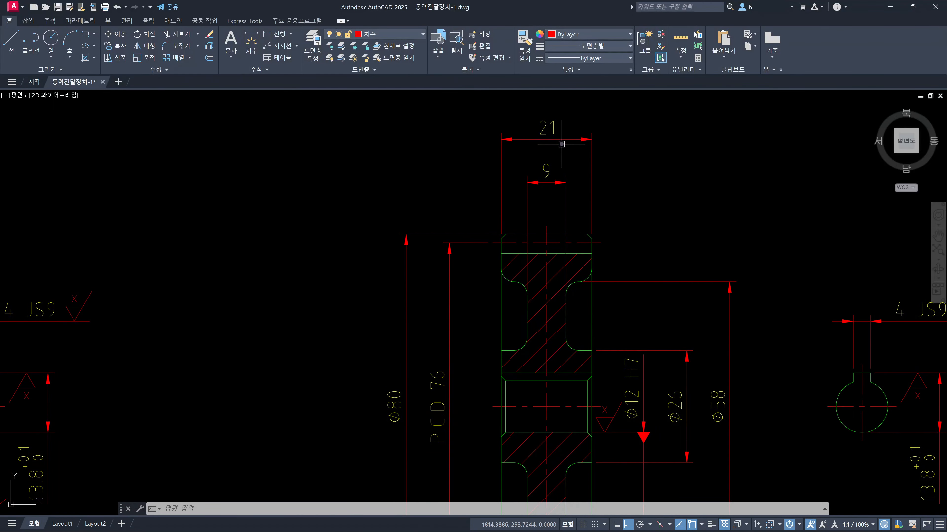
middle_drag(569, 152, 595, 201)
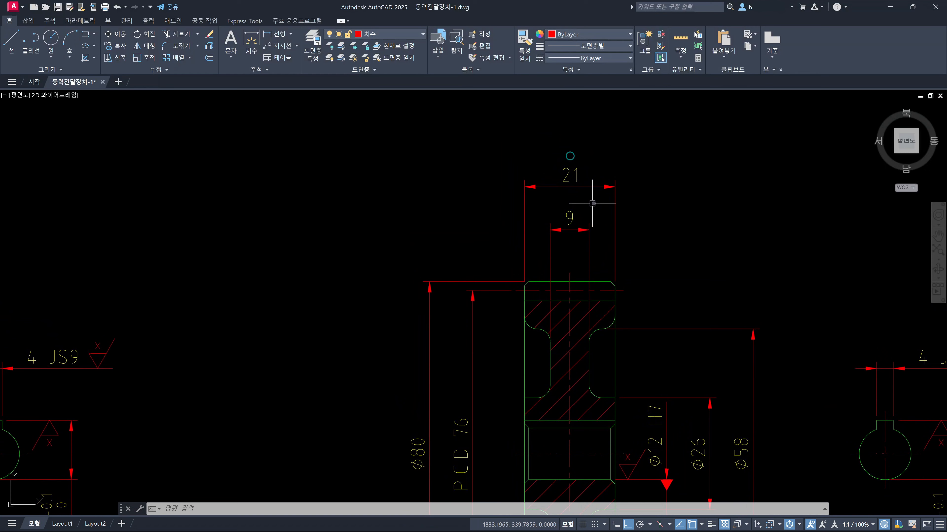
scroll(586, 203, down, 2)
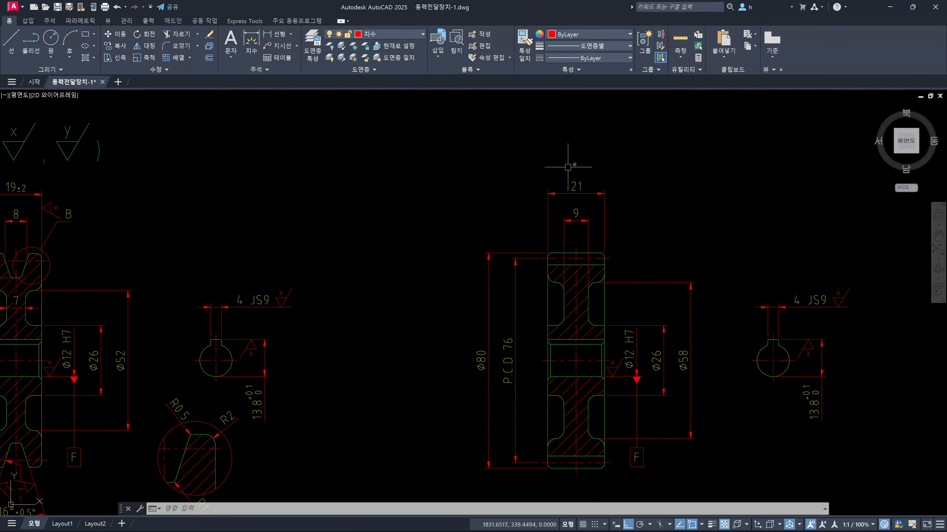
scroll(593, 188, up, 3)
click(593, 190)
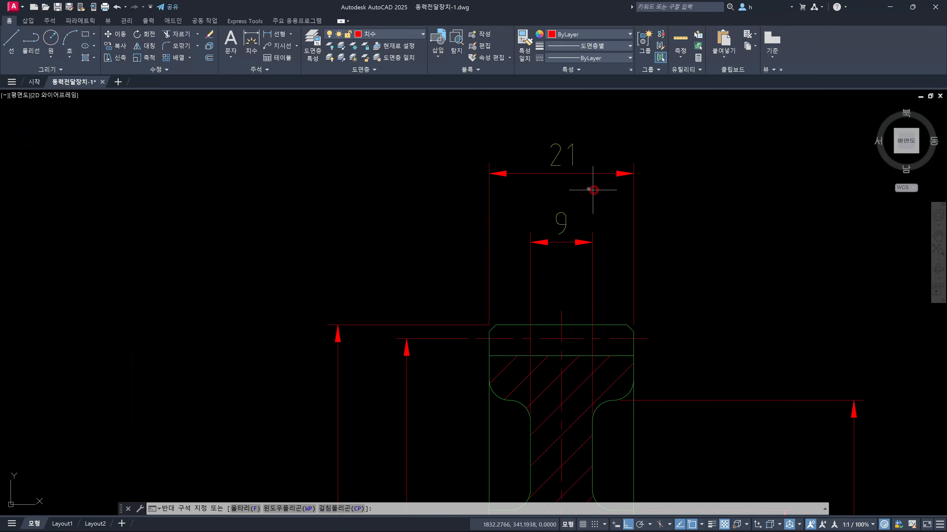
click(534, 129)
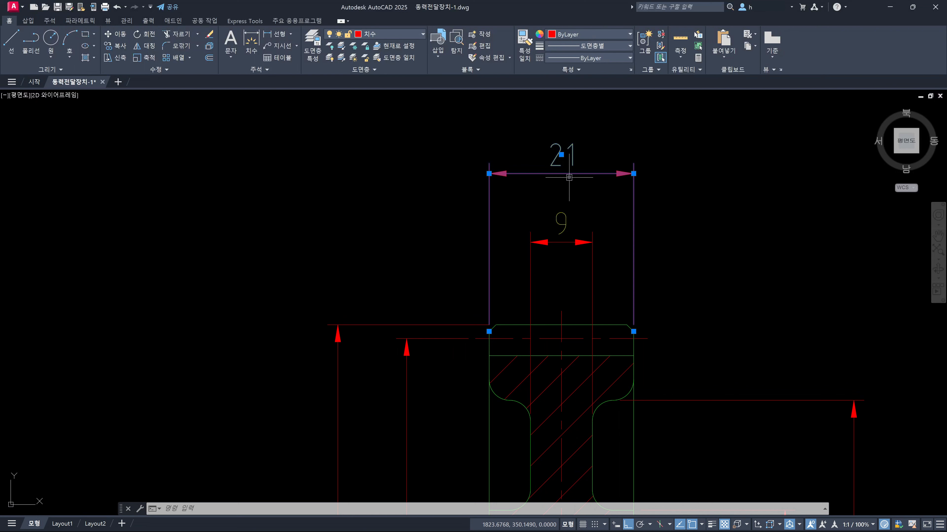
key(Escape)
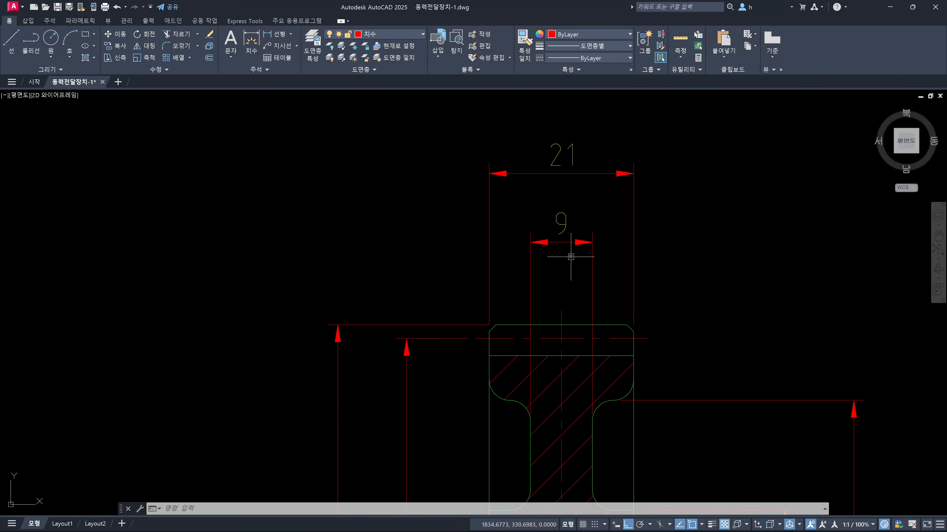
scroll(571, 257, down, 2)
click(569, 245)
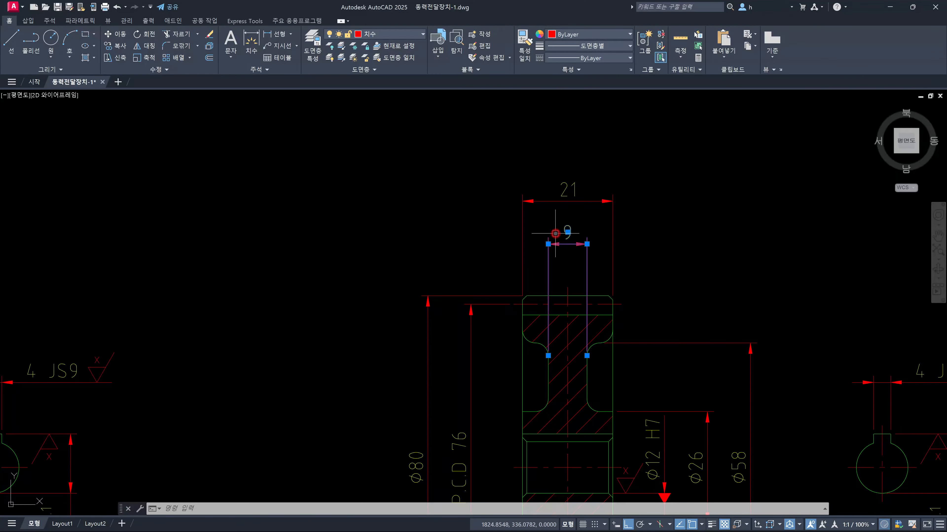
click(526, 406)
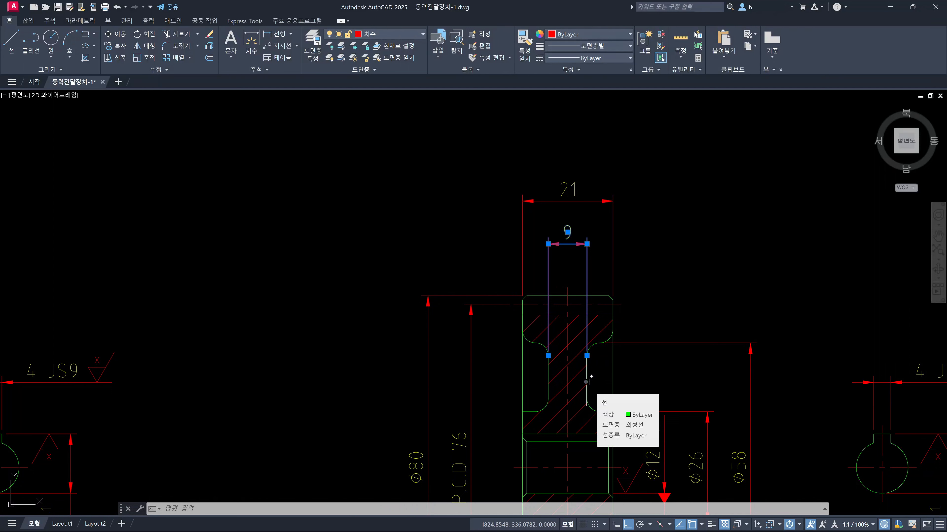
key(Escape)
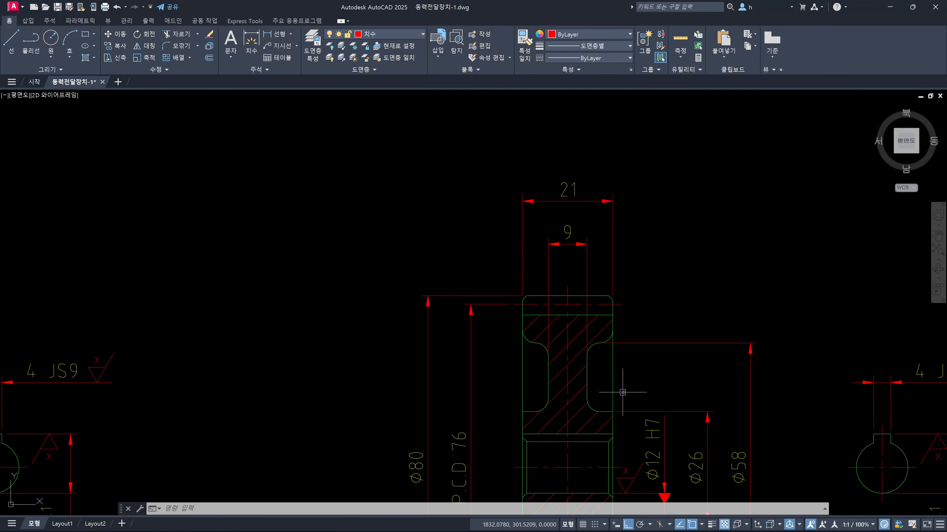
scroll(634, 348, down, 3)
scroll(583, 262, up, 2)
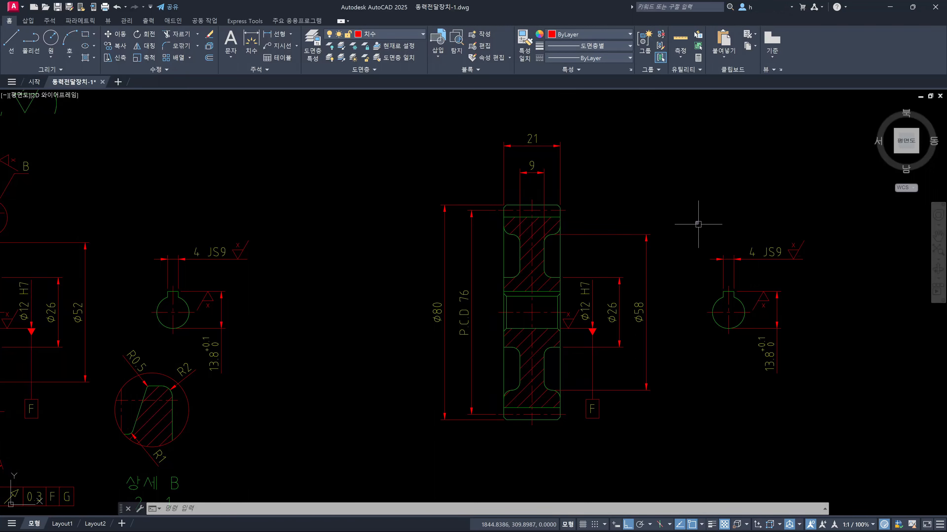
Step: Examine the gear's keyway detail with its dimensions and surface symbols, and the P.C.D 76 dimension text
click(698, 224)
click(838, 406)
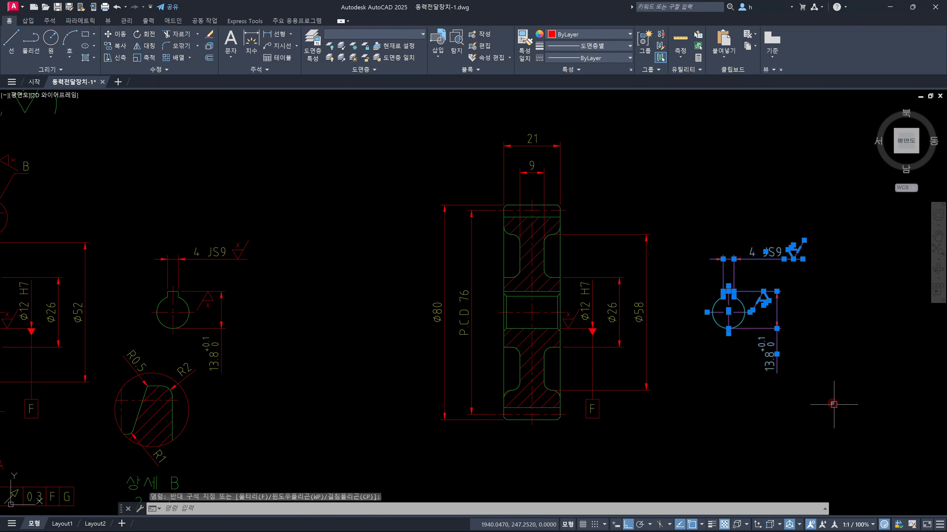
key(Escape)
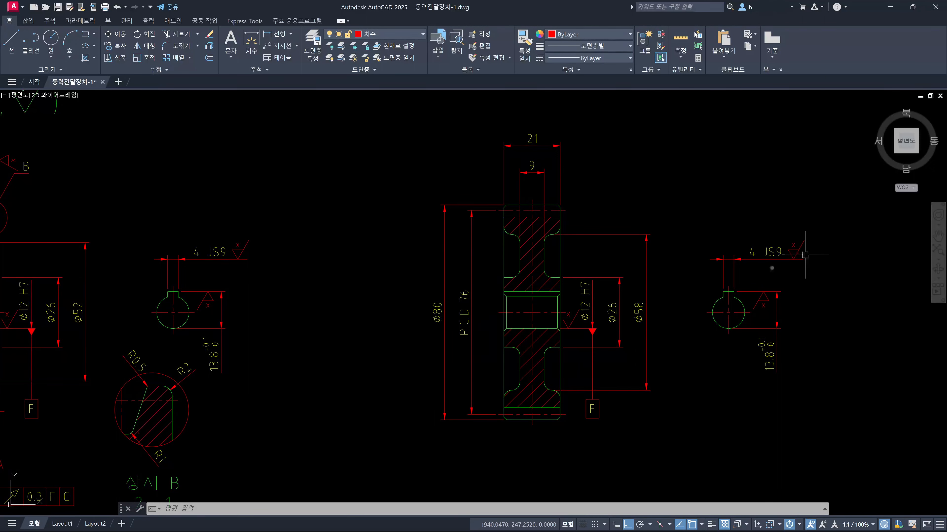
middle_drag(642, 276, 651, 295)
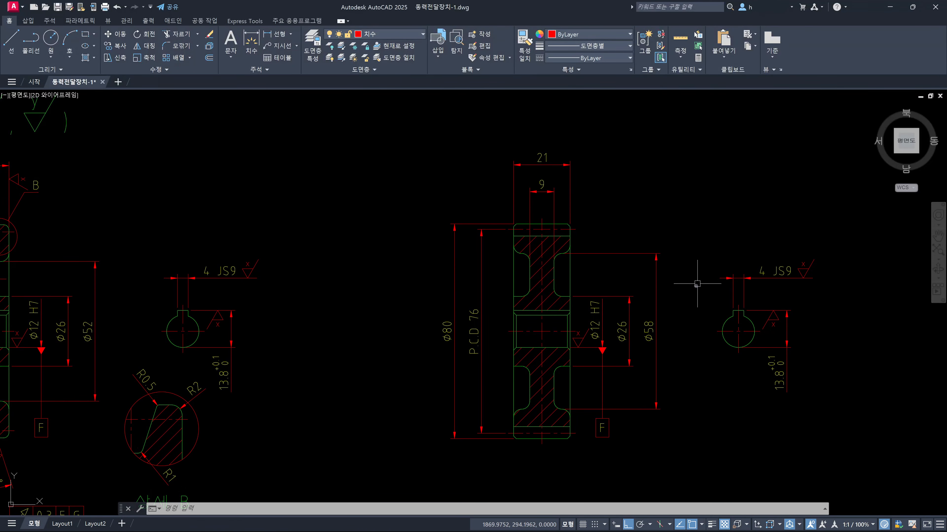
middle_drag(692, 291, 660, 283)
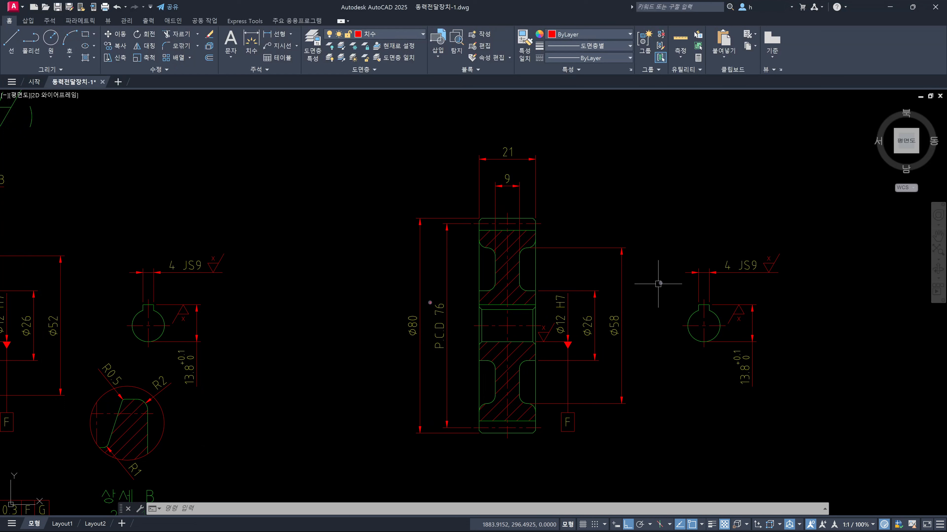
mouse_move(430, 295)
mouse_down()
mouse_move(447, 361)
mouse_move(455, 361)
mouse_up()
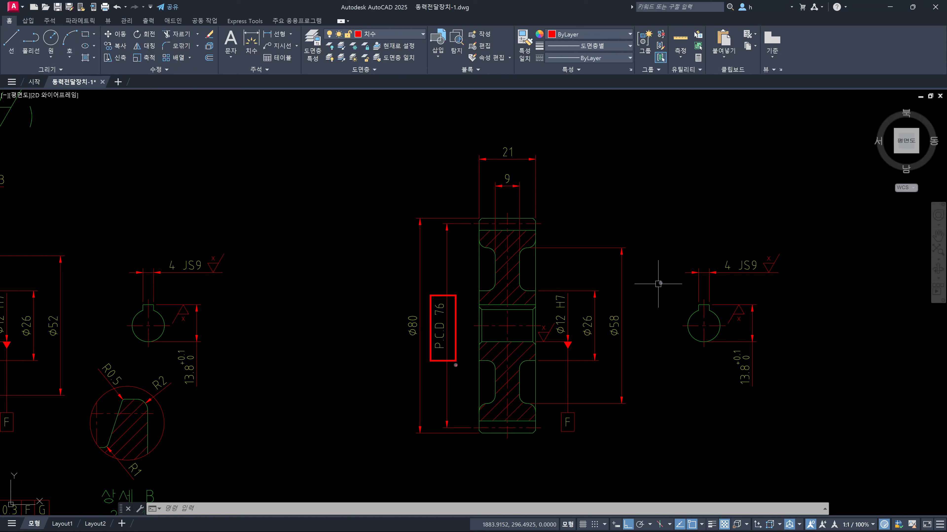
key(Escape)
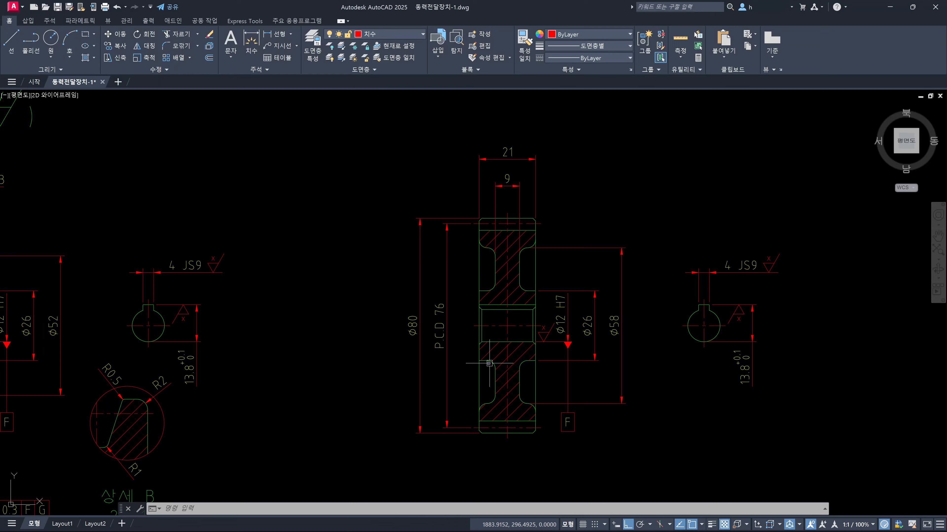
Step: Change the datum letter in the frame below the gear's Ø12 H7 bore dimension to H
key(Escape)
middle_drag(395, 380, 462, 358)
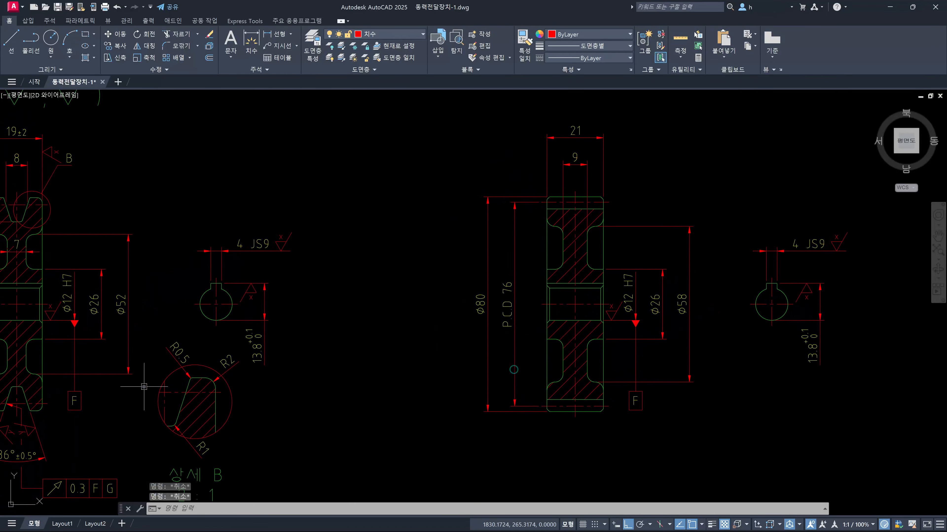
mouse_move(76, 393)
middle_down()
mouse_move(260, 385)
mouse_move(268, 345)
middle_up()
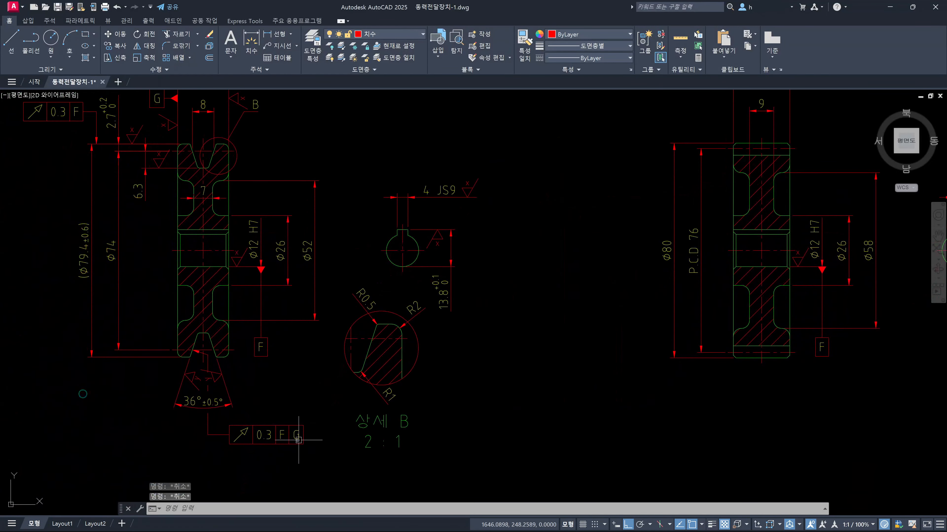
middle_drag(201, 257, 228, 354)
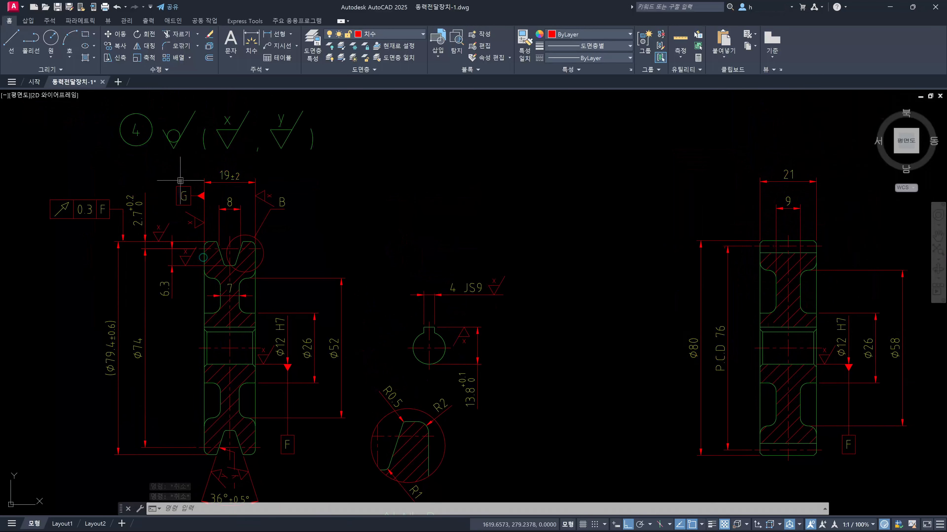
middle_drag(595, 379, 409, 270)
scroll(665, 332, up, 2)
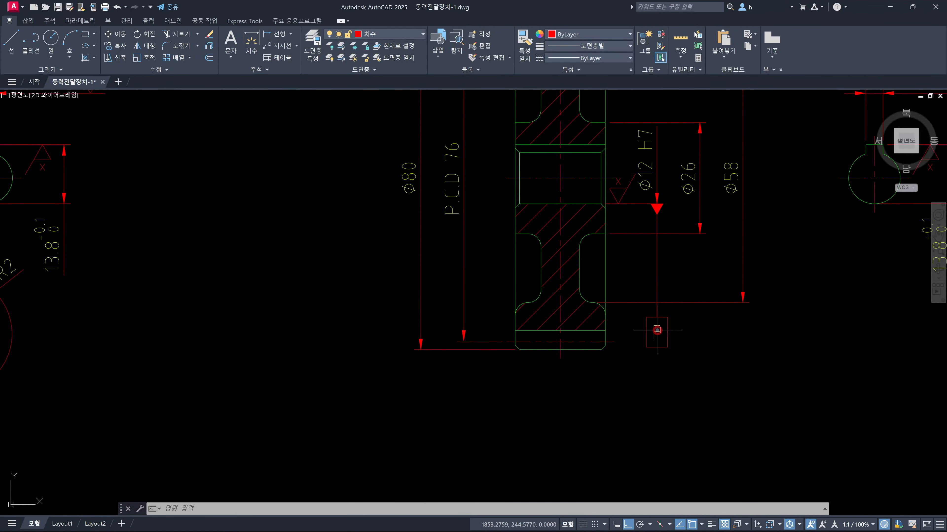
double_click(657, 330)
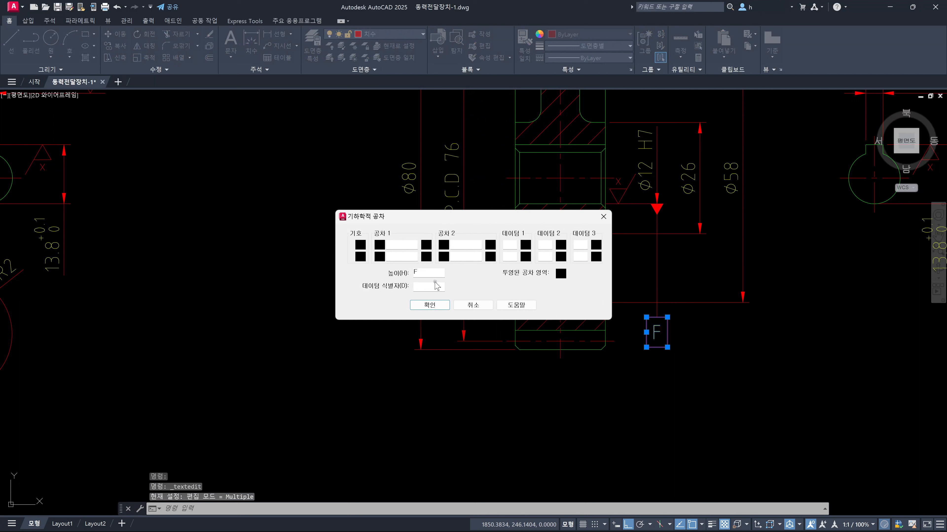
click(429, 272)
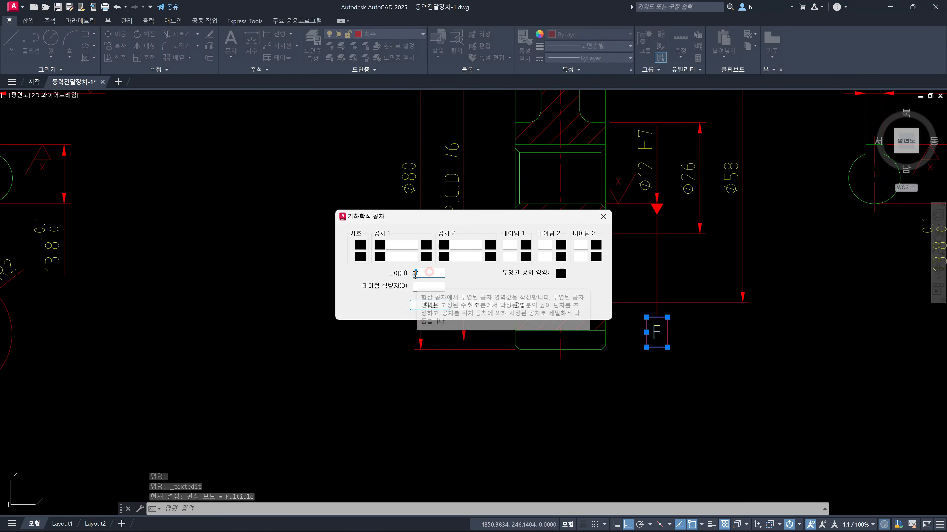
text(H)
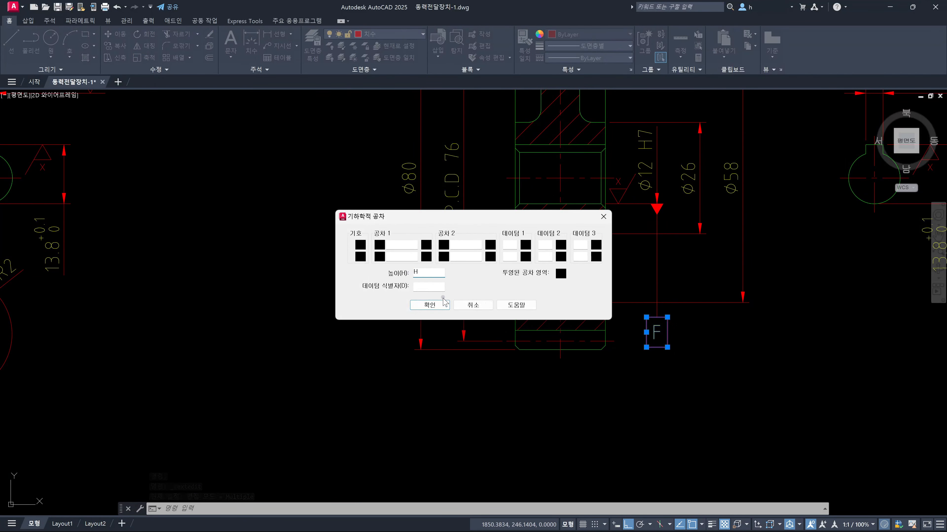
double_click(429, 271)
key(BackSpace)
click(420, 285)
text(H)
click(431, 305)
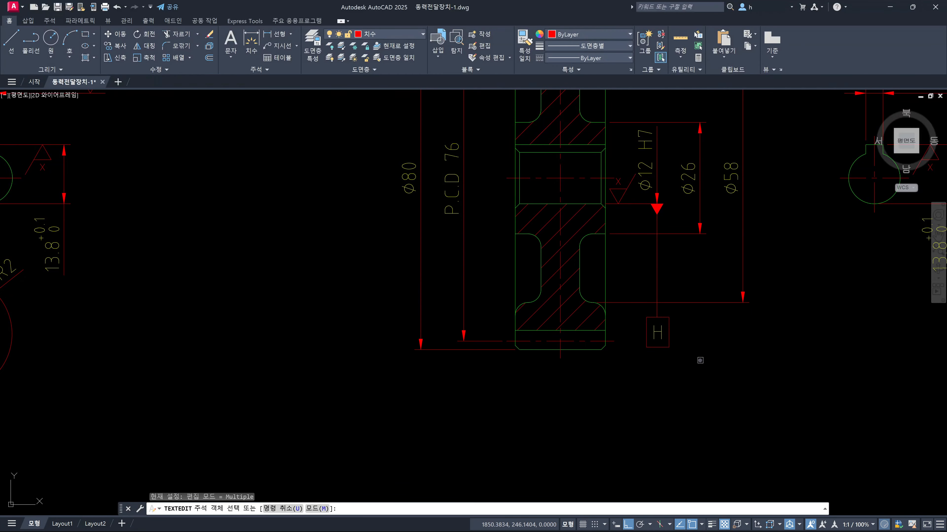
key(Escape)
Step: Move the datum H frame so the middle of its upper edge meets the end of its leader line
scroll(678, 360, up, 4)
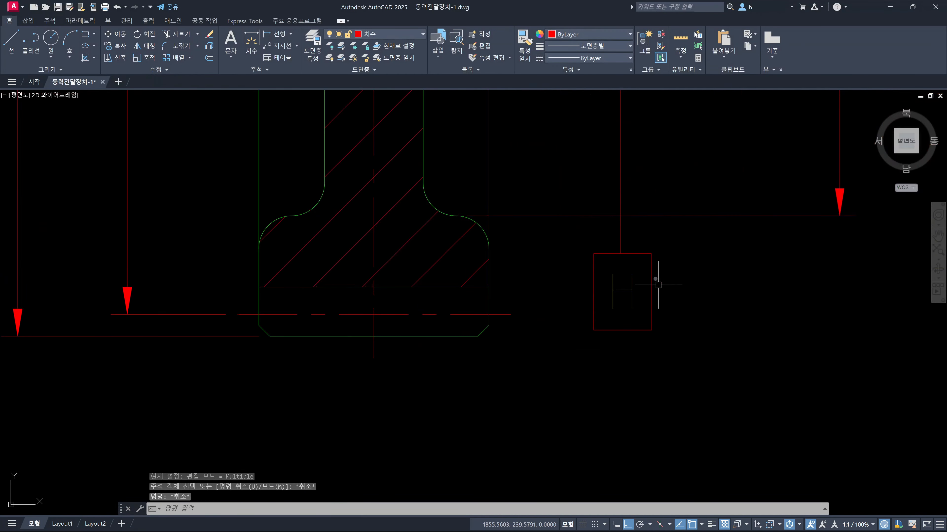
text(m)
key(Return)
click(654, 303)
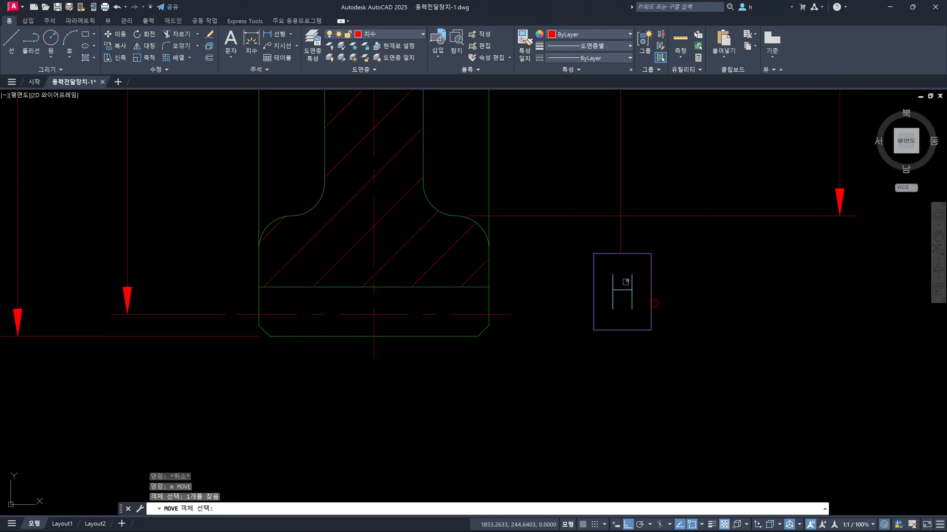
key(Return)
click(629, 251)
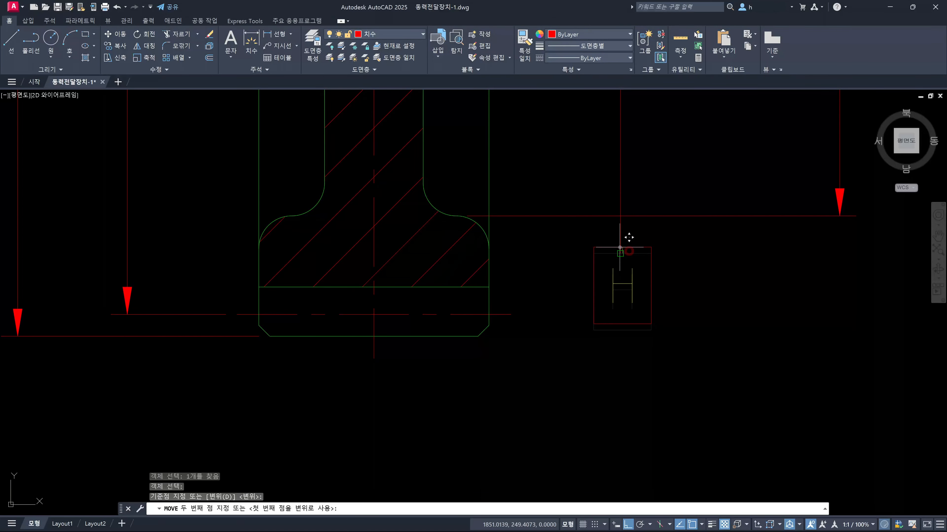
key(Escape)
scroll(701, 262, down, 6)
middle_drag(710, 275, 663, 331)
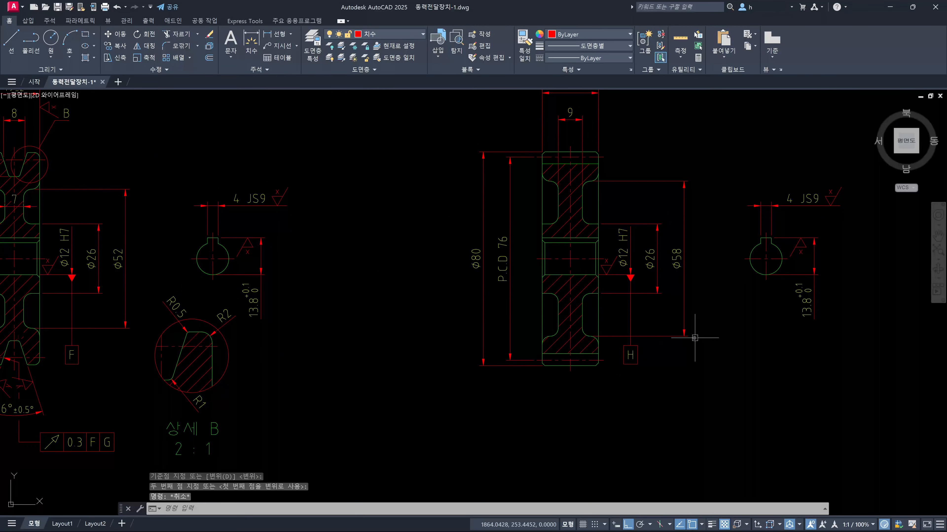
middle_drag(716, 338, 560, 411)
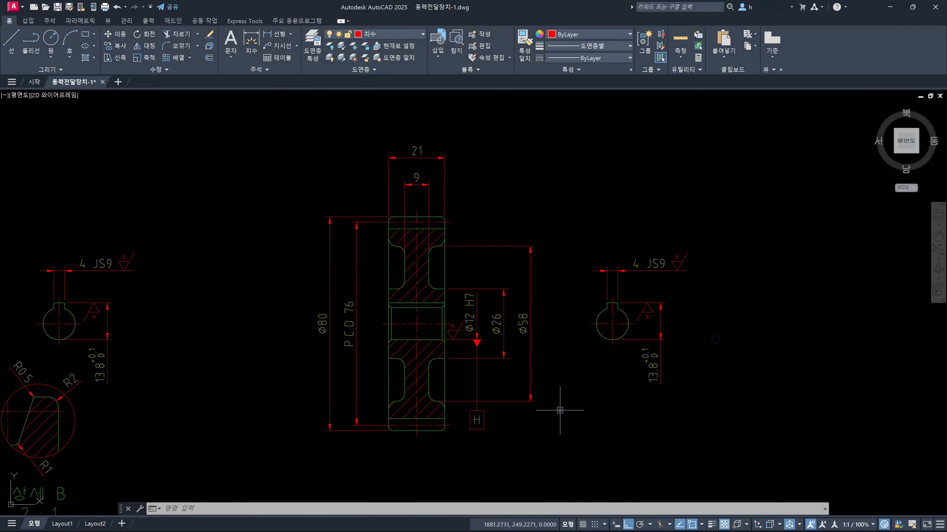